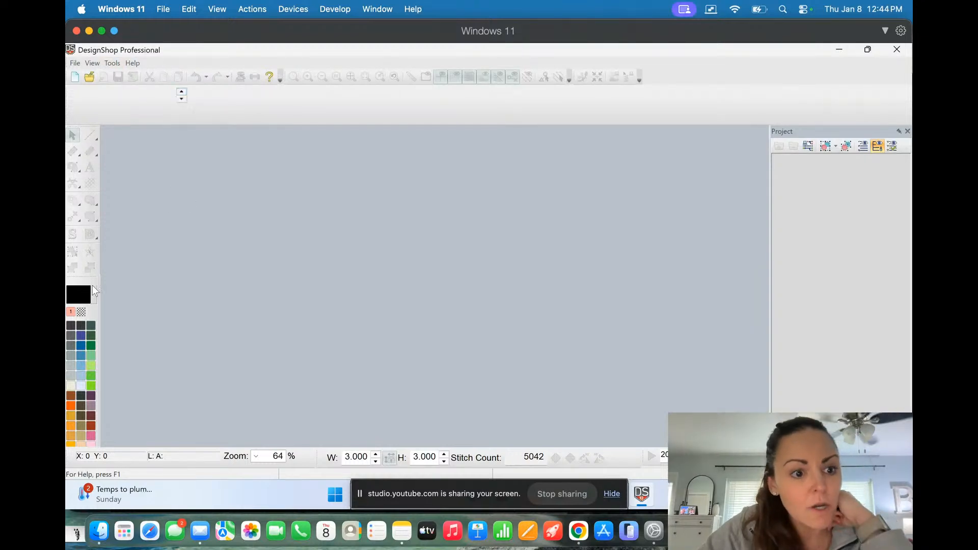
Dismiss the graphics error, relaunch DesignShop 12 from the desktop and maximize its window.
{"action": "left_click", "coordinate": [74, 78]}
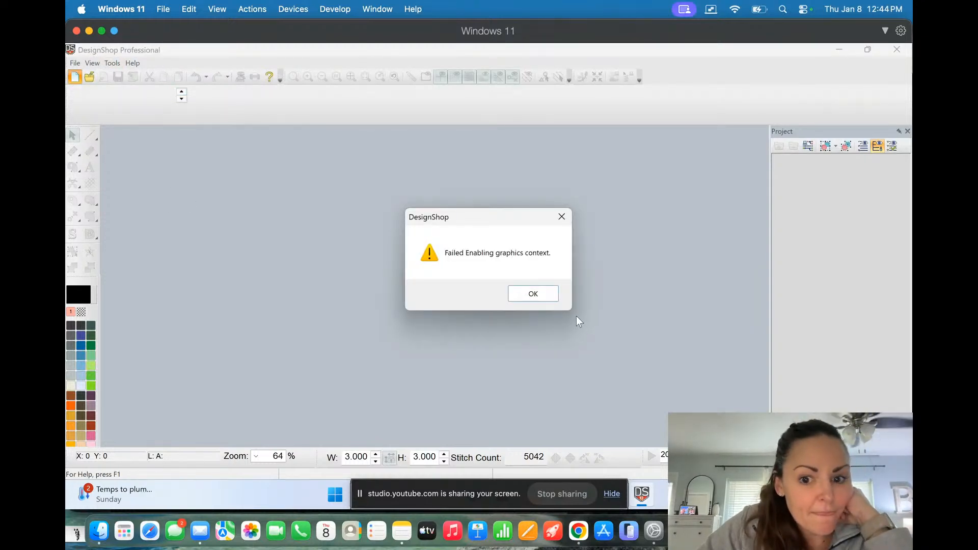
{"action": "left_click", "coordinate": [533, 293]}
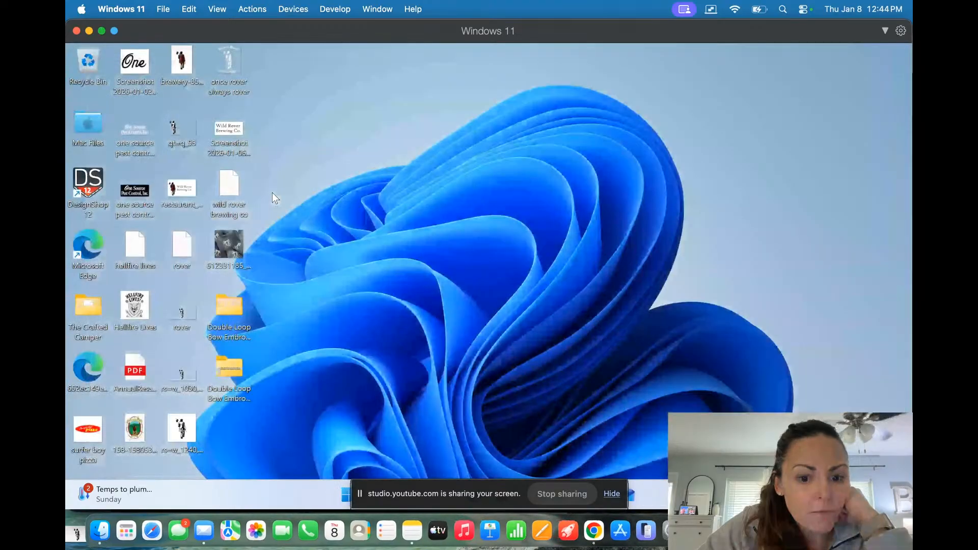
{"action": "double_click", "coordinate": [89, 186]}
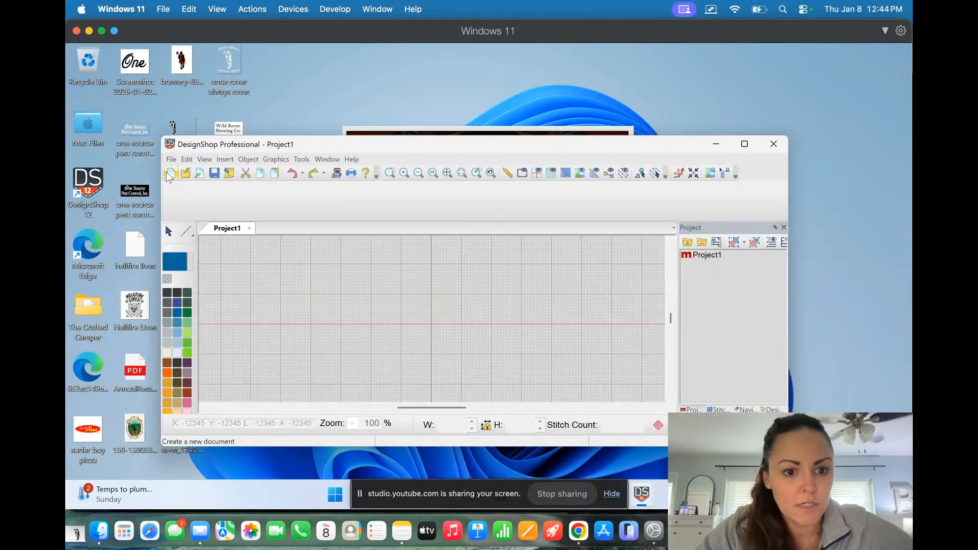
{"action": "left_click", "coordinate": [748, 145]}
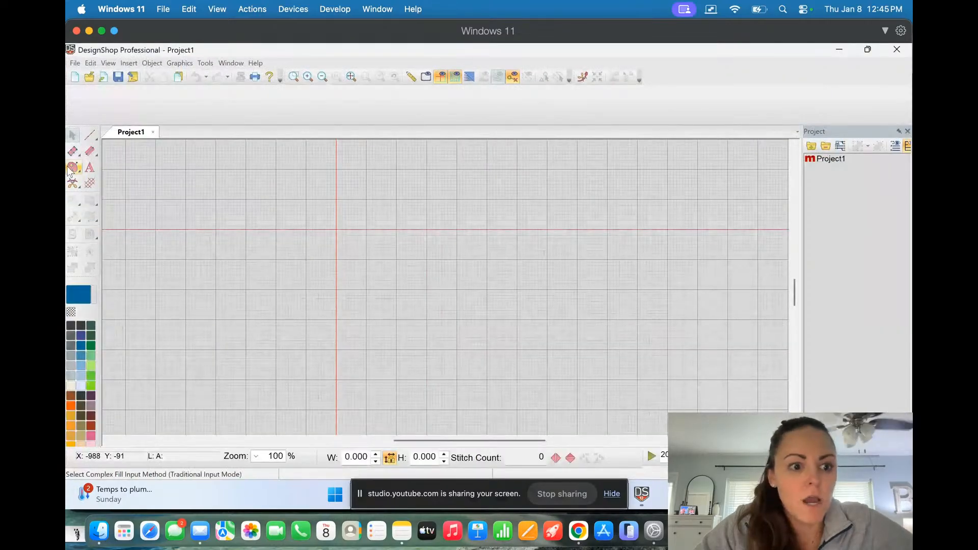
Add the lettering "asdfjkl;" in the Basic Block alphabet at height 1.000 and leave it selected.
{"action": "left_click", "coordinate": [89, 168]}
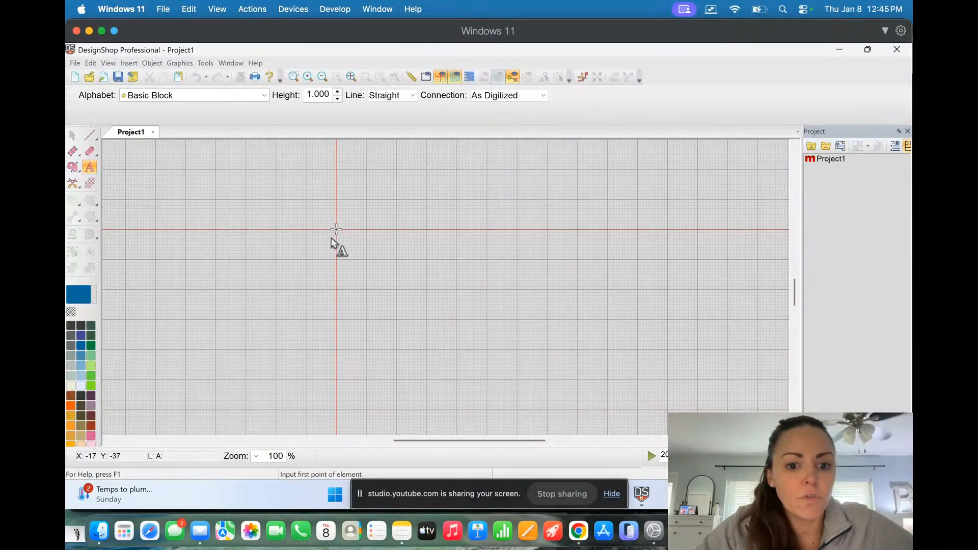
{"action": "left_click", "coordinate": [244, 198]}
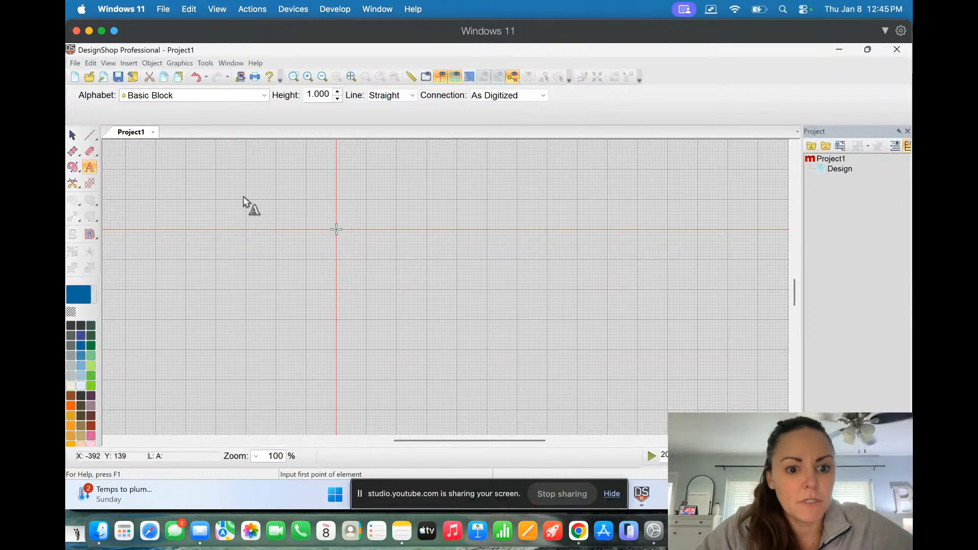
{"action": "type", "text": "asd"}
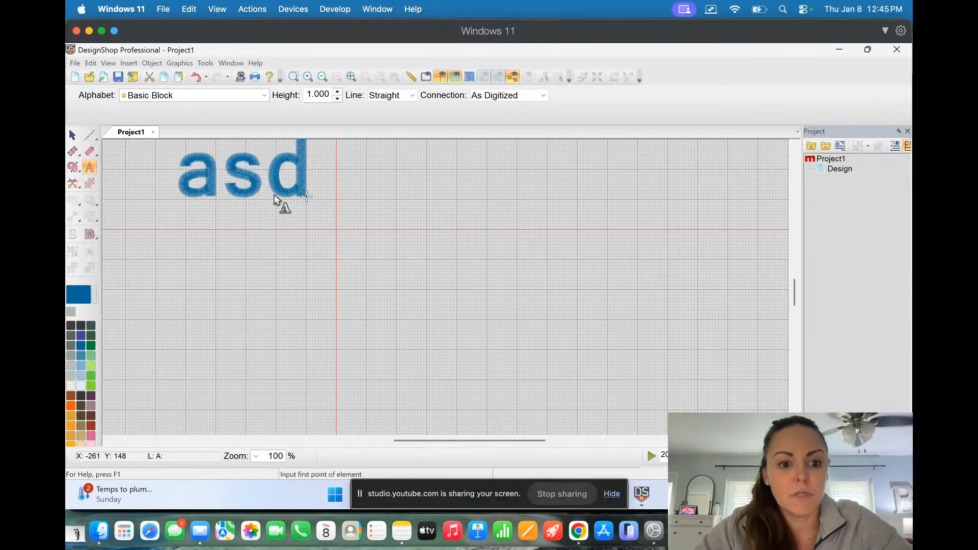
{"action": "type", "text": "fjkl;"}
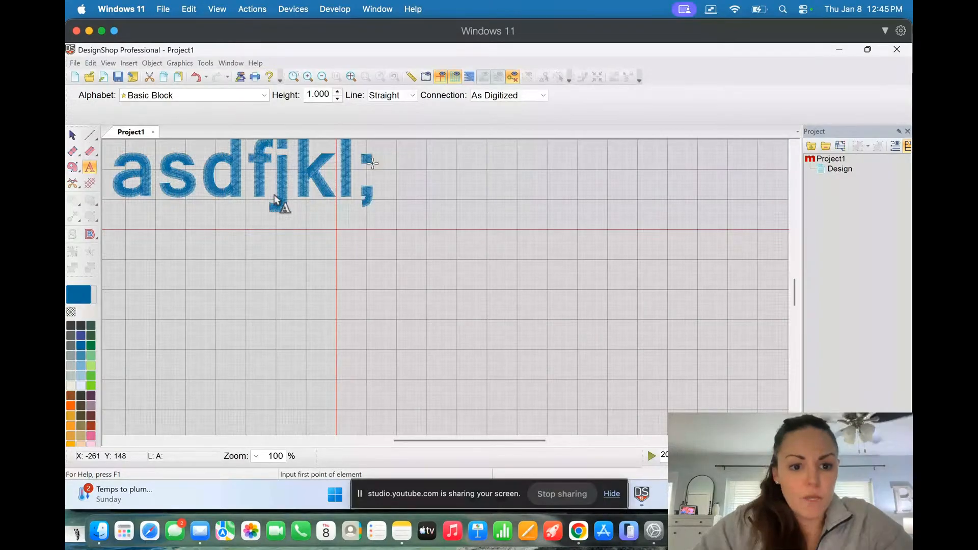
{"action": "left_click", "coordinate": [72, 135]}
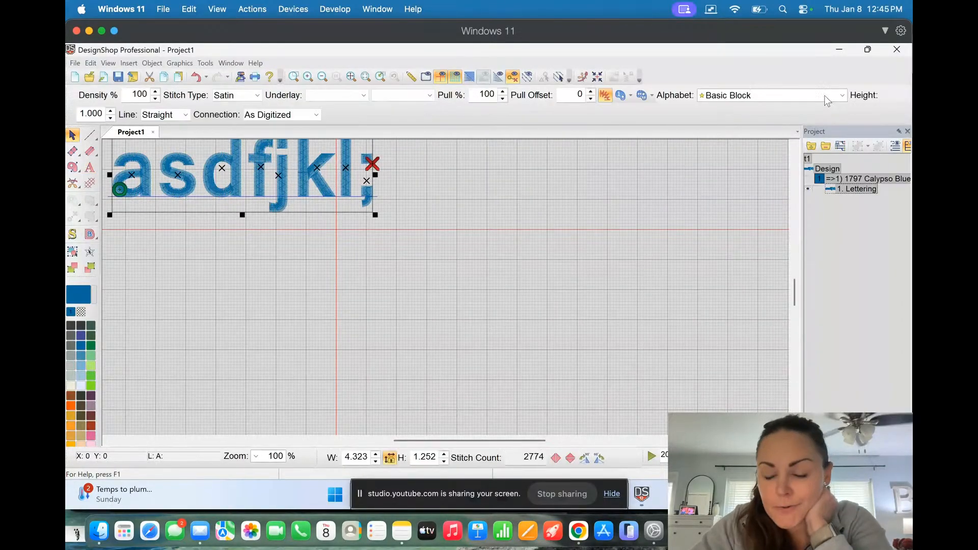
Set the lettering's alphabet to Athletic Script and move it over the horizontal axis, starting near the origin.
{"action": "left_click", "coordinate": [842, 95]}
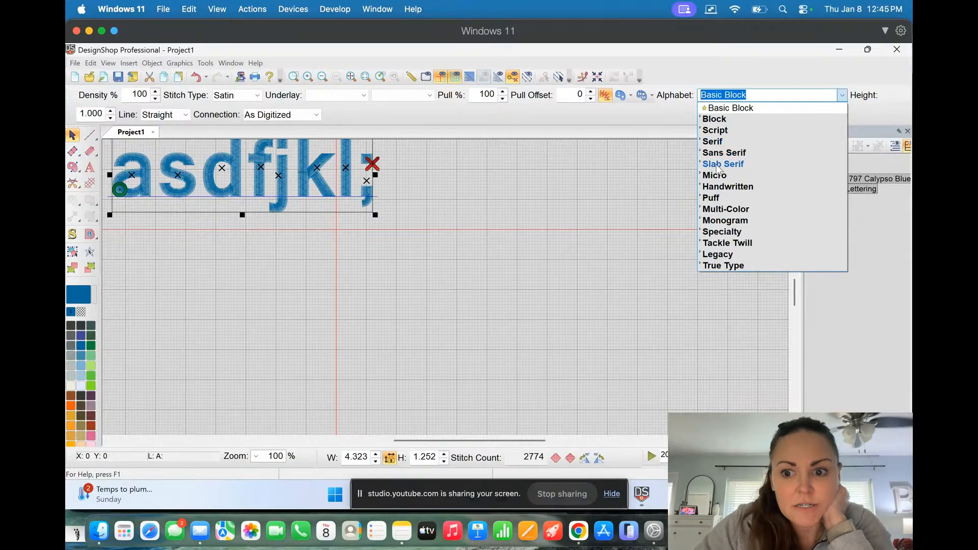
{"action": "left_click", "coordinate": [704, 131]}
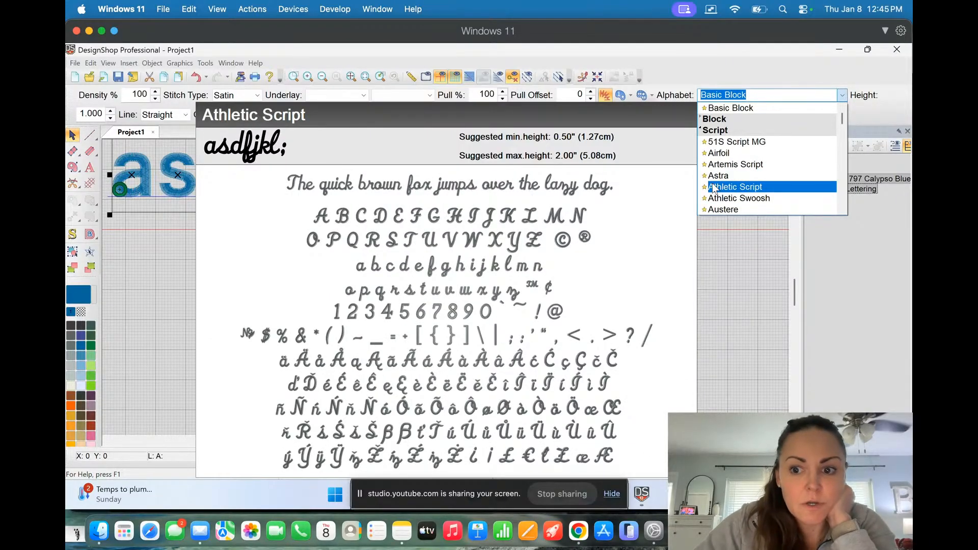
{"action": "left_click", "coordinate": [715, 187]}
{"action": "left_click_drag", "start_coordinate": [293, 199], "coordinate": [484, 249]}
{"action": "left_click", "coordinate": [619, 290]}
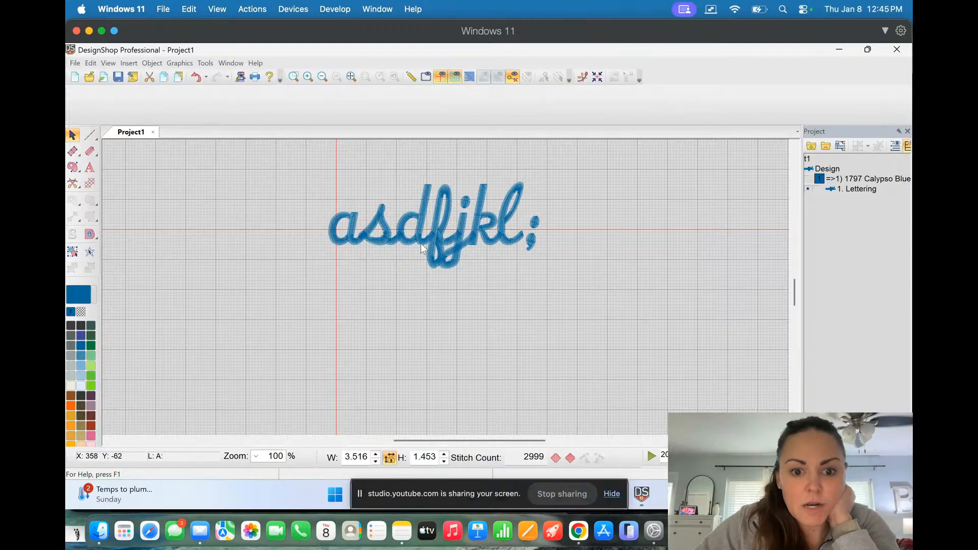
Insert a stitch direction line across the right stem of the letter "a".
{"action": "left_click", "coordinate": [372, 238]}
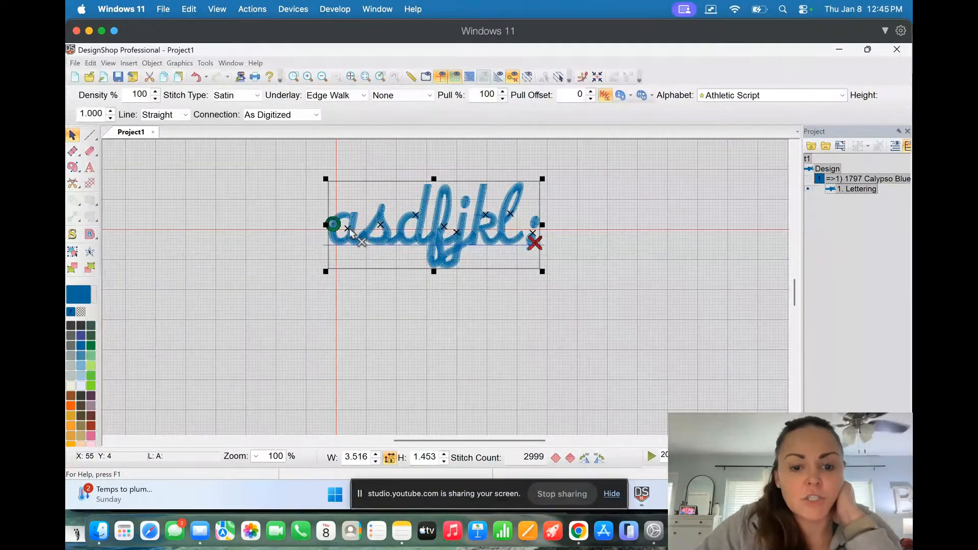
{"action": "left_click", "coordinate": [349, 229]}
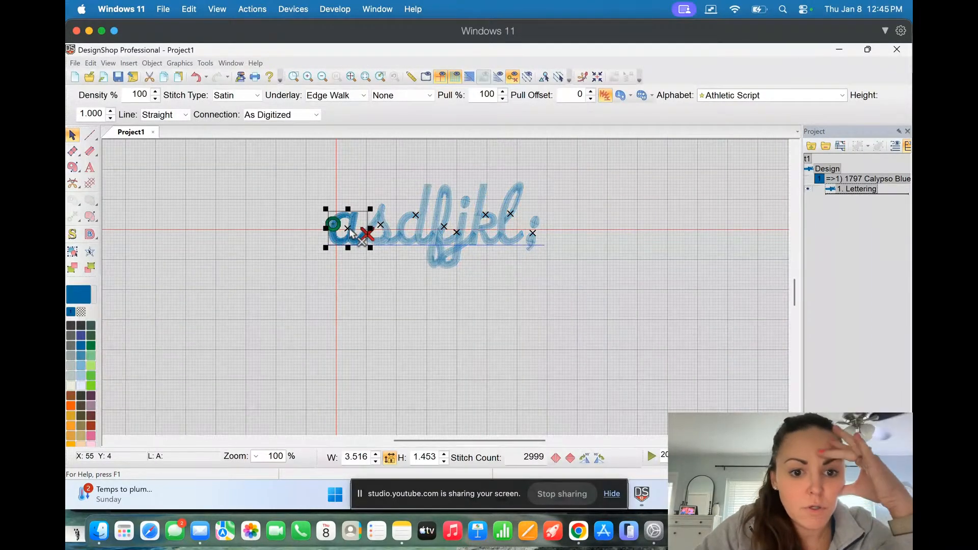
{"action": "left_click", "coordinate": [381, 226]}
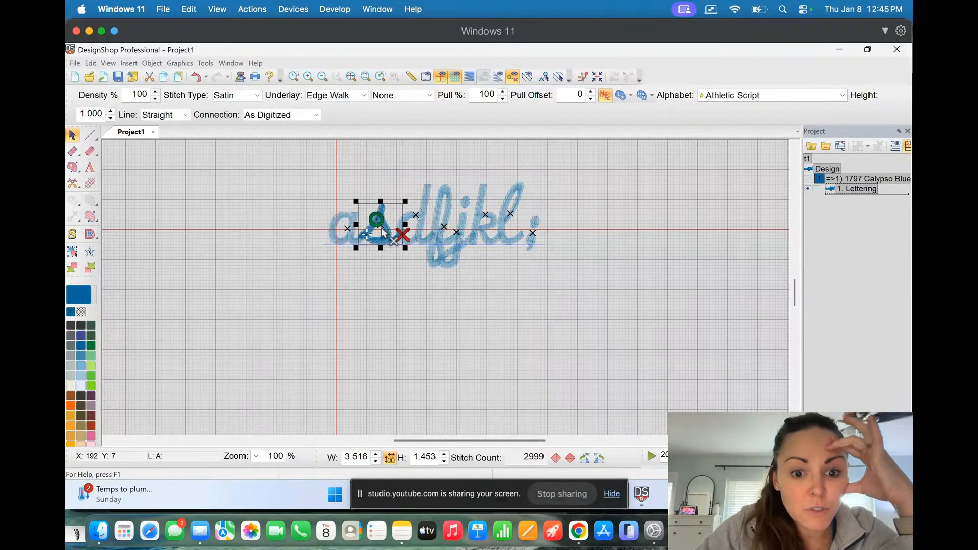
{"action": "left_click", "coordinate": [309, 78]}
{"action": "left_click", "coordinate": [294, 77]}
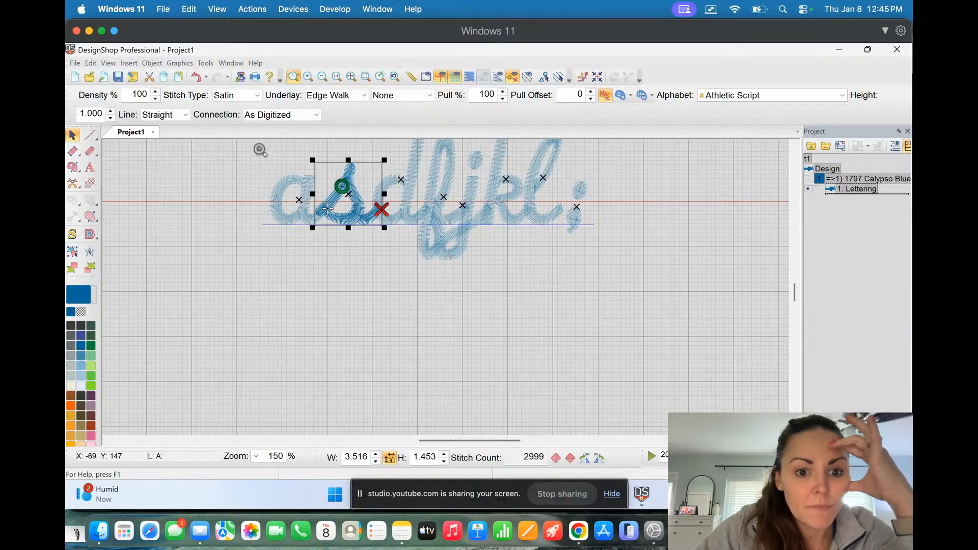
{"action": "left_click_drag", "start_coordinate": [388, 248], "coordinate": [255, 149]}
{"action": "left_click", "coordinate": [373, 295]}
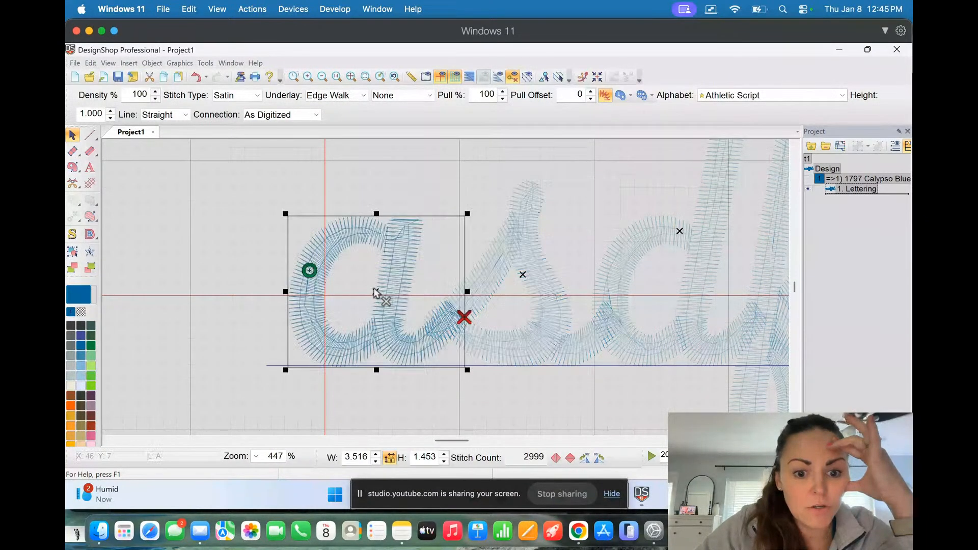
{"action": "left_click", "coordinate": [91, 219]}
{"action": "left_click_drag", "start_coordinate": [372, 316], "coordinate": [374, 302]}
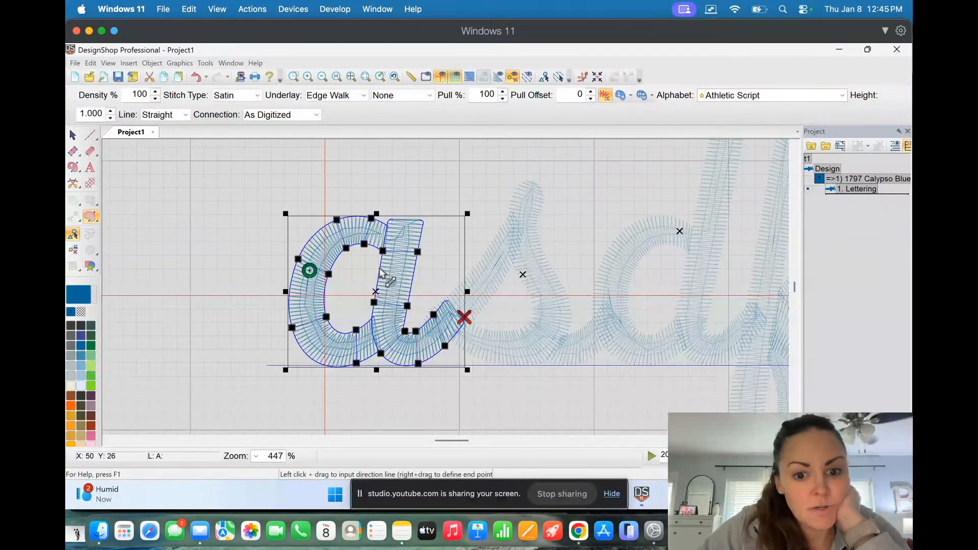
{"action": "left_click_drag", "start_coordinate": [377, 275], "coordinate": [428, 281]}
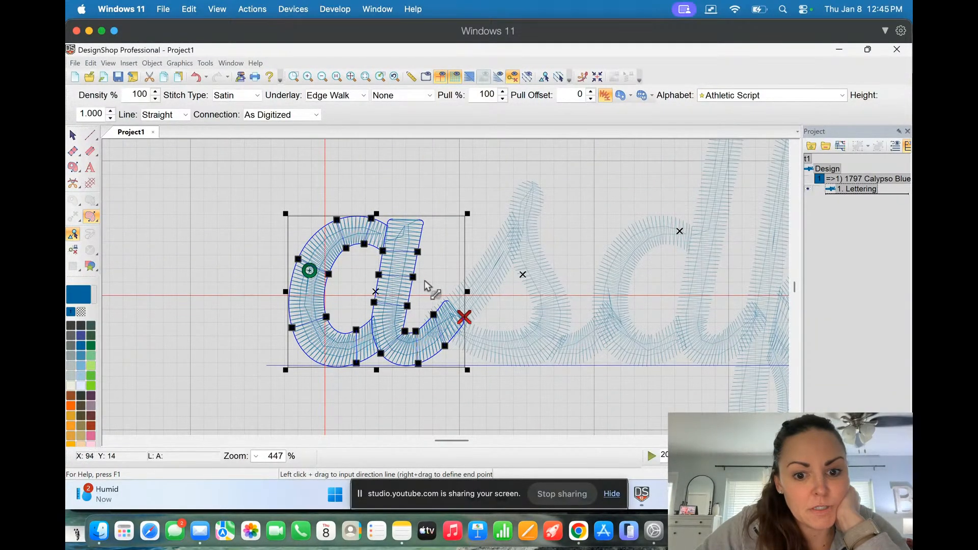
{"action": "key", "text": "Escape"}
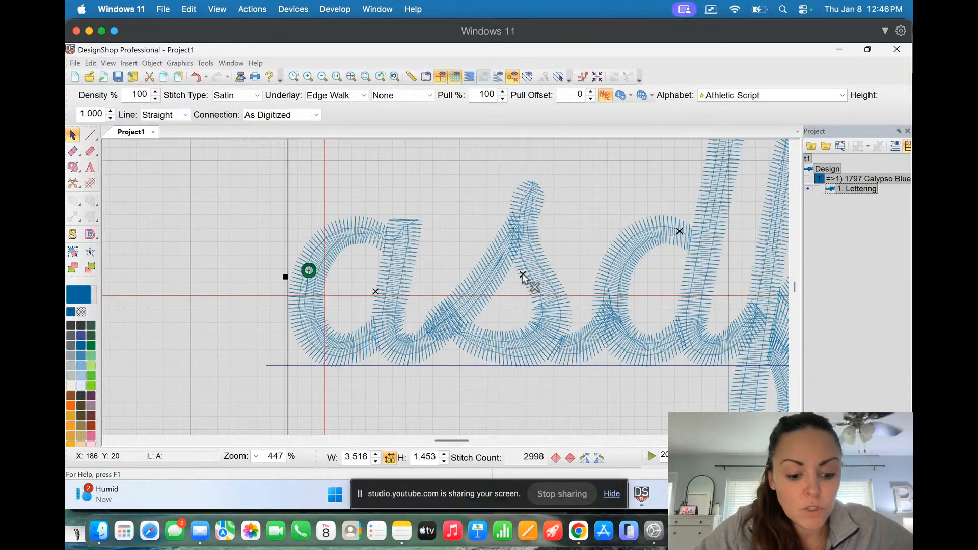
Nudge the letter "s" slightly downward and deselect the lettering.
{"action": "mouse_move", "coordinate": [523, 275]}
{"action": "left_mouse_down"}
{"action": "mouse_move", "coordinate": [523, 305]}
{"action": "mouse_move", "coordinate": [524, 280]}
{"action": "left_mouse_up"}
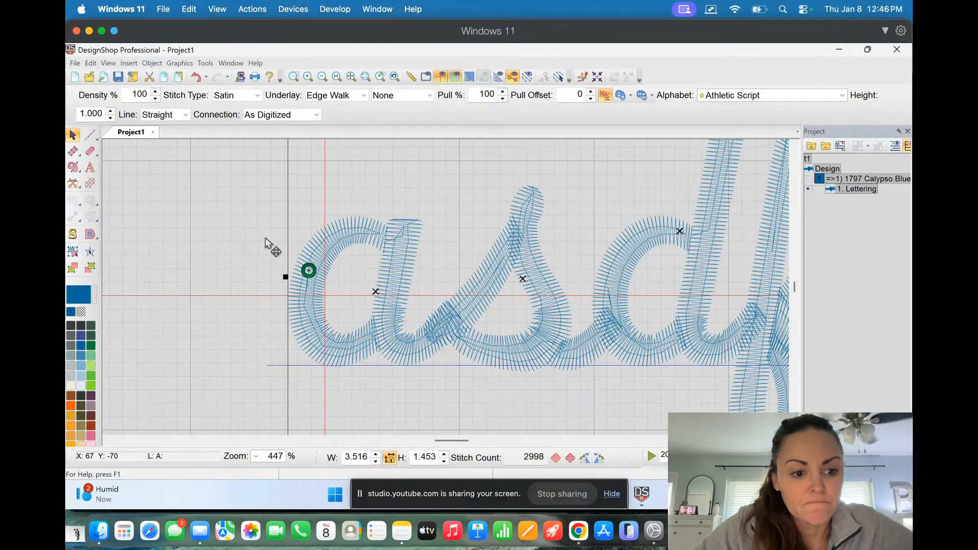
{"action": "left_click", "coordinate": [158, 173]}
Close Project1 without saving its changes.
{"action": "left_click", "coordinate": [75, 62]}
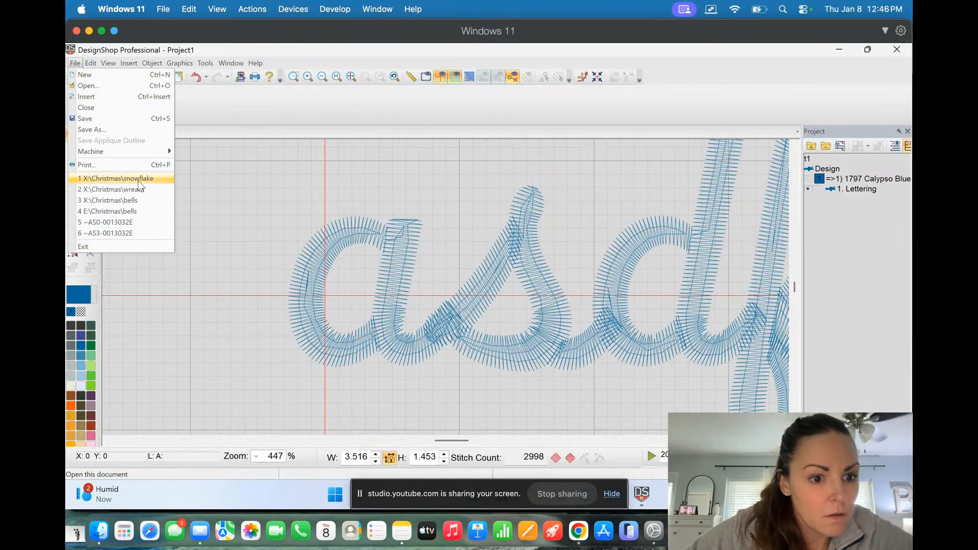
{"action": "left_click", "coordinate": [209, 360]}
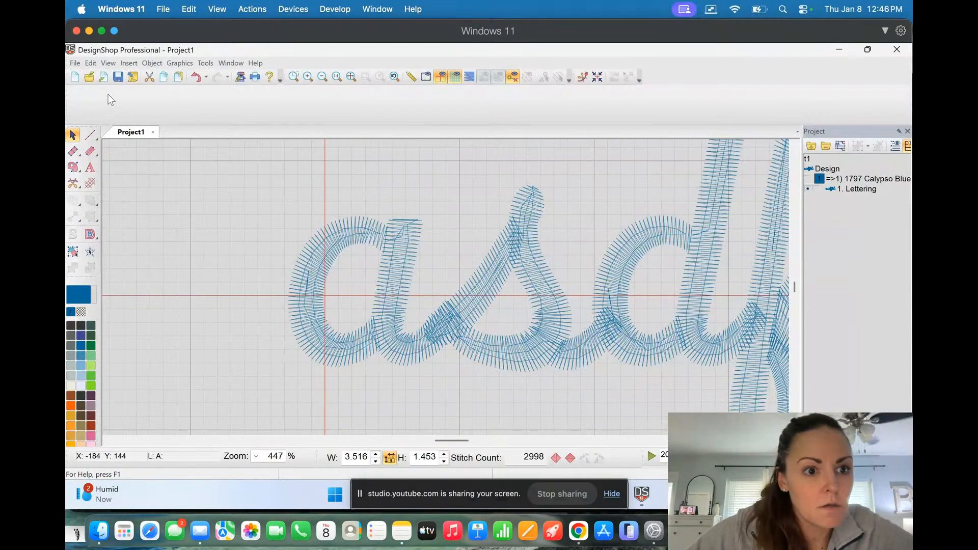
{"action": "left_click", "coordinate": [152, 132]}
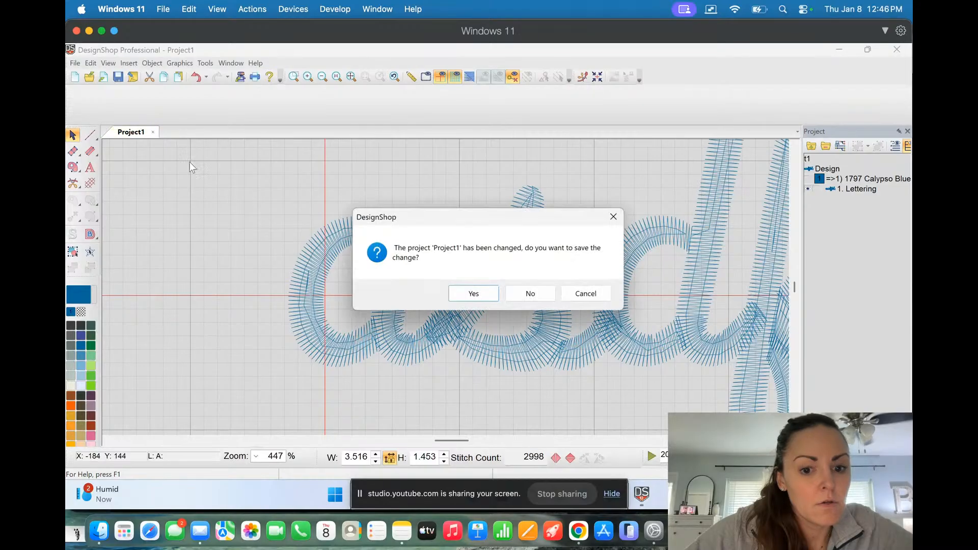
{"action": "left_click", "coordinate": [537, 293]}
Open Bow Frame 2 from the Designs folder inside The Crafted Camper and display its stitches in realistic 3D.
{"action": "left_click", "coordinate": [88, 76]}
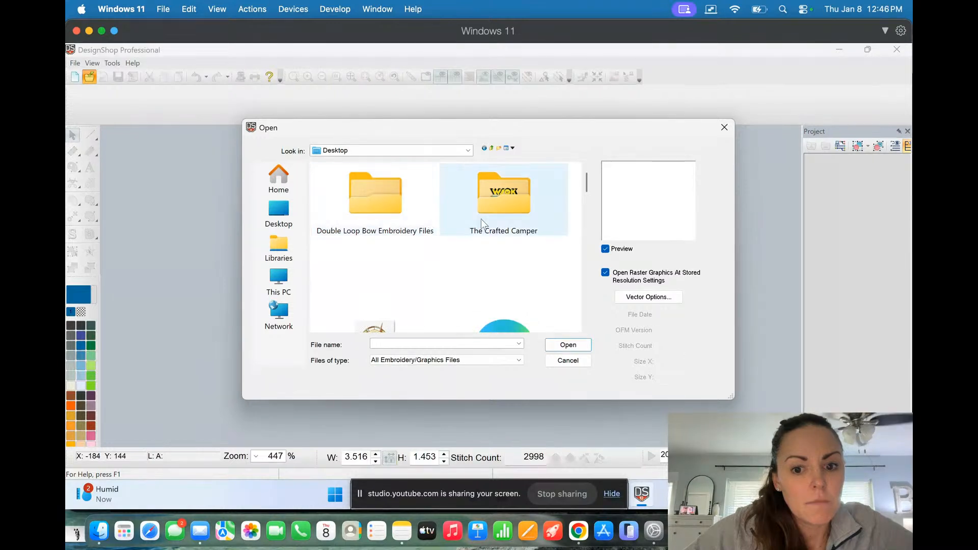
{"action": "double_click", "coordinate": [488, 207]}
{"action": "left_click", "coordinate": [346, 203]}
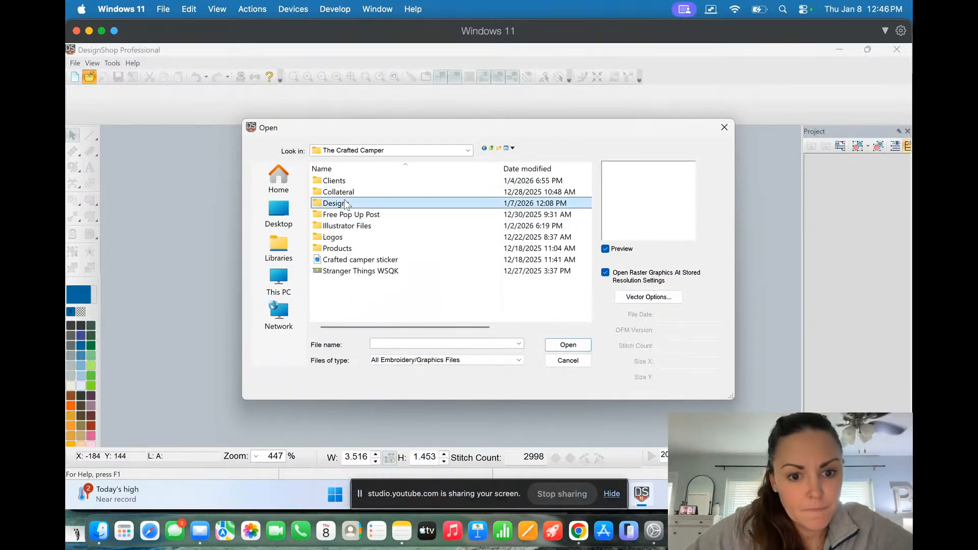
{"action": "double_click", "coordinate": [346, 204]}
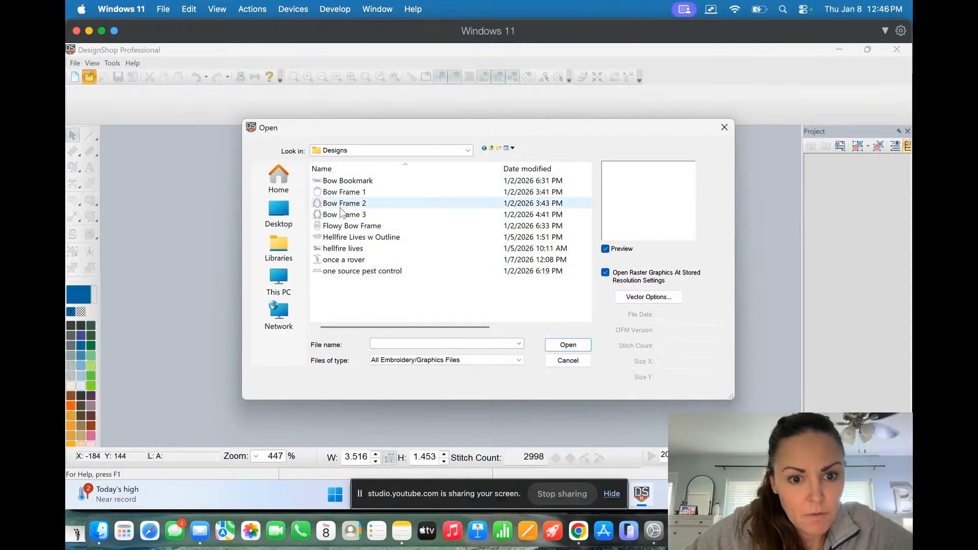
{"action": "left_click", "coordinate": [339, 204]}
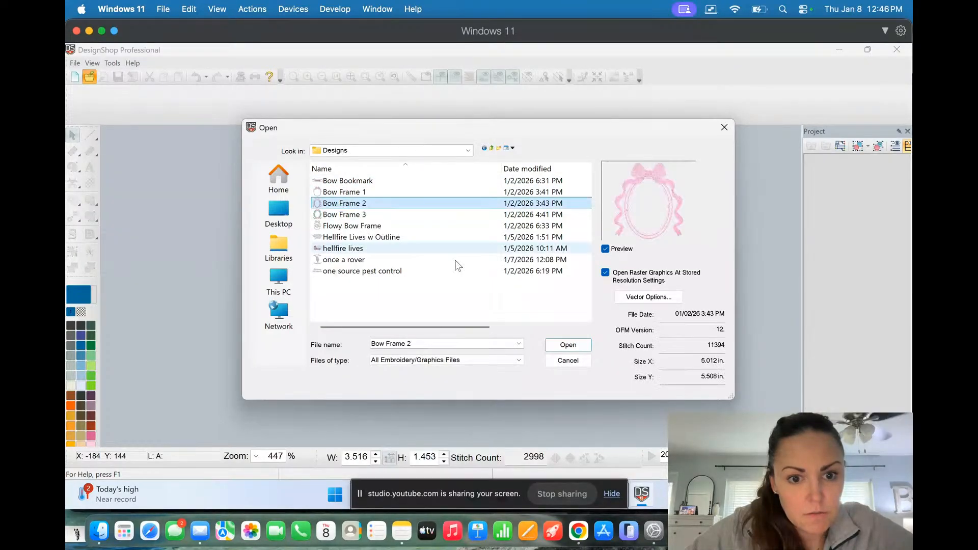
{"action": "left_click", "coordinate": [573, 343]}
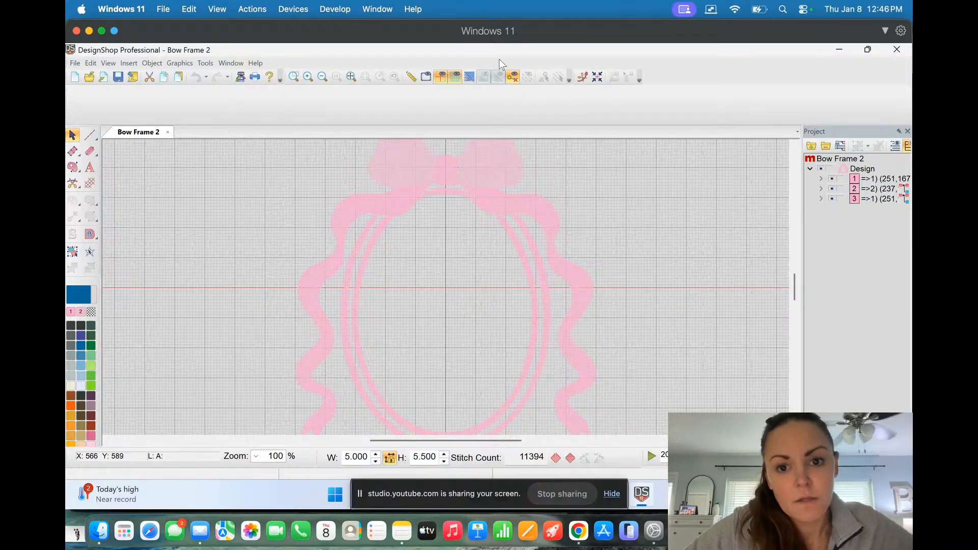
{"action": "left_click", "coordinate": [469, 76]}
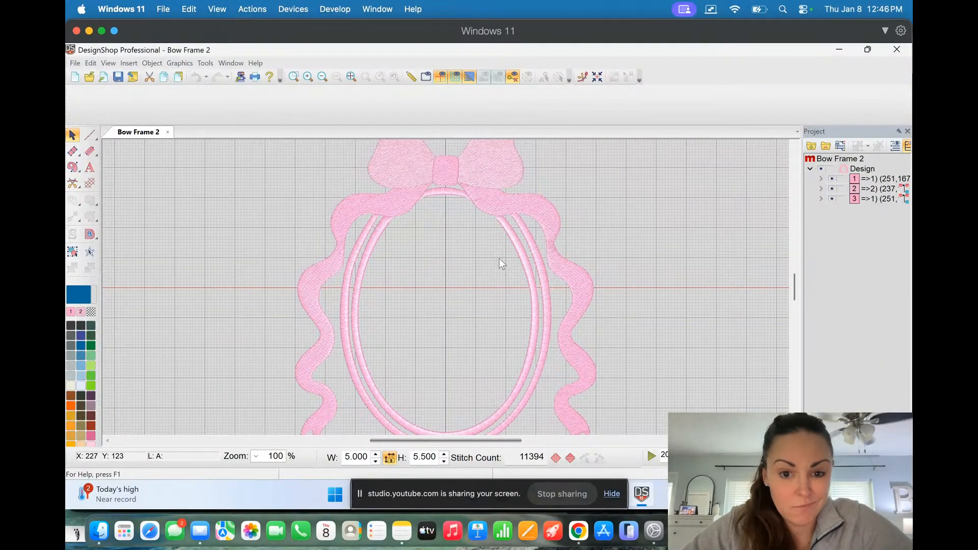
Examine the bow's two loop fills and the first color group by selecting each in turn.
{"action": "left_click", "coordinate": [479, 161]}
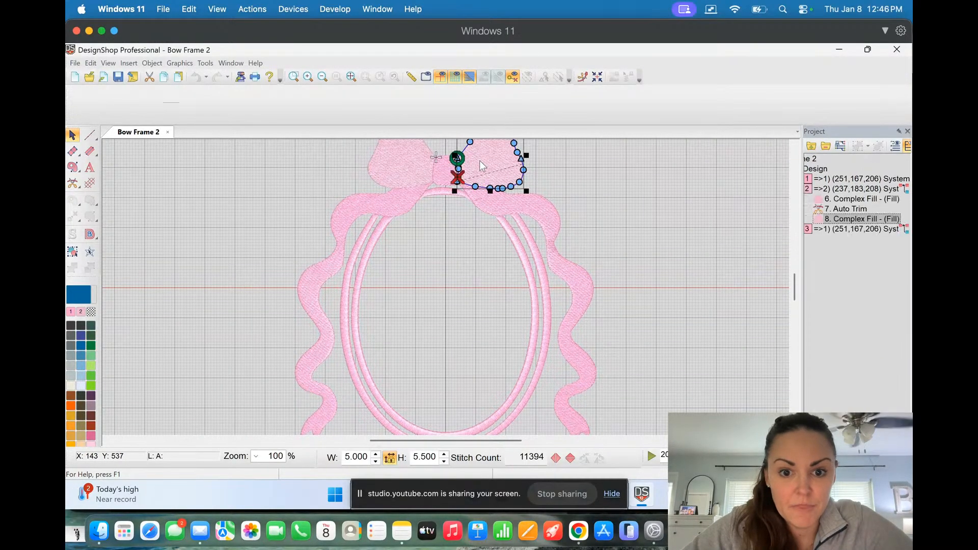
{"action": "left_click", "coordinate": [852, 200]}
{"action": "left_click", "coordinate": [848, 178]}
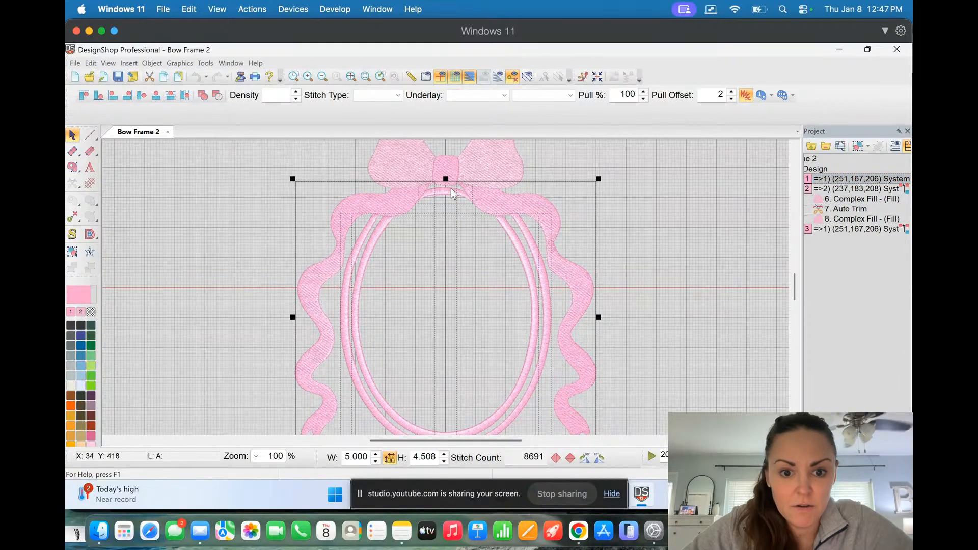
Inspect the left ribbon's outline and its existing stitch direction line with the direction line tool, then return to object selection.
{"action": "left_click", "coordinate": [354, 208]}
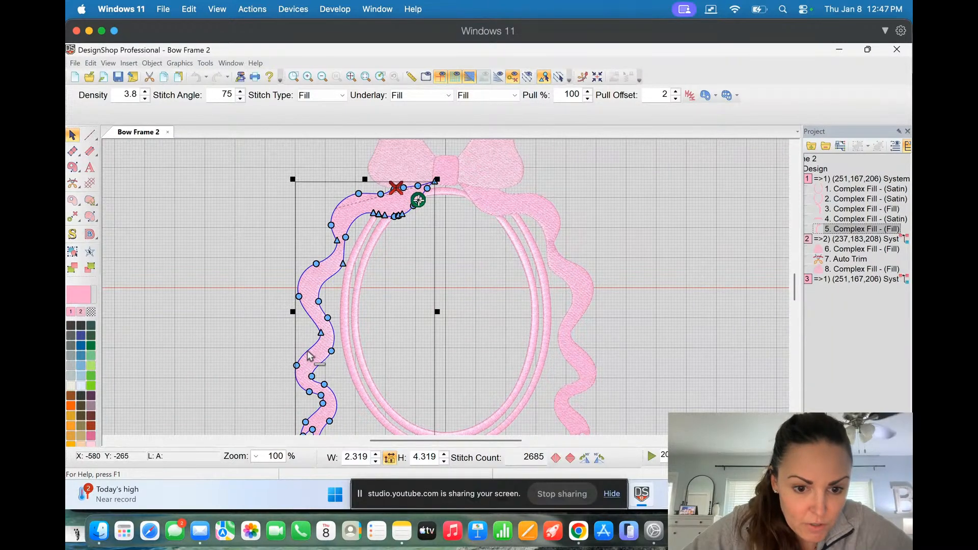
{"action": "scroll", "coordinate": [325, 390], "scroll_direction": "down", "scroll_amount": 3}
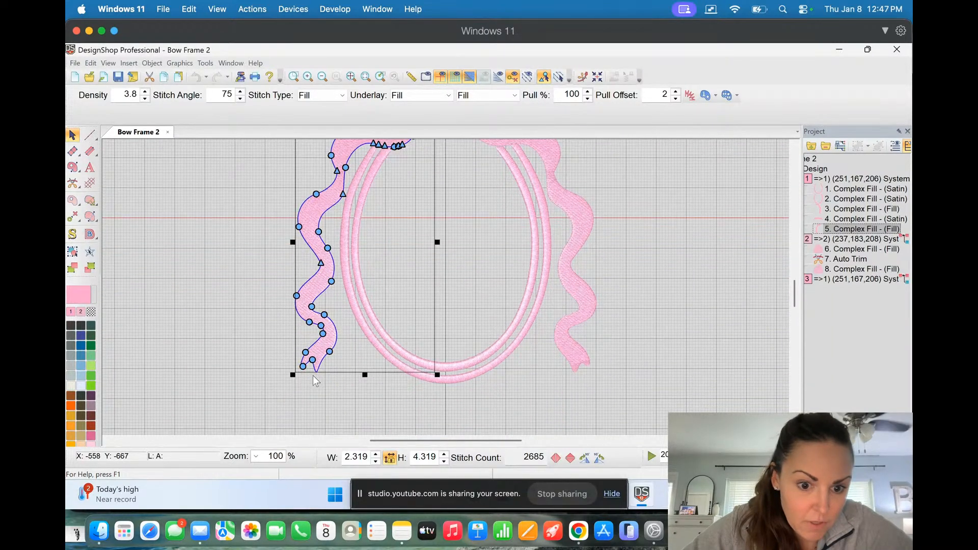
{"action": "left_click", "coordinate": [91, 217]}
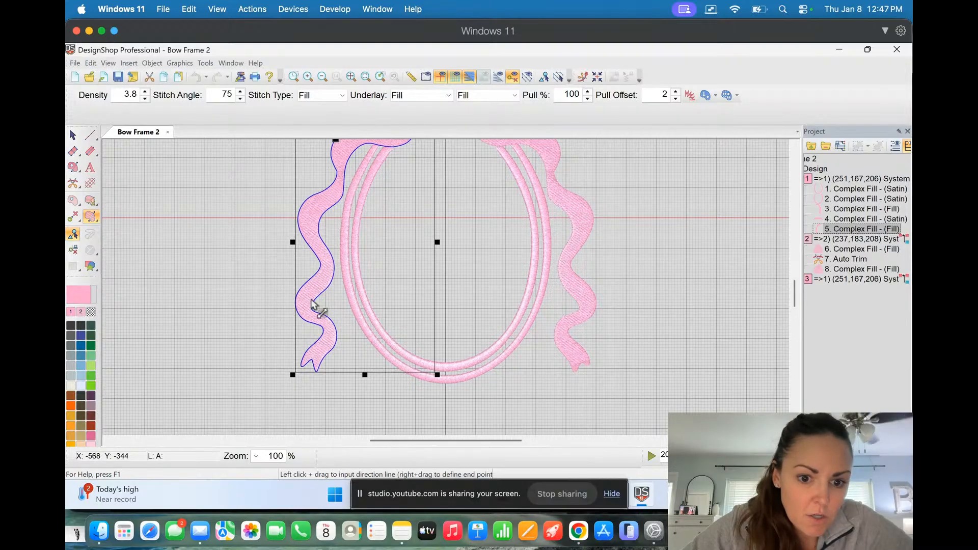
{"action": "scroll", "coordinate": [342, 231], "scroll_direction": "up", "scroll_amount": 3}
{"action": "left_click_drag", "start_coordinate": [336, 209], "coordinate": [430, 184]}
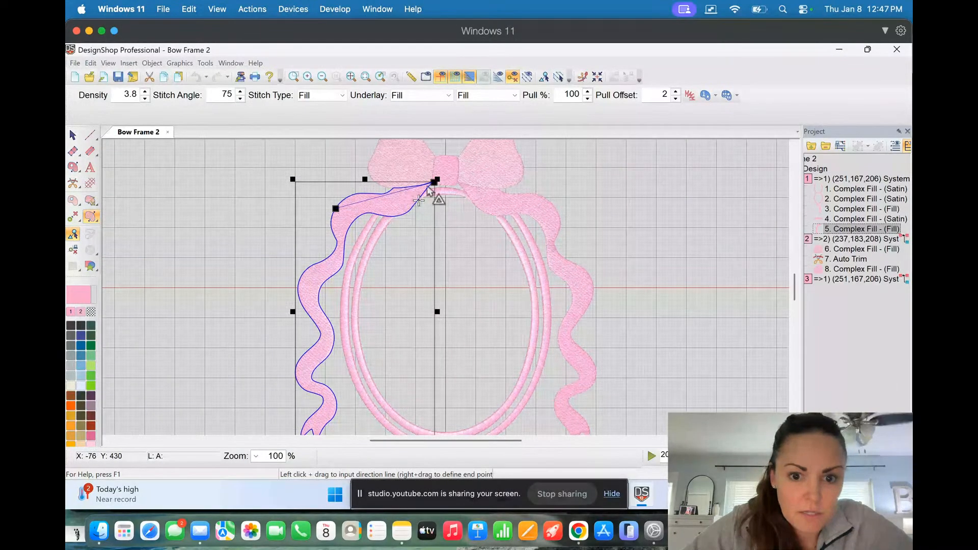
{"action": "left_click", "coordinate": [73, 135]}
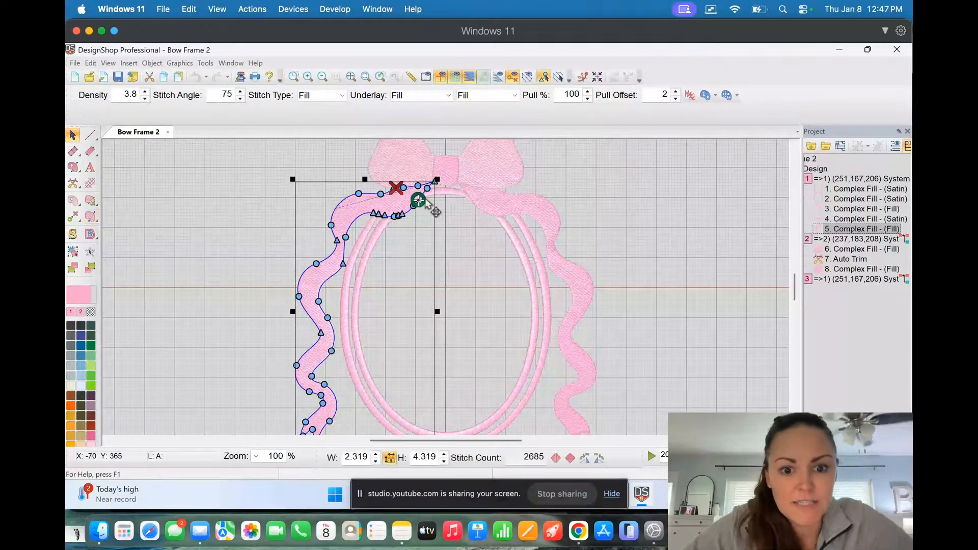
Reshape the upper curve of the short satin arc beneath the bow knot, nudge its start point slightly, and deselect it.
{"action": "left_click", "coordinate": [893, 220]}
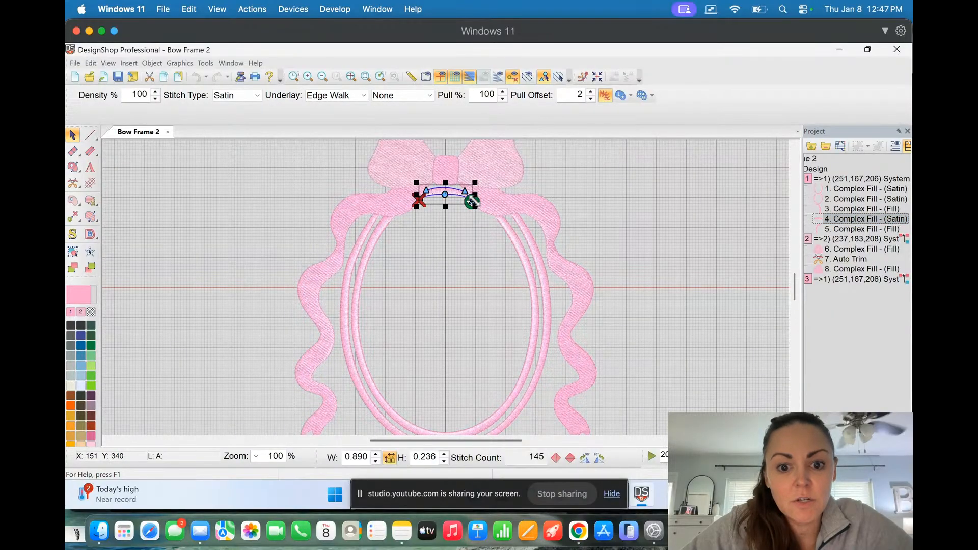
{"action": "left_click_drag", "start_coordinate": [465, 191], "coordinate": [439, 188]}
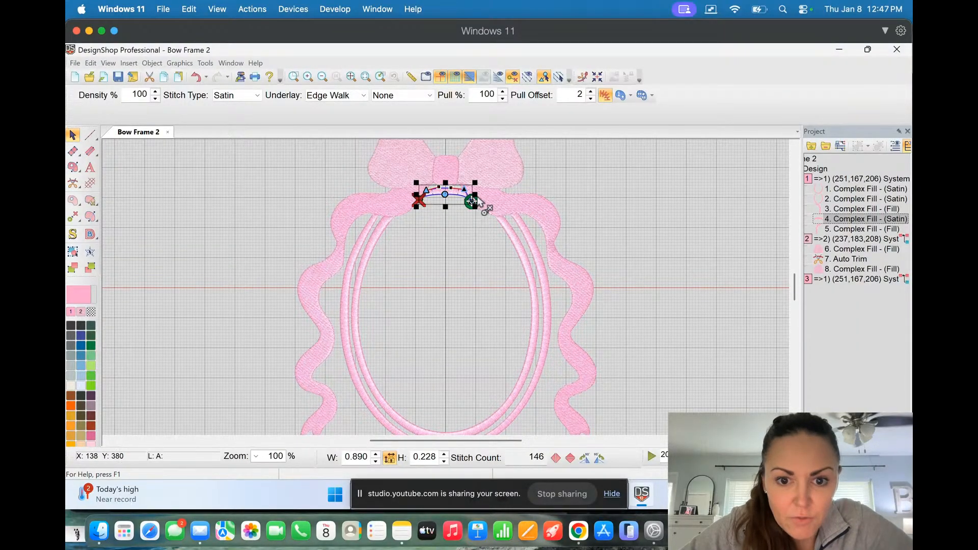
{"action": "mouse_move", "coordinate": [472, 203]}
{"action": "left_mouse_down"}
{"action": "mouse_move", "coordinate": [465, 217]}
{"action": "mouse_move", "coordinate": [471, 204]}
{"action": "left_mouse_up"}
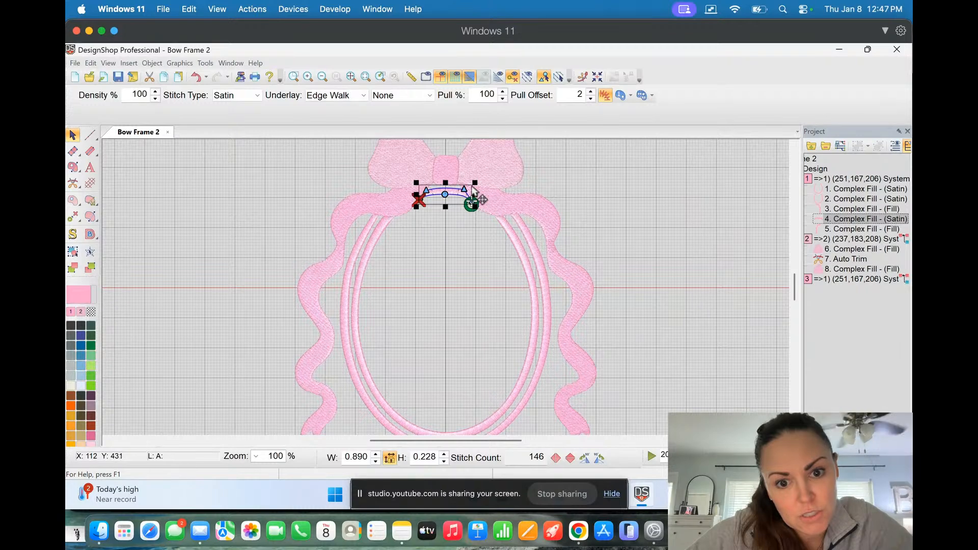
{"action": "left_click", "coordinate": [652, 457]}
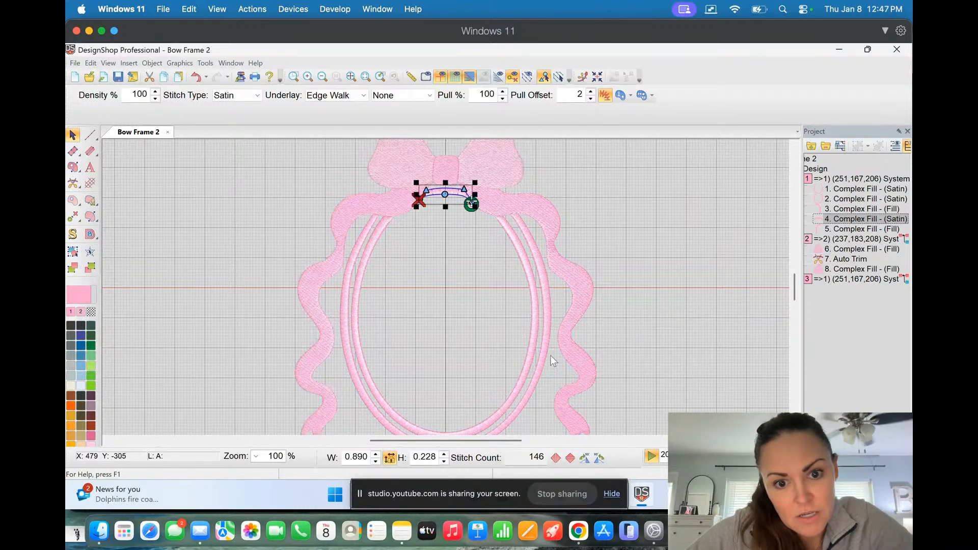
{"action": "left_click", "coordinate": [638, 221]}
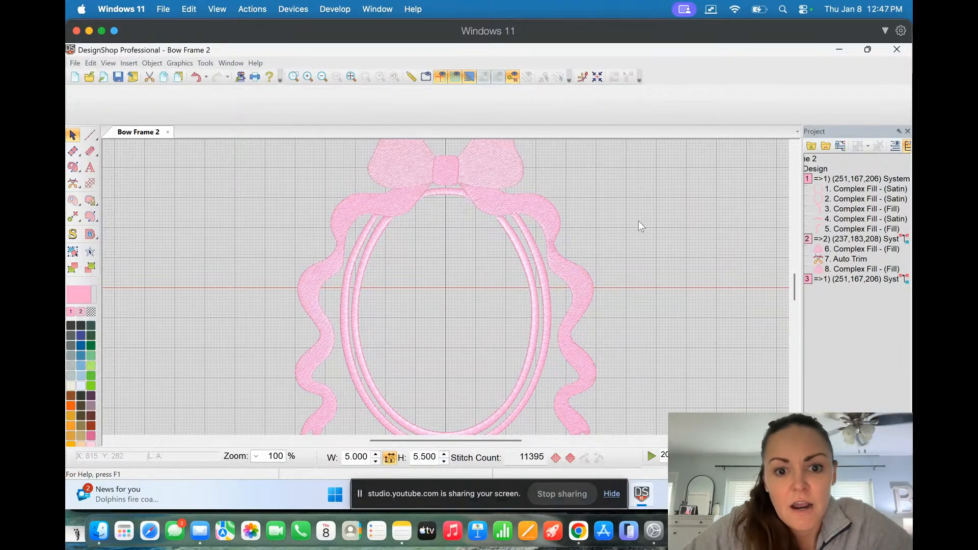
Move the bow knot's start point to just outside the knot's upper left corner.
{"action": "scroll", "coordinate": [567, 212], "scroll_direction": "up", "scroll_amount": 2}
{"action": "left_click", "coordinate": [447, 240]}
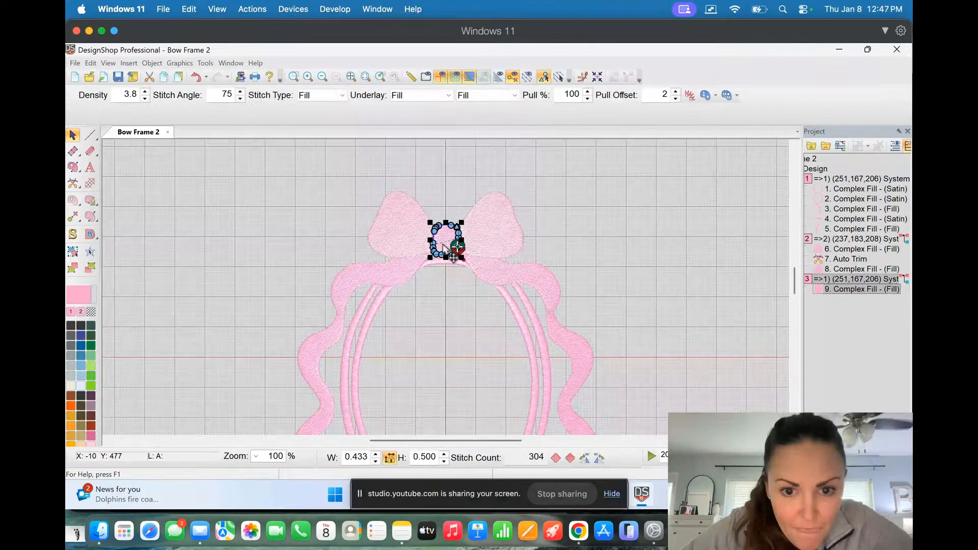
{"action": "left_click_drag", "start_coordinate": [457, 246], "coordinate": [437, 218]}
Adjust the right ribbon's upper edge near the bow by turning its corner point into a curve point and moving the point and its handles.
{"action": "left_click", "coordinate": [488, 237]}
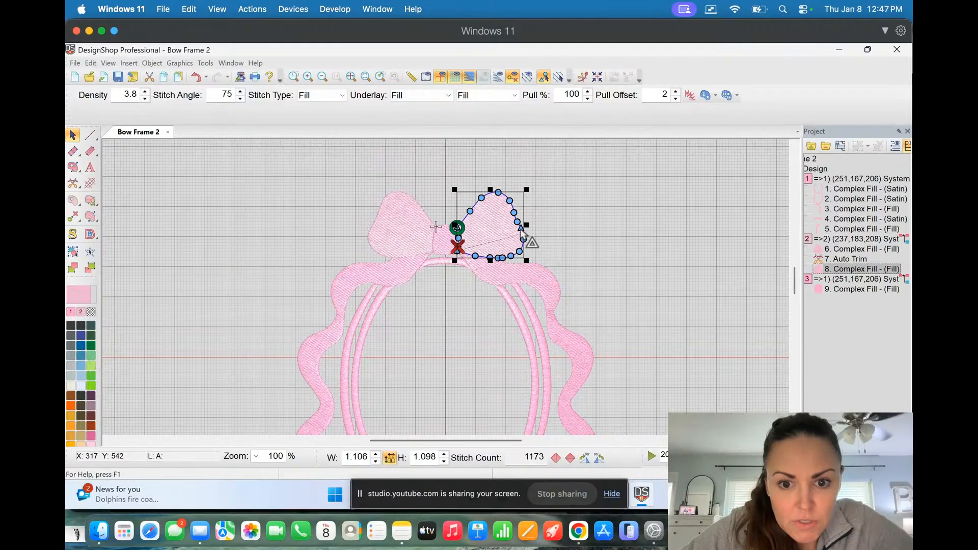
{"action": "left_click", "coordinate": [547, 317]}
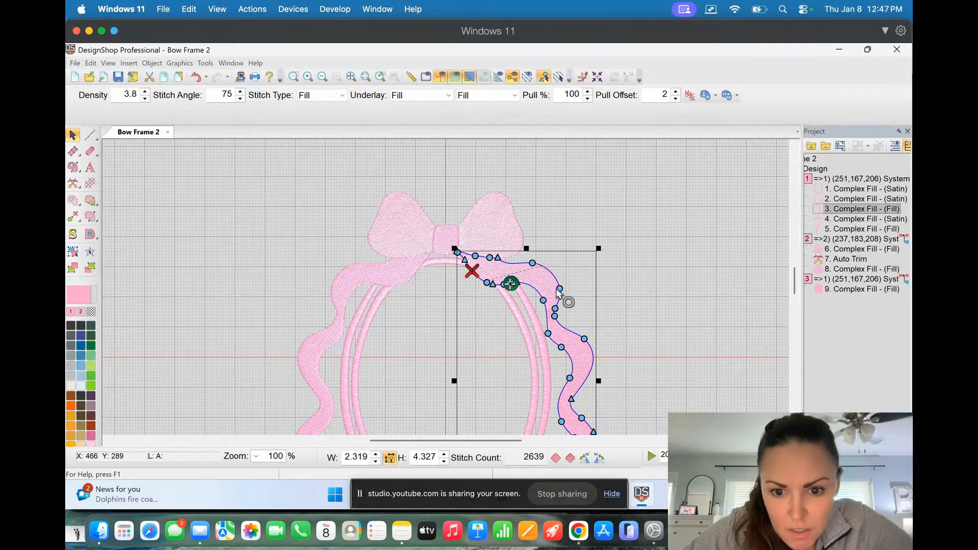
{"action": "left_click", "coordinate": [498, 258]}
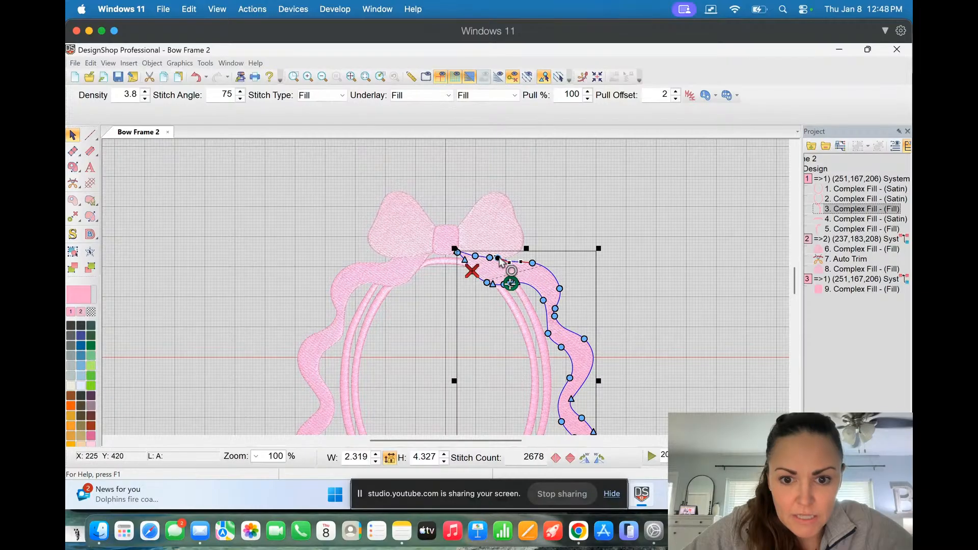
{"action": "left_click_drag", "start_coordinate": [498, 259], "coordinate": [514, 262]}
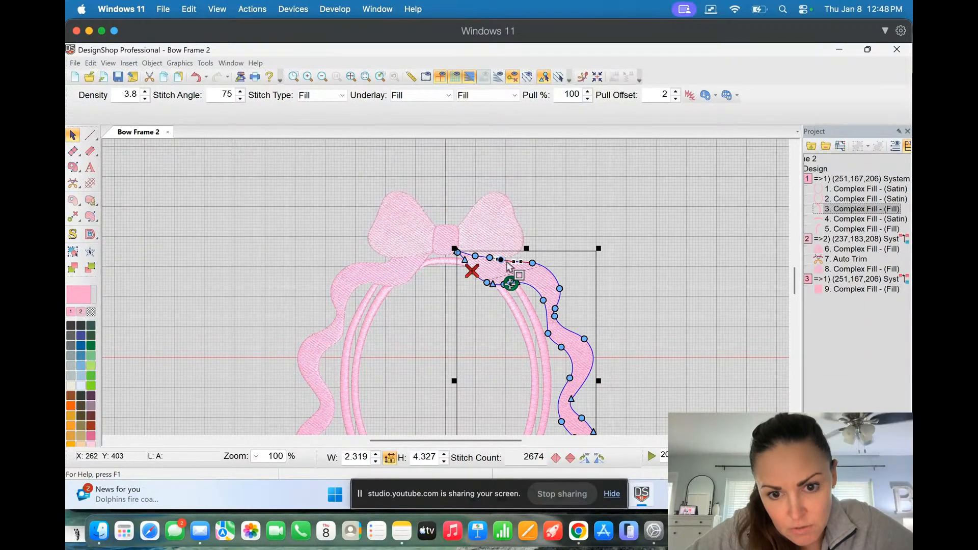
{"action": "left_click", "coordinate": [307, 77]}
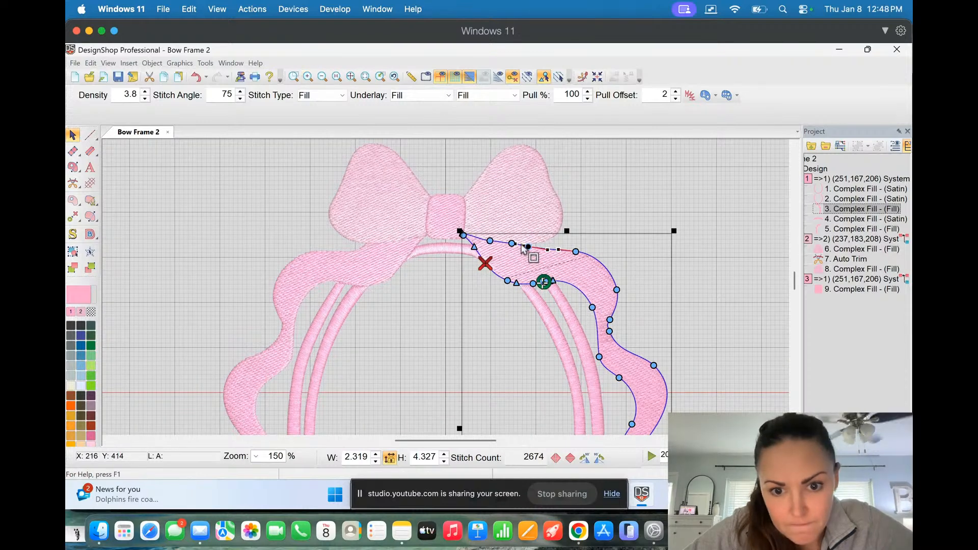
{"action": "left_click_drag", "start_coordinate": [522, 244], "coordinate": [528, 246]}
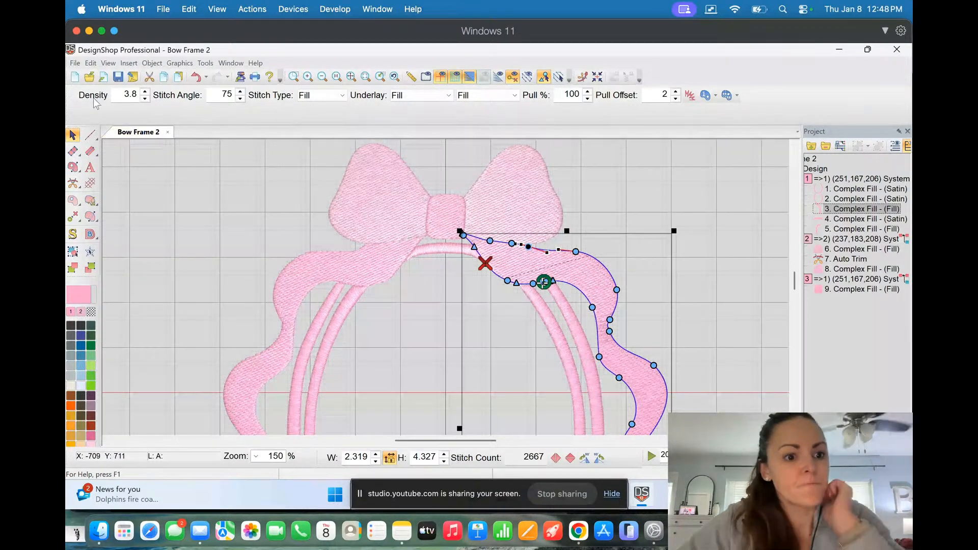
{"action": "left_click", "coordinate": [279, 174]}
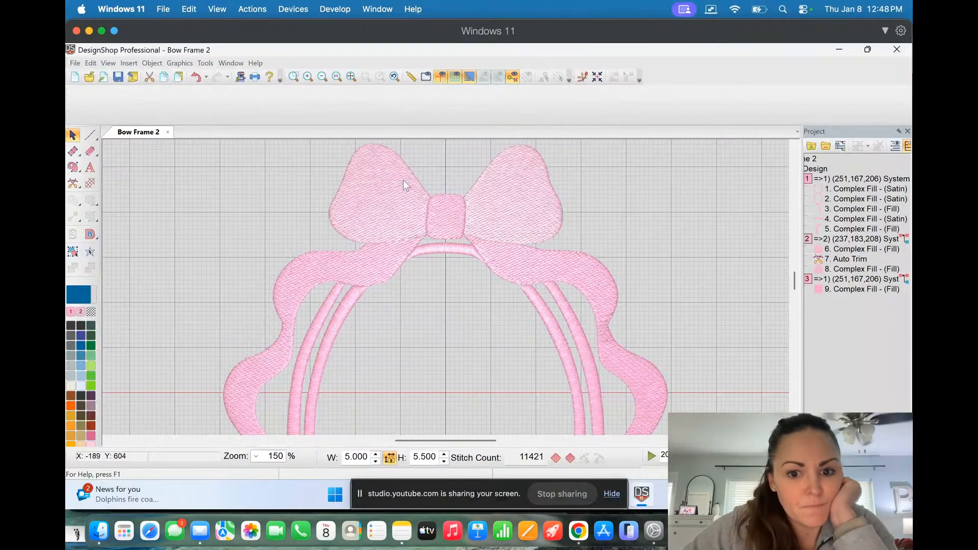
Check the bow knot element and the ribbon tails, and widen the project tree to reveal its full structure.
{"action": "left_click", "coordinate": [840, 289]}
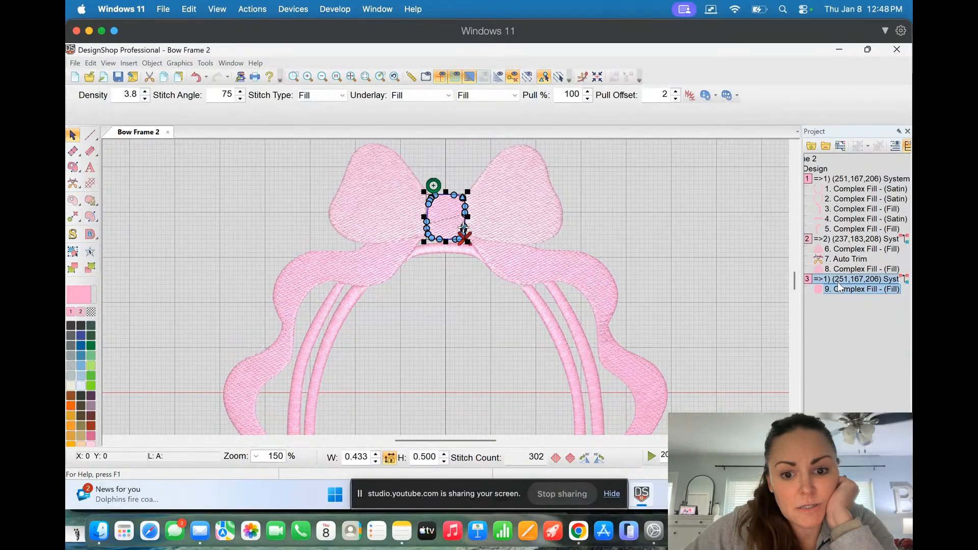
{"action": "left_click", "coordinate": [724, 231]}
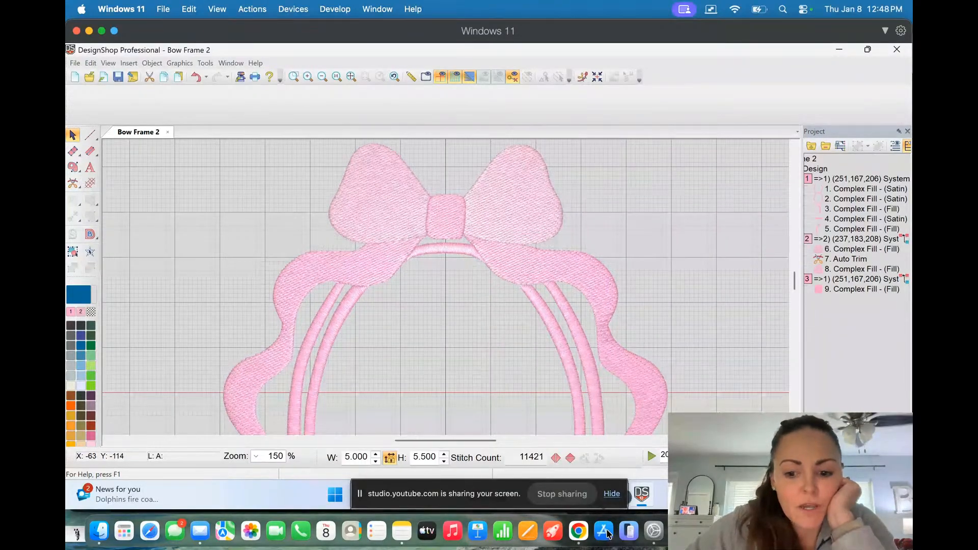
{"action": "scroll", "coordinate": [657, 351], "scroll_direction": "down", "scroll_amount": 3}
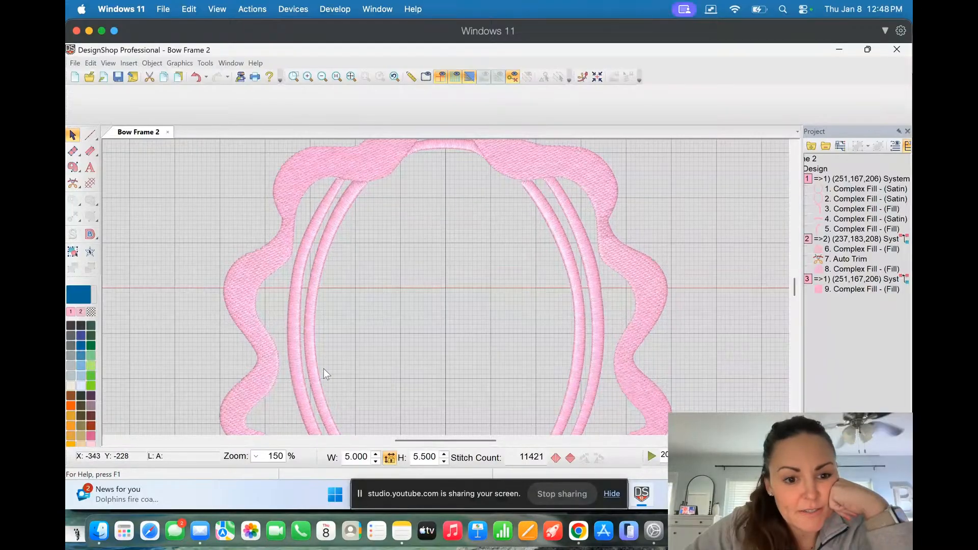
{"action": "scroll", "coordinate": [321, 357], "scroll_direction": "down", "scroll_amount": 5}
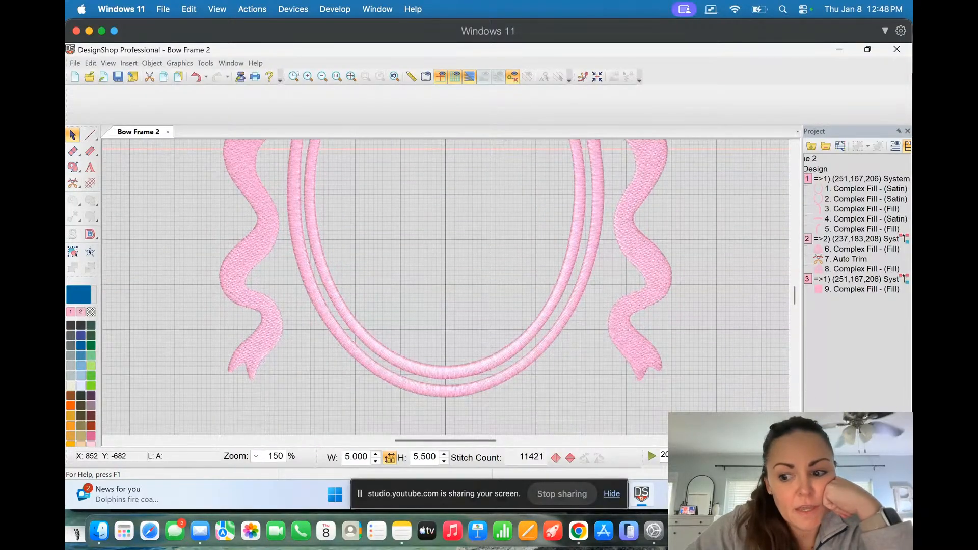
{"action": "left_click_drag", "start_coordinate": [803, 325], "coordinate": [783, 363]}
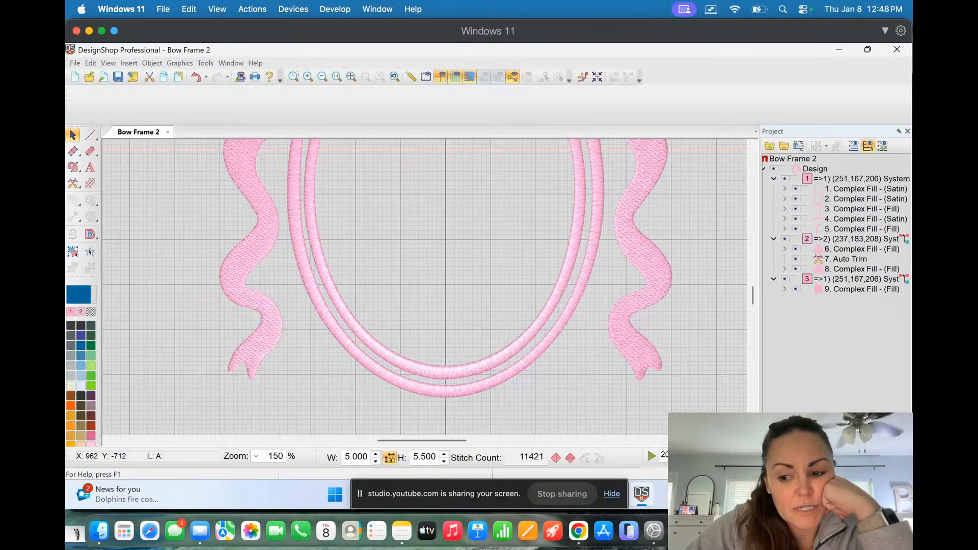
Look through the Design Checker, Stitches and Navigator views, shift the visible area toward the ribbon tops, and return to the project tree.
{"action": "left_click", "coordinate": [822, 442]}
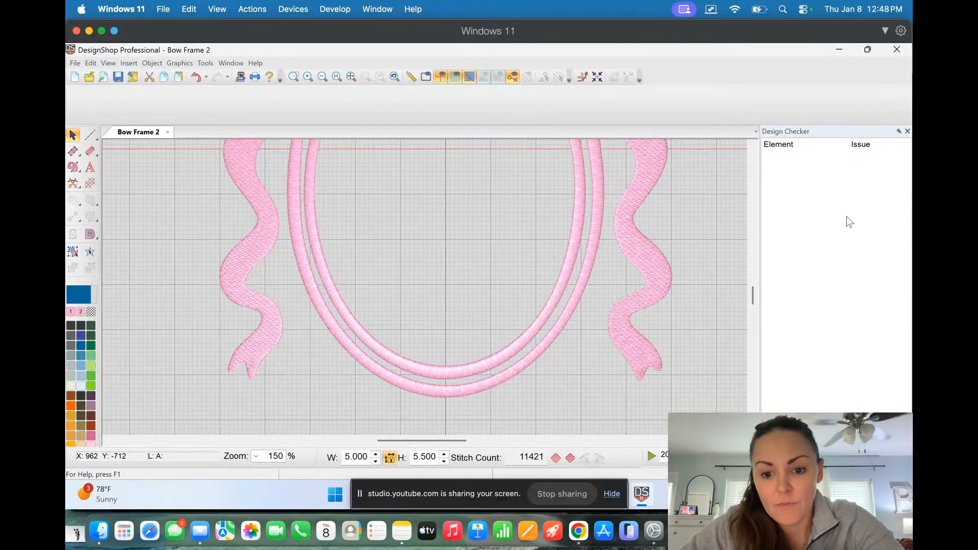
{"action": "left_click", "coordinate": [776, 441]}
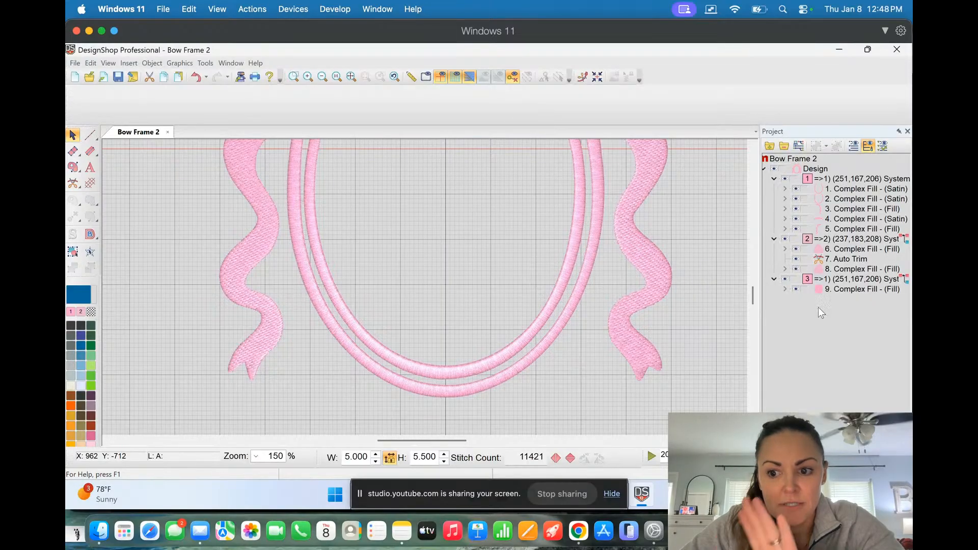
{"action": "left_click", "coordinate": [814, 442]}
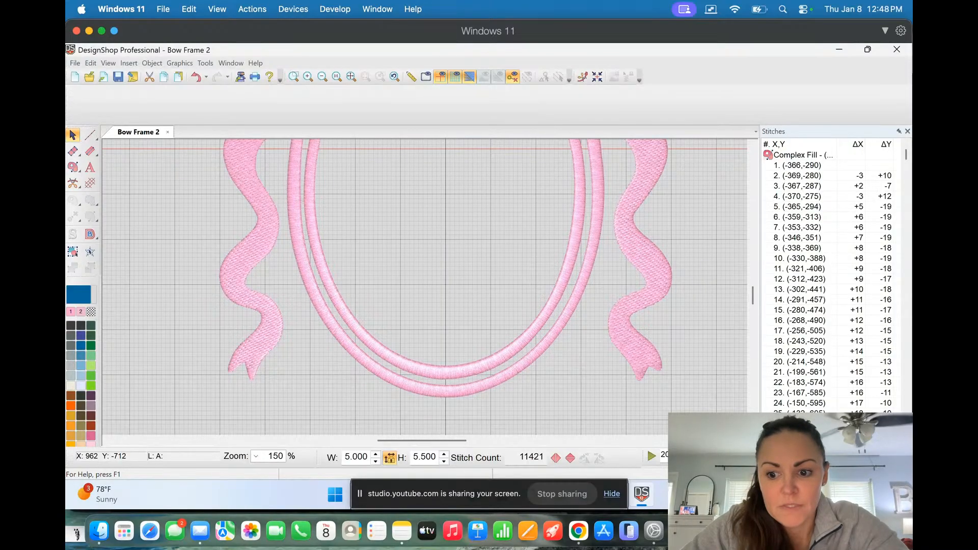
{"action": "left_click", "coordinate": [852, 442]}
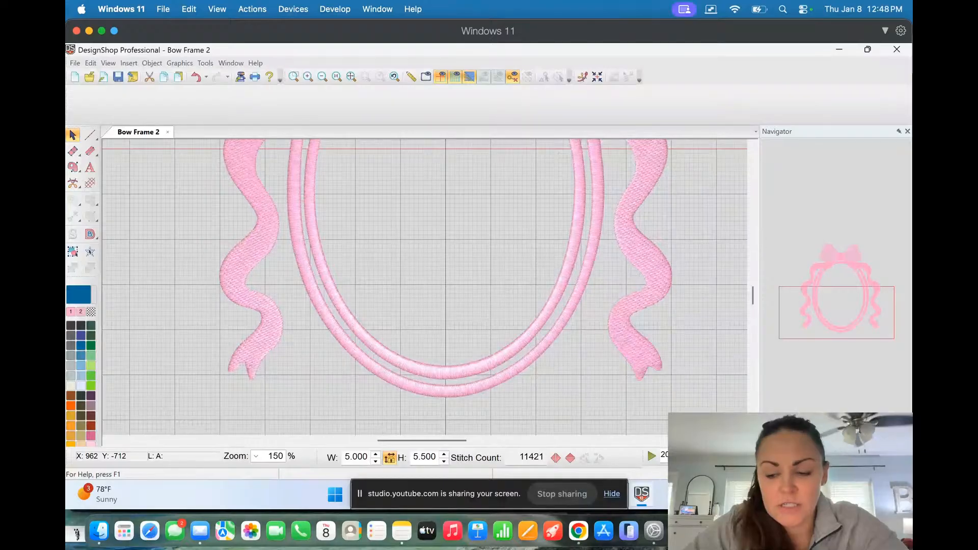
{"action": "left_click_drag", "start_coordinate": [843, 304], "coordinate": [831, 280]}
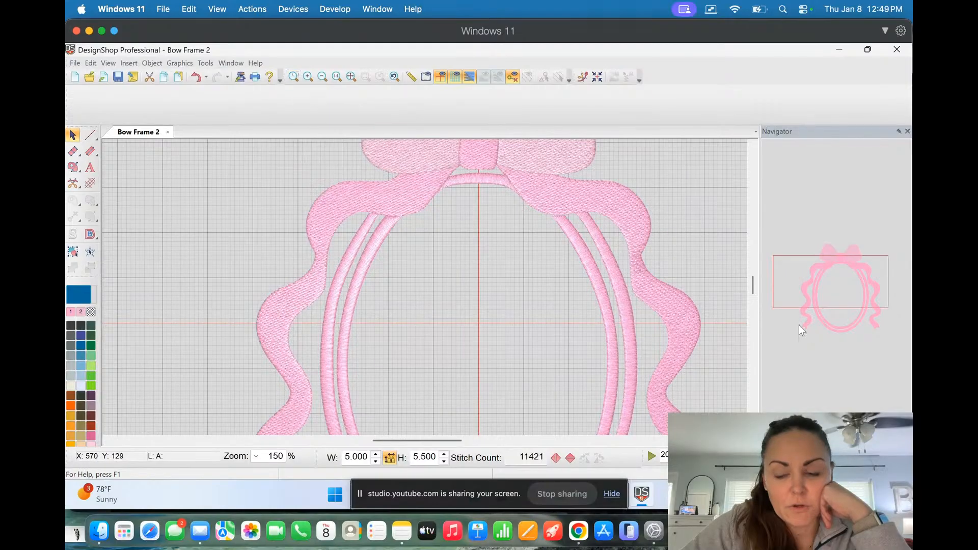
{"action": "left_click", "coordinate": [782, 441]}
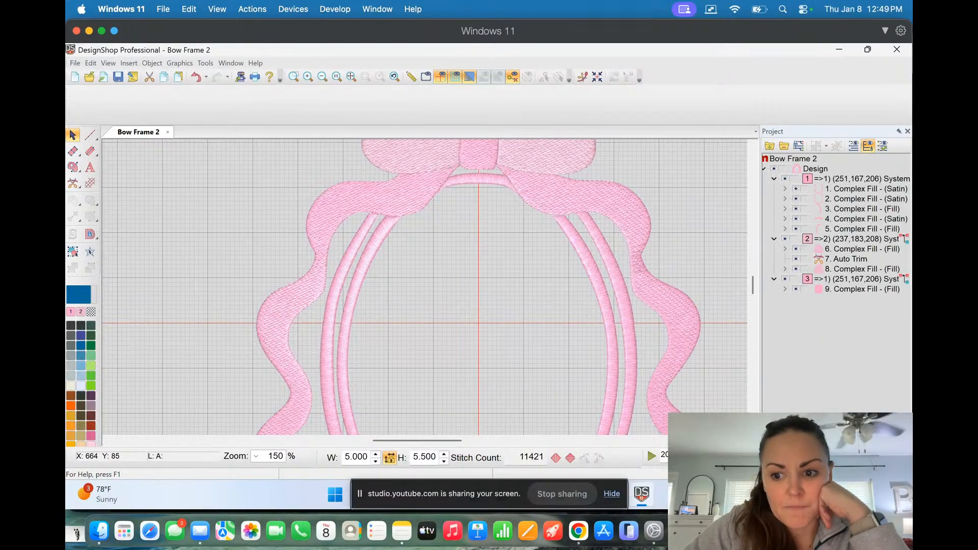
Examine the project tree by highlighting the whole design, the first two color groups, and the first satin fill.
{"action": "left_click", "coordinate": [821, 171]}
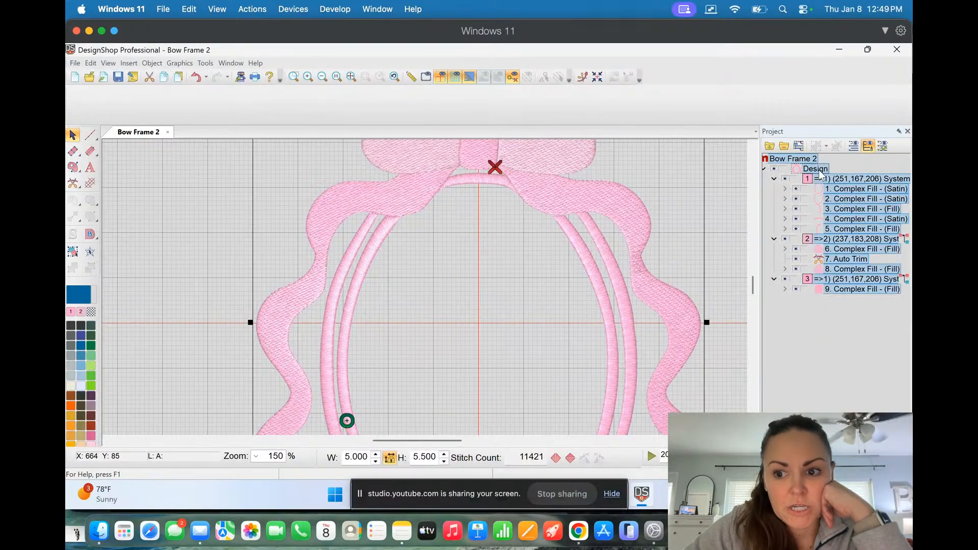
{"action": "left_click", "coordinate": [827, 179]}
{"action": "left_click", "coordinate": [830, 243]}
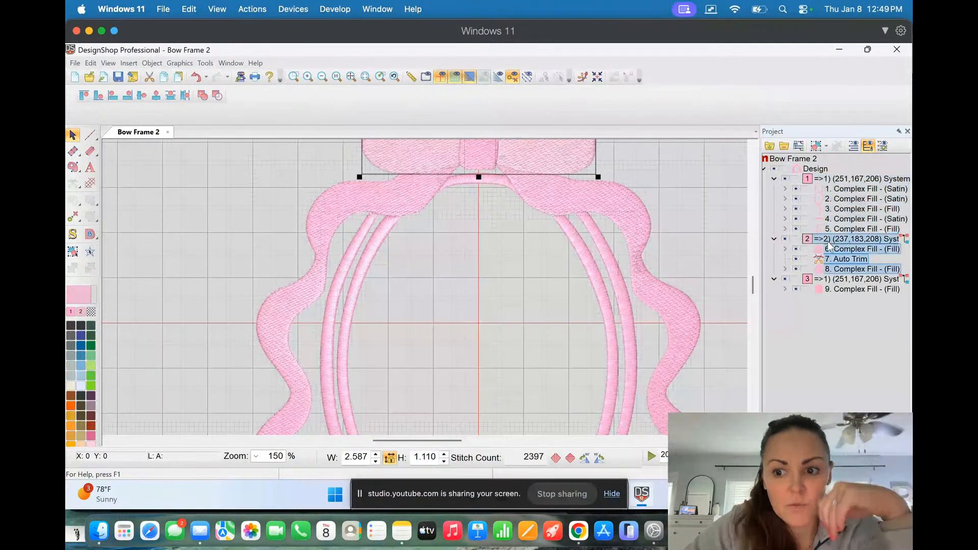
{"action": "left_click", "coordinate": [846, 181]}
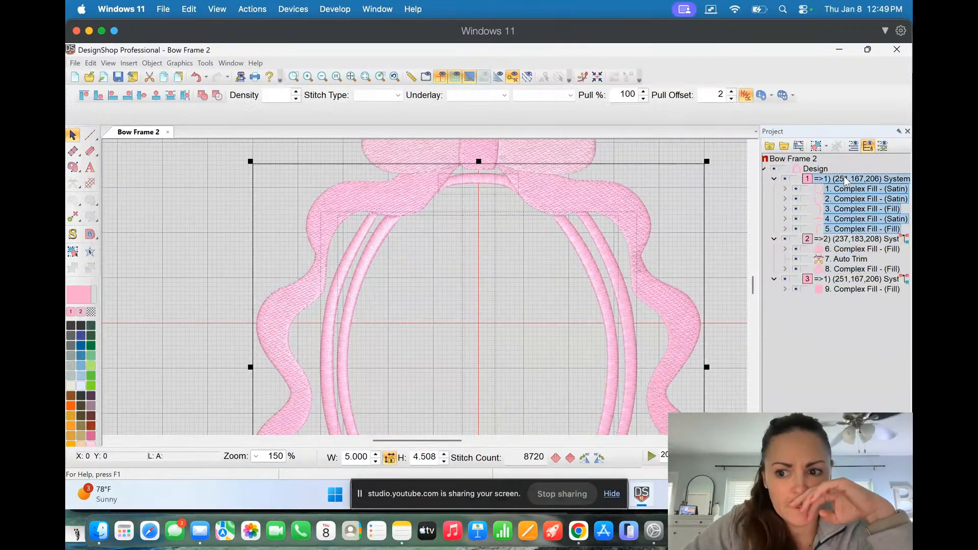
{"action": "left_click", "coordinate": [847, 190]}
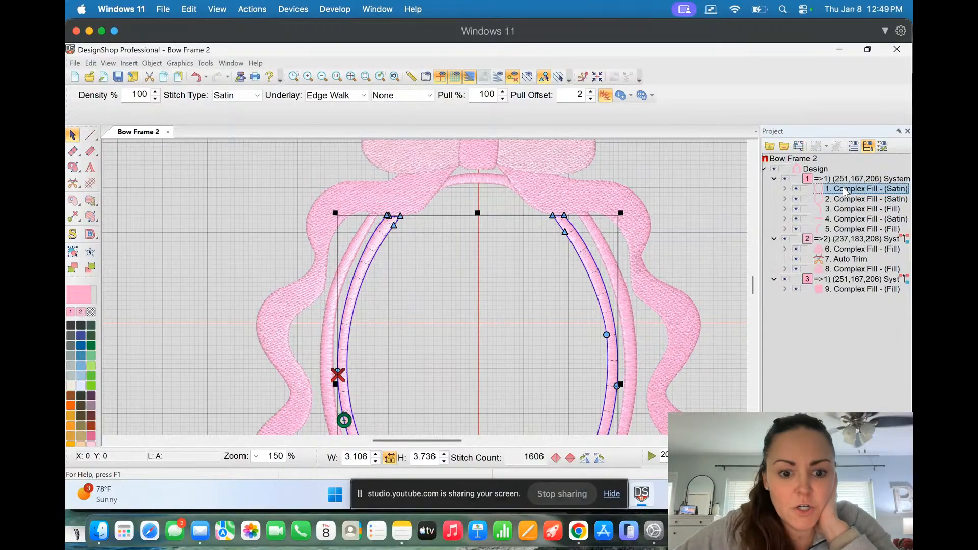
Examine the remaining project tree elements one by one, from the second satin fill through the last color group's fill, and locate each in the design.
{"action": "key", "text": "Down"}
{"action": "key", "text": "Down"}
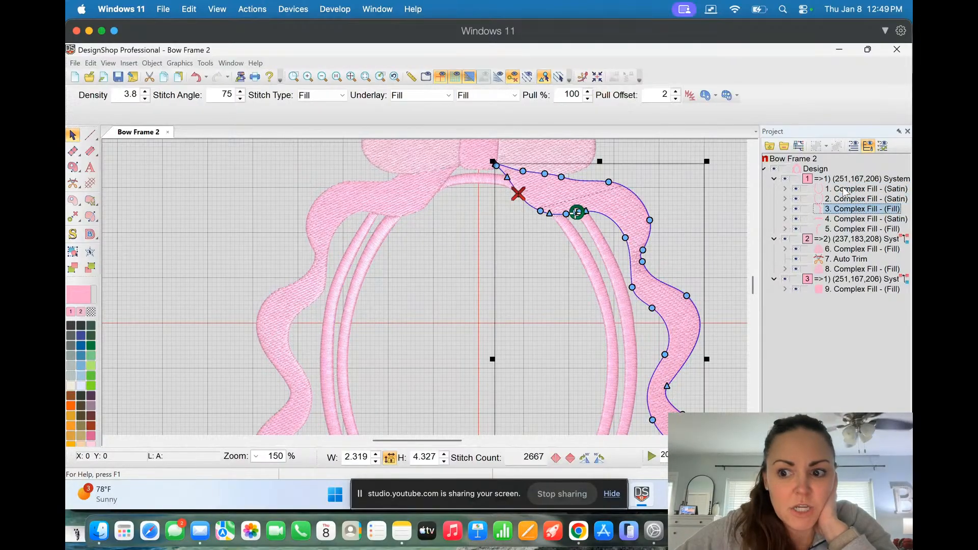
{"action": "key", "text": "Down"}
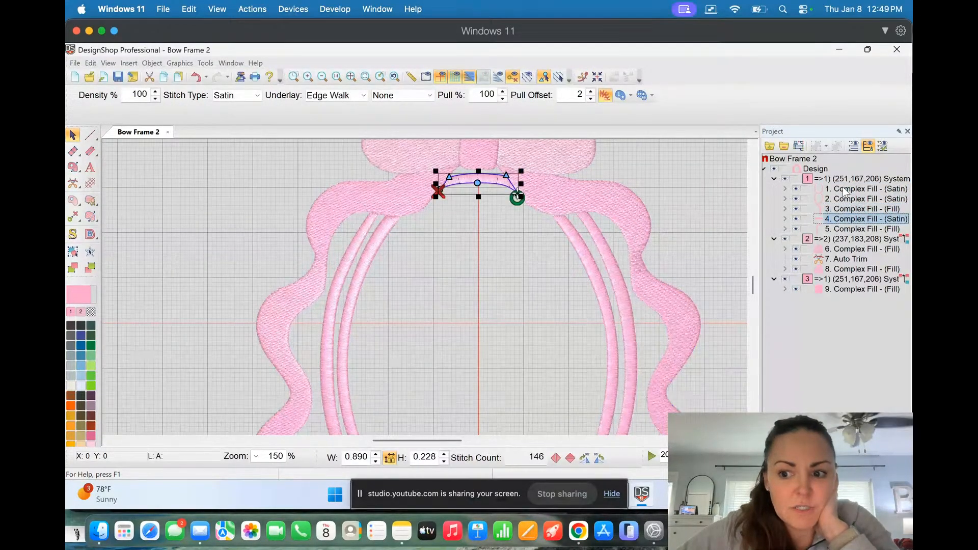
{"action": "key", "text": "Down"}
{"action": "key", "text": "Down"}
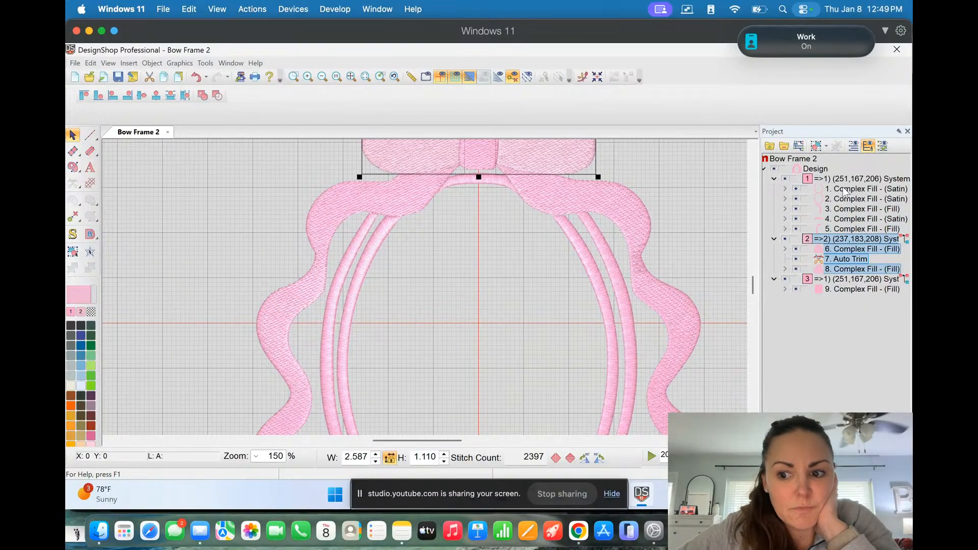
{"action": "key", "text": "Down"}
{"action": "key", "text": "Down"}
{"action": "key", "text": "Down"}
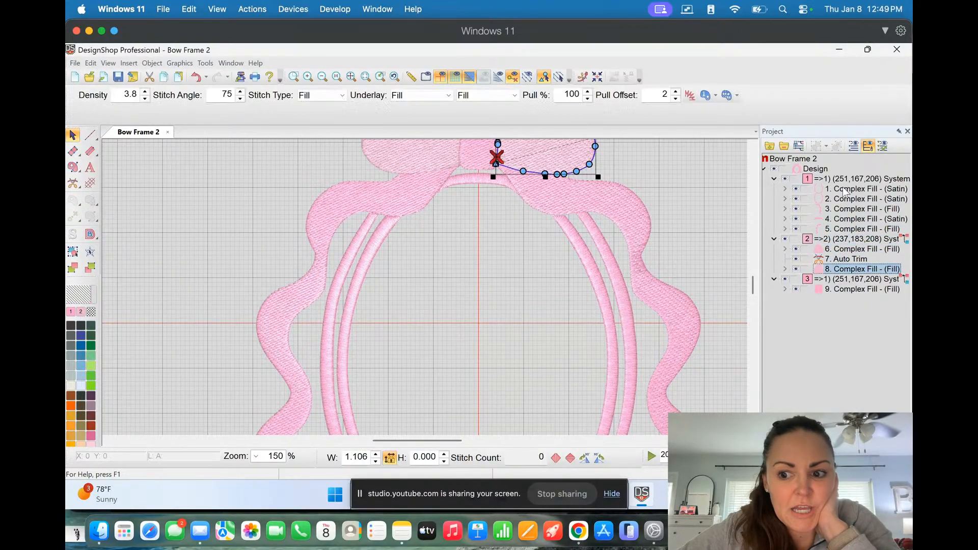
{"action": "key", "text": "Down"}
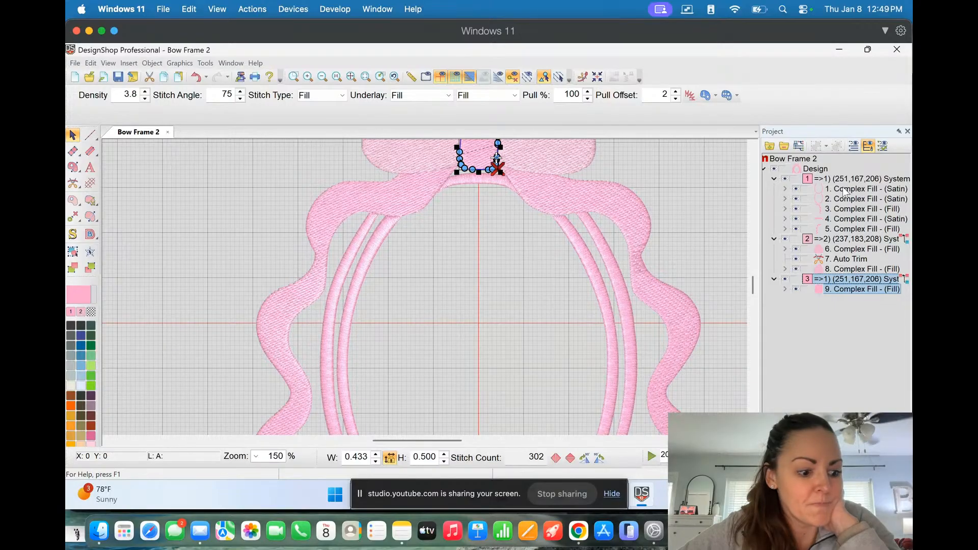
{"action": "scroll", "coordinate": [478, 320], "scroll_direction": "up", "scroll_amount": 3}
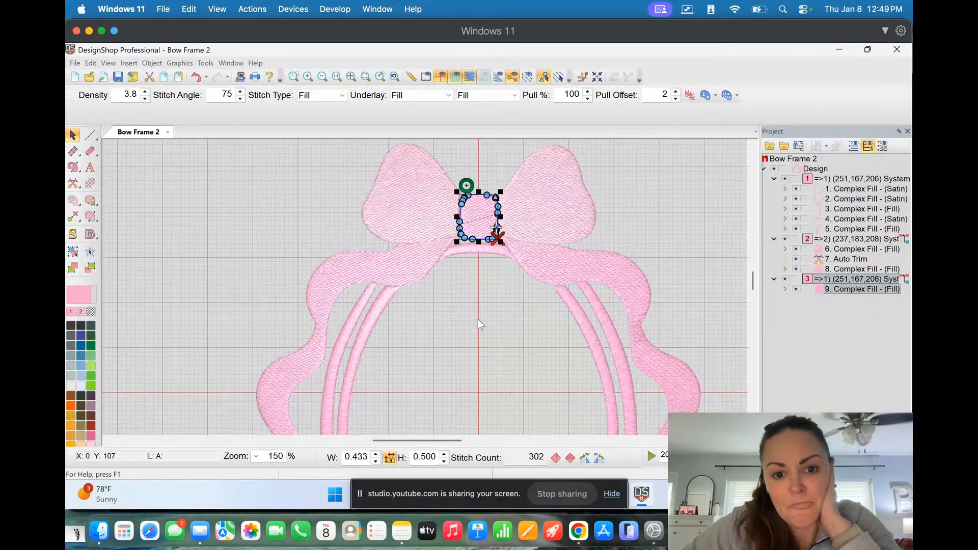
{"action": "scroll", "coordinate": [482, 328], "scroll_direction": "up", "scroll_amount": 2}
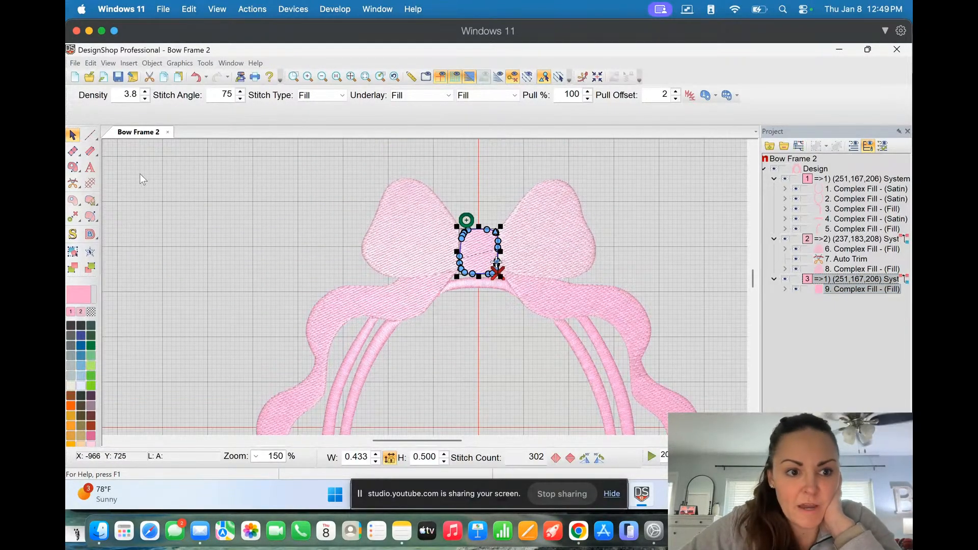
Examine individual elements on the canvas: the short satin arc under the bow, the satin ring columns, the right ribbon and the right bow loop.
{"action": "left_click", "coordinate": [678, 220]}
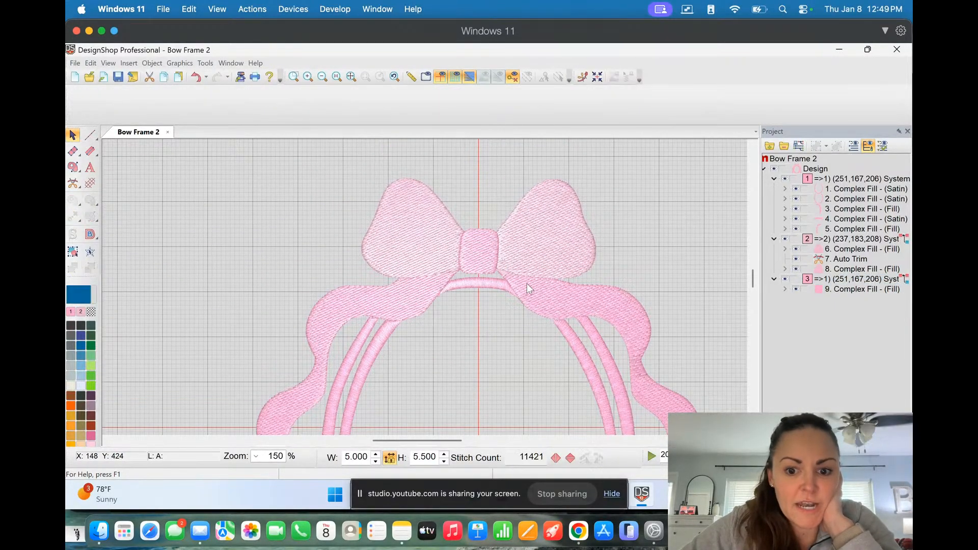
{"action": "left_click", "coordinate": [479, 290]}
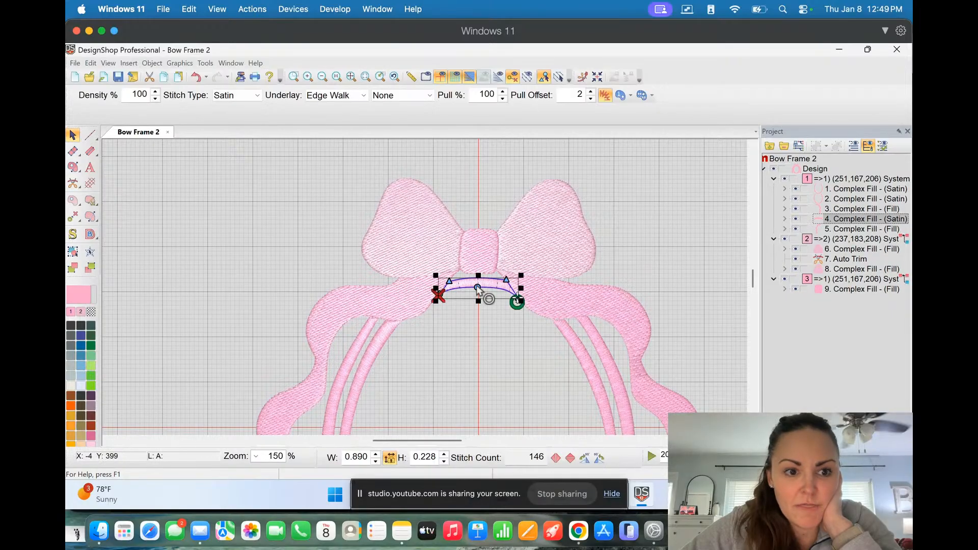
{"action": "left_click", "coordinate": [598, 385]}
{"action": "left_click", "coordinate": [631, 419]}
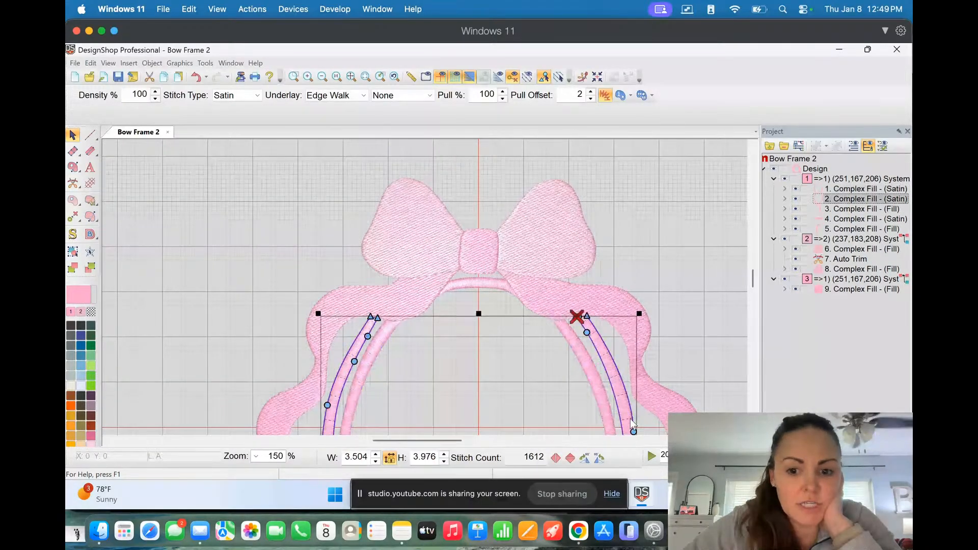
{"action": "left_click", "coordinate": [553, 295]}
{"action": "left_click", "coordinate": [555, 249]}
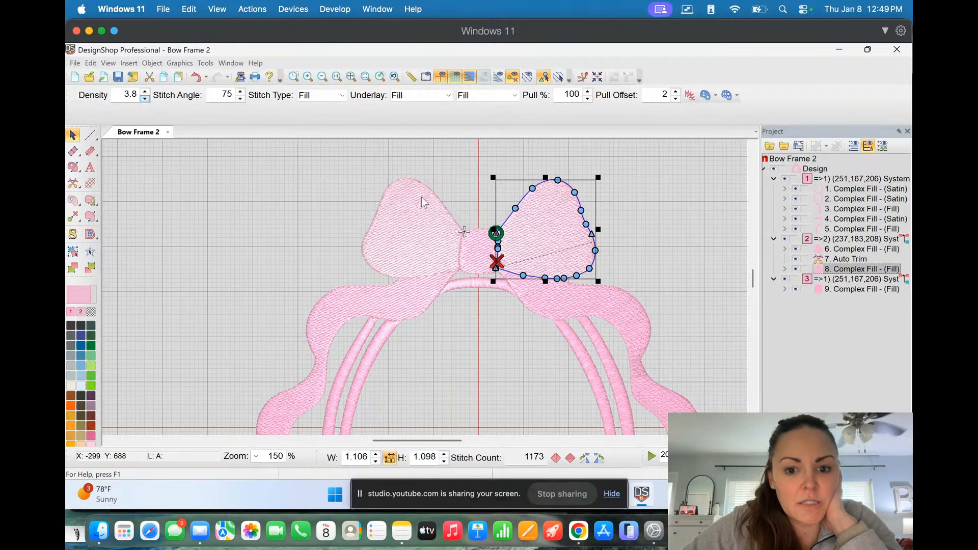
For the inner satin ring's top stitching, disable Auto, set the density to 85%, and set the fill threshold for long stitch lines to 0.
{"action": "left_click", "coordinate": [371, 363]}
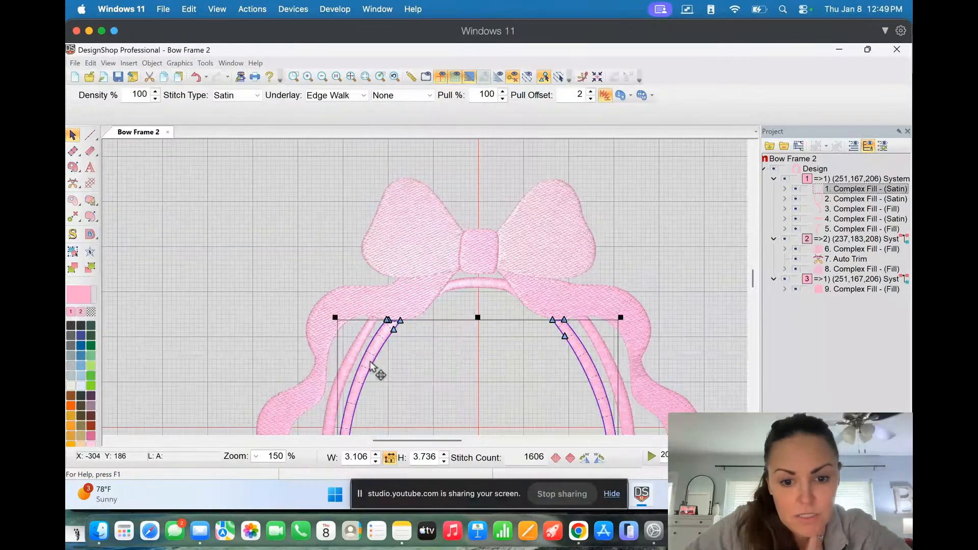
{"action": "double_click", "coordinate": [371, 363]}
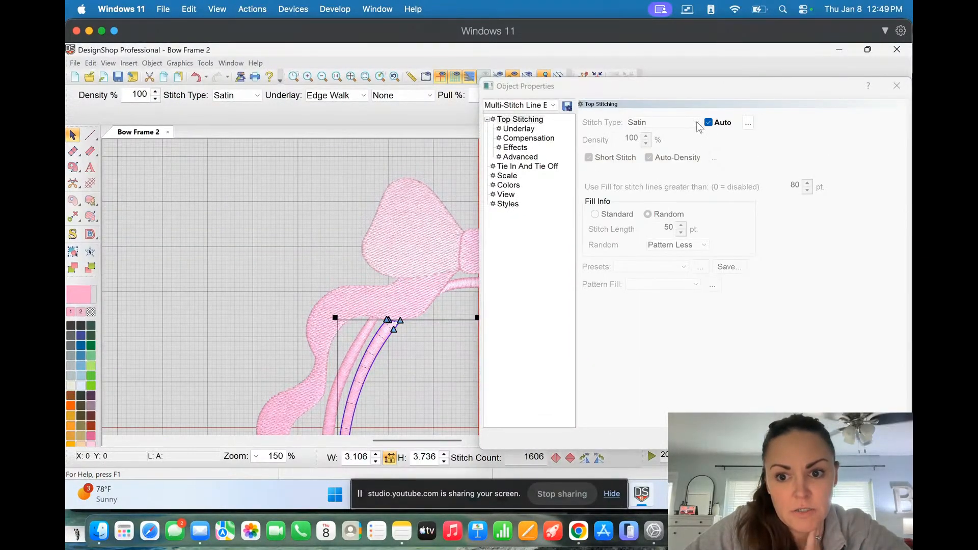
{"action": "left_click", "coordinate": [716, 125]}
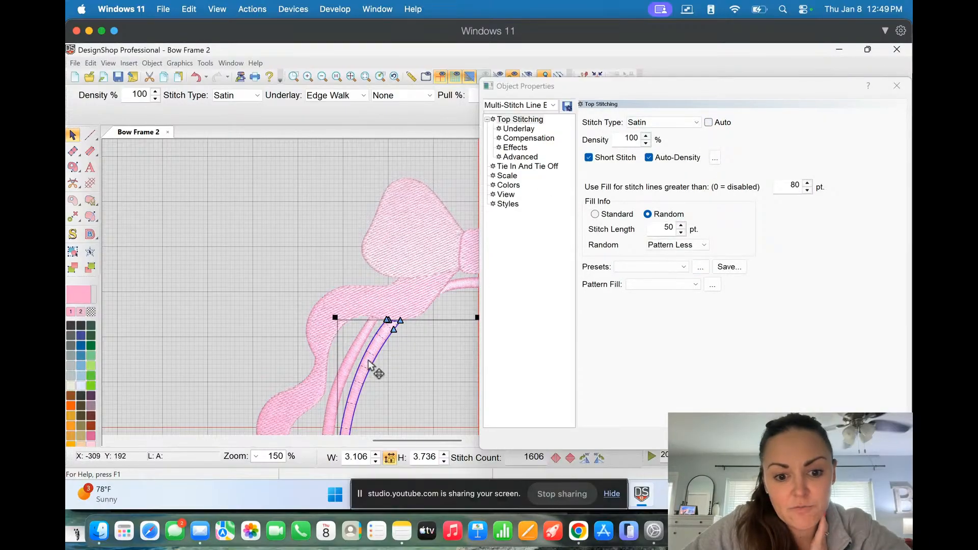
{"action": "double_click", "coordinate": [632, 138]}
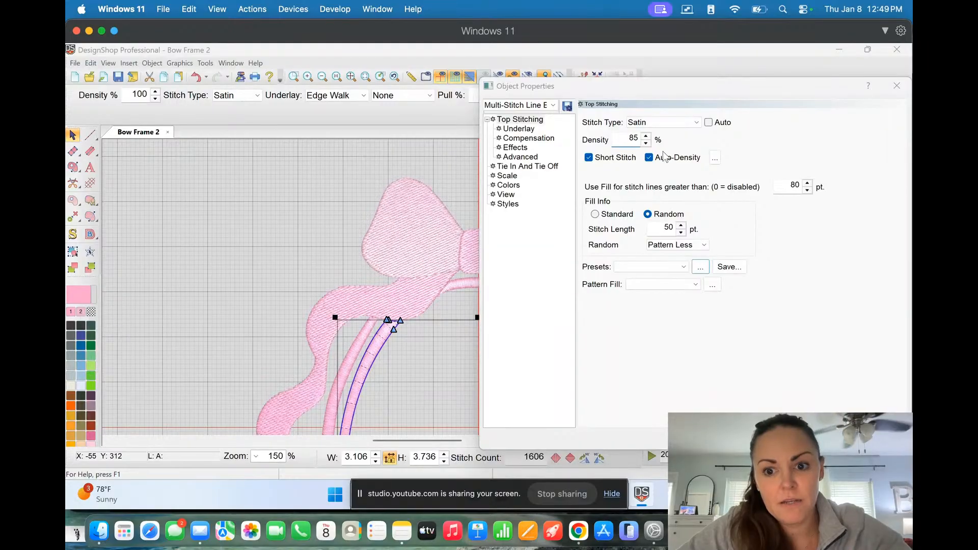
{"action": "left_click", "coordinate": [794, 184]}
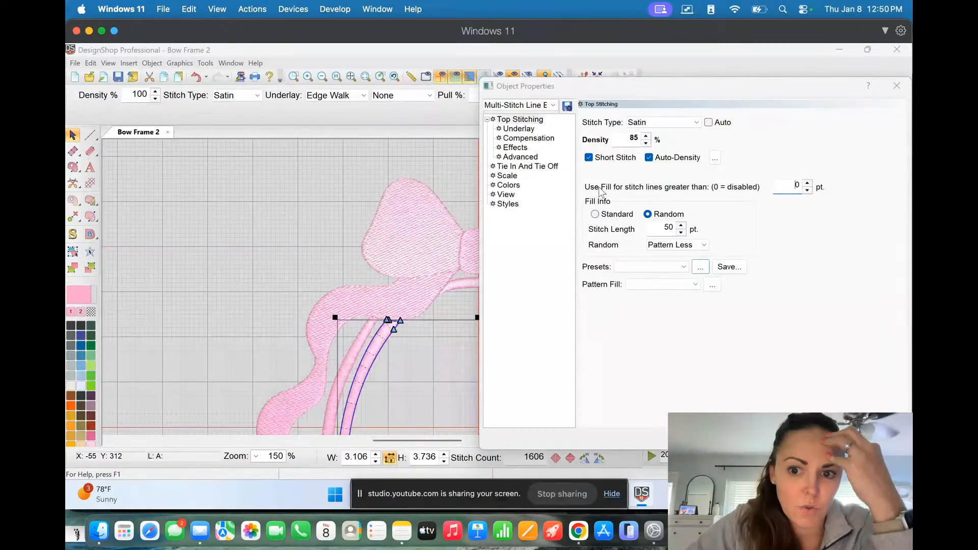
{"action": "left_click", "coordinate": [384, 396]}
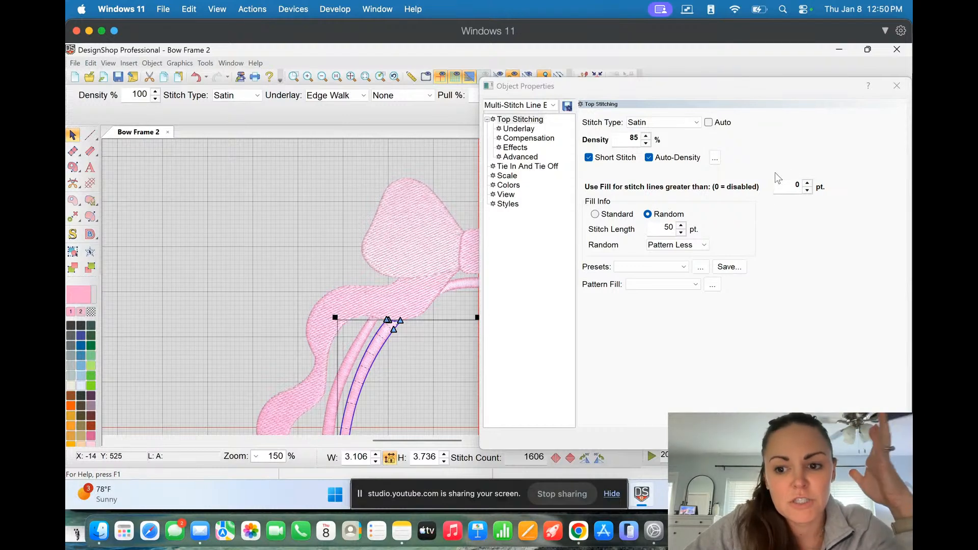
Check the inner ring's underlay, set its pull compensation to 100% and pull offset to 0 pt, and apply the properties.
{"action": "left_click", "coordinate": [518, 128]}
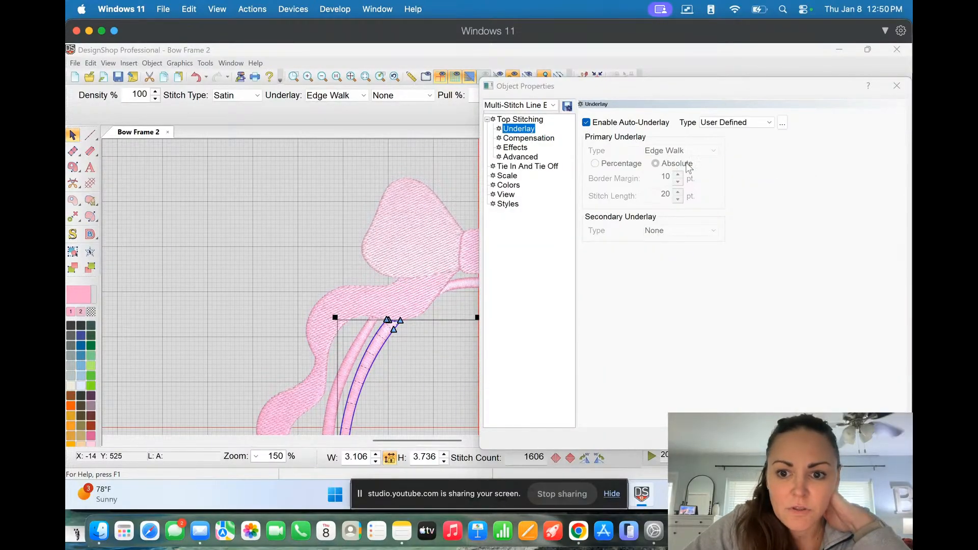
{"action": "left_click", "coordinate": [530, 138]}
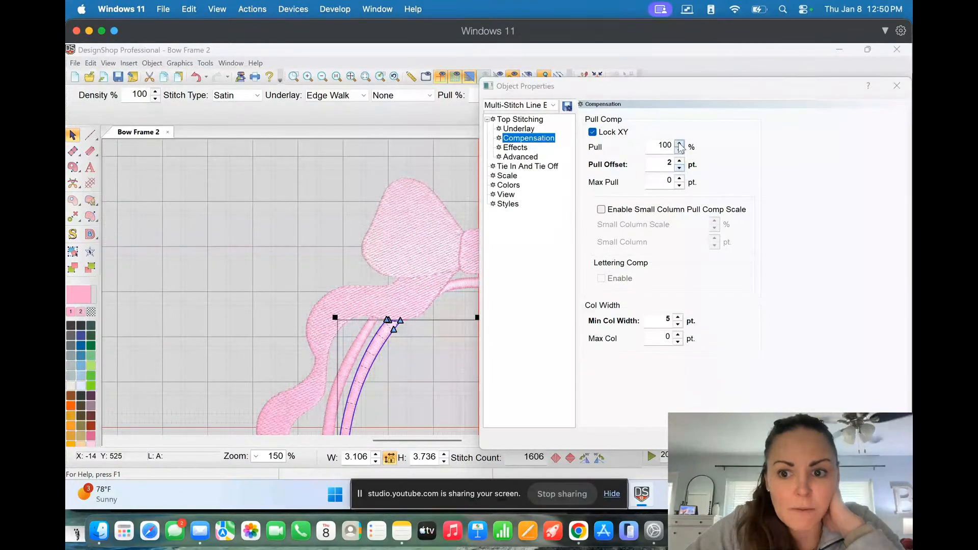
{"action": "left_click", "coordinate": [679, 143]}
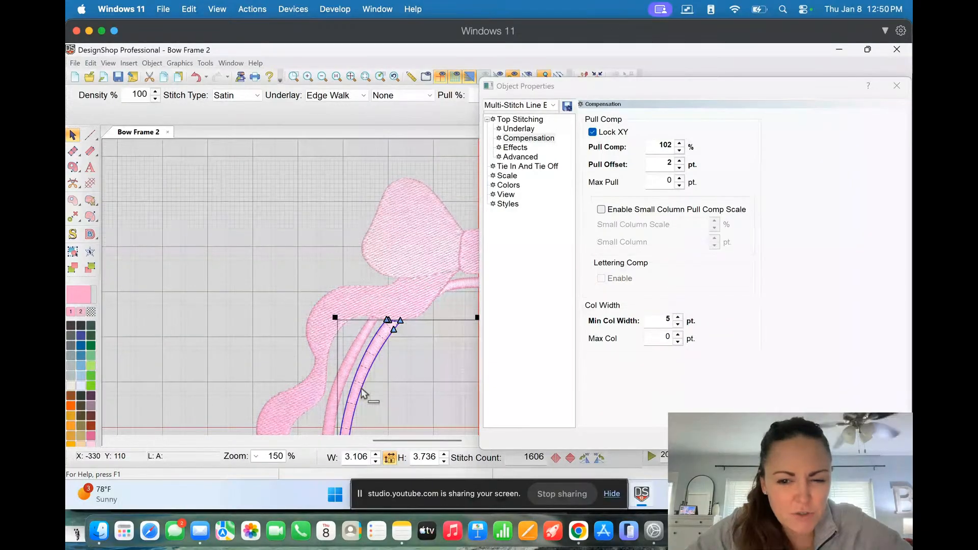
{"action": "left_click", "coordinate": [680, 151]}
{"action": "left_click", "coordinate": [680, 151]}
{"action": "left_click", "coordinate": [680, 168]}
{"action": "left_click", "coordinate": [680, 168]}
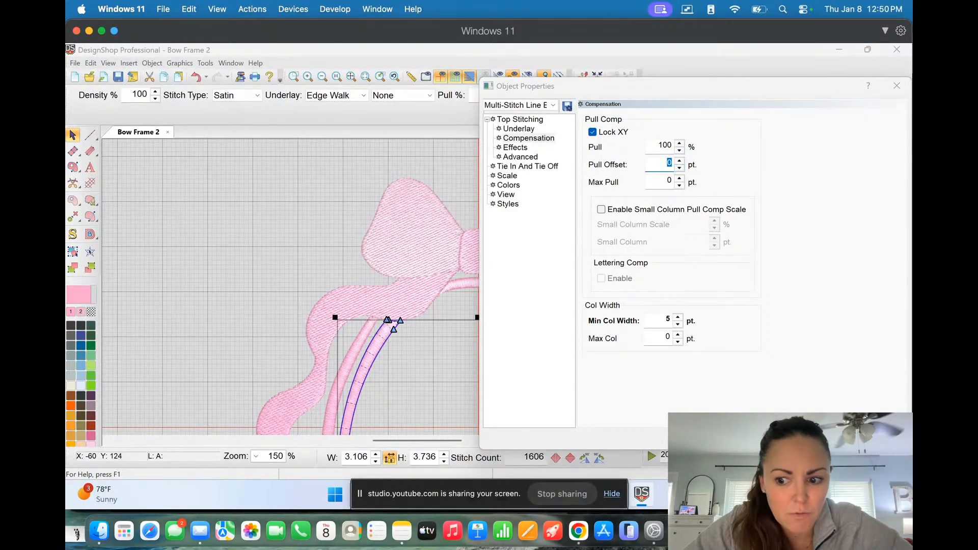
{"action": "left_click", "coordinate": [879, 439]}
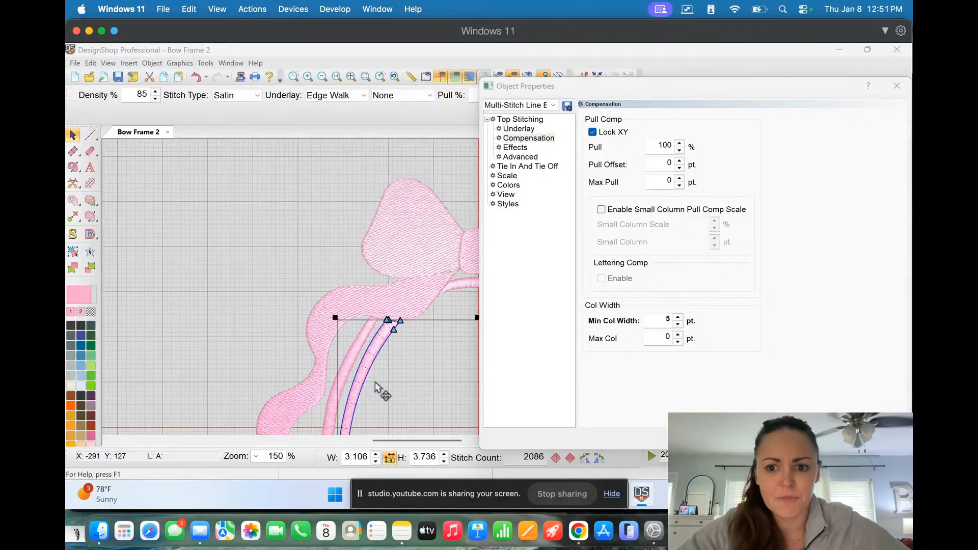
Set the inner satin ring's pull compensation to 105% and its pull offset to 2 pt, and apply the values.
{"action": "left_click", "coordinate": [679, 143]}
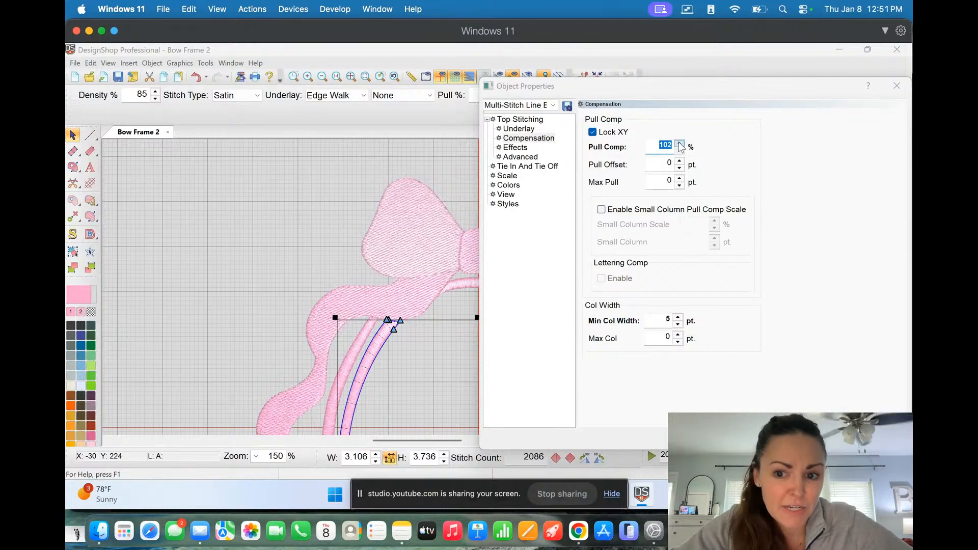
{"action": "left_click", "coordinate": [680, 144]}
{"action": "left_click", "coordinate": [680, 144]}
{"action": "left_click", "coordinate": [680, 161]}
{"action": "left_click", "coordinate": [680, 161]}
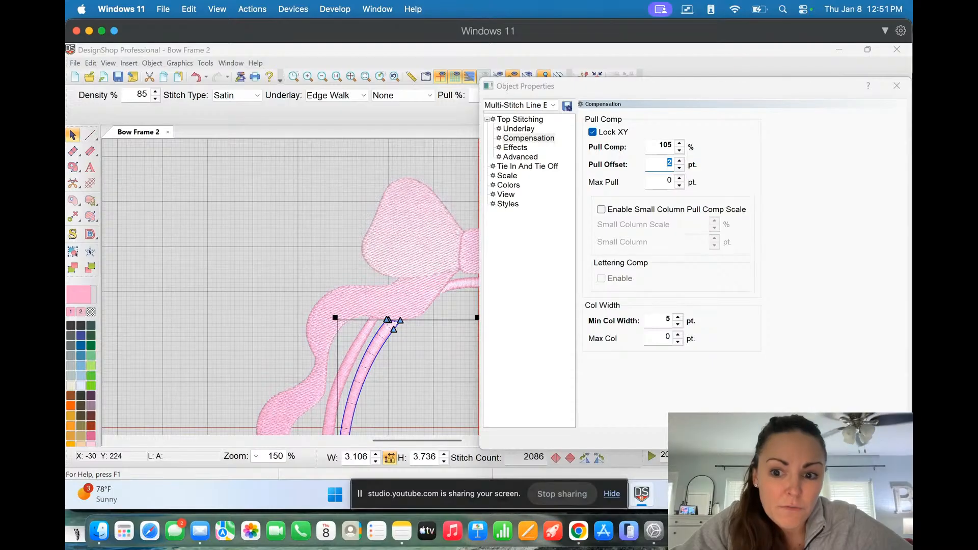
{"action": "key", "text": "Return"}
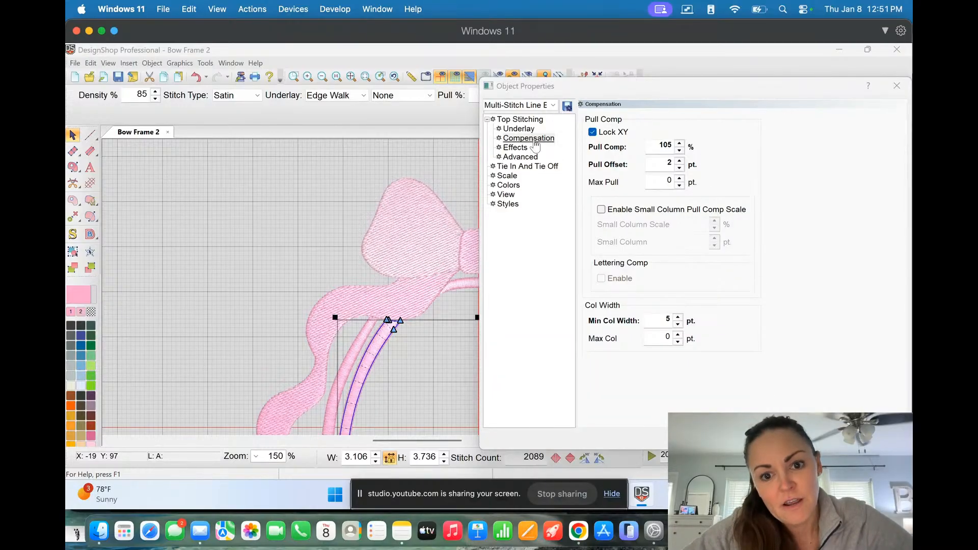
Look through the inner ring's Effects, Advanced, Underlay and Top Stitching properties, and close the object properties.
{"action": "left_click", "coordinate": [512, 147]}
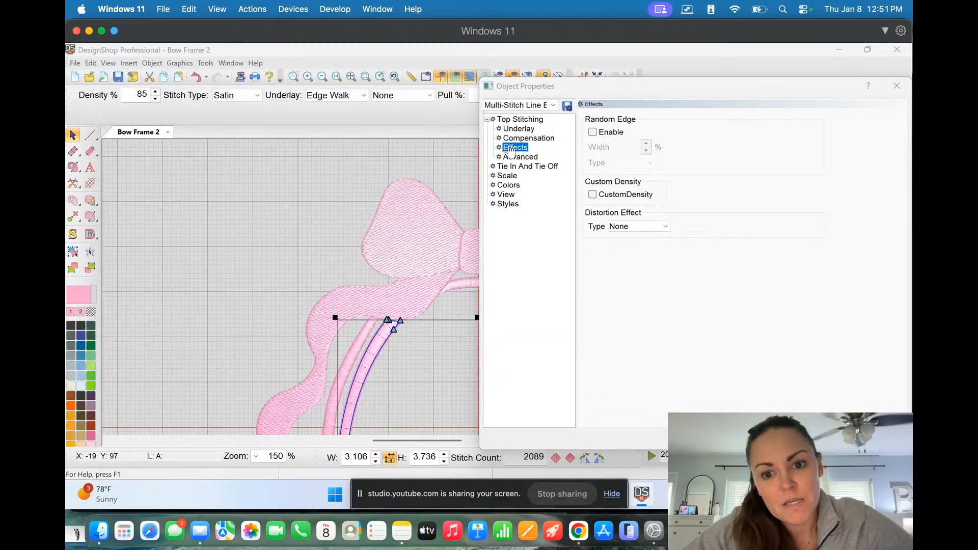
{"action": "left_click", "coordinate": [516, 158]}
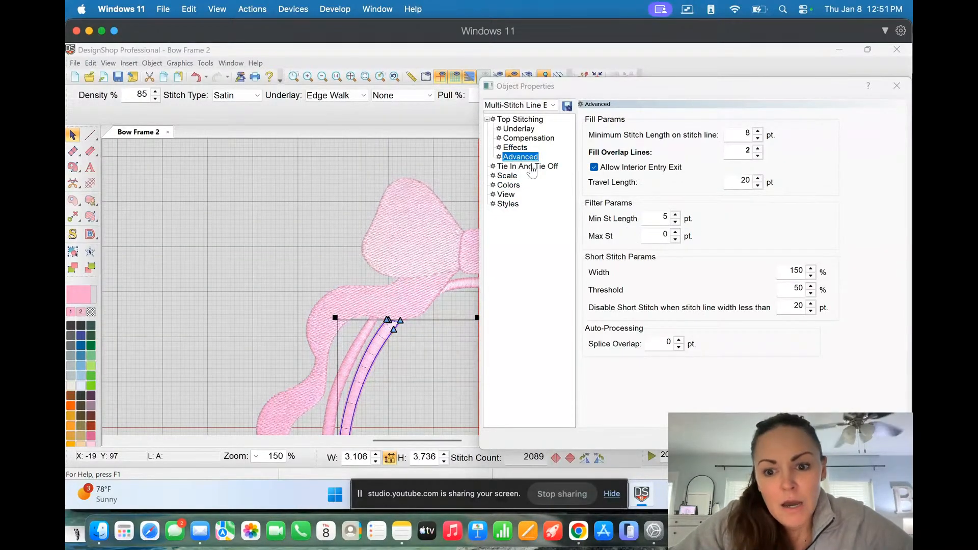
{"action": "left_click", "coordinate": [533, 129]}
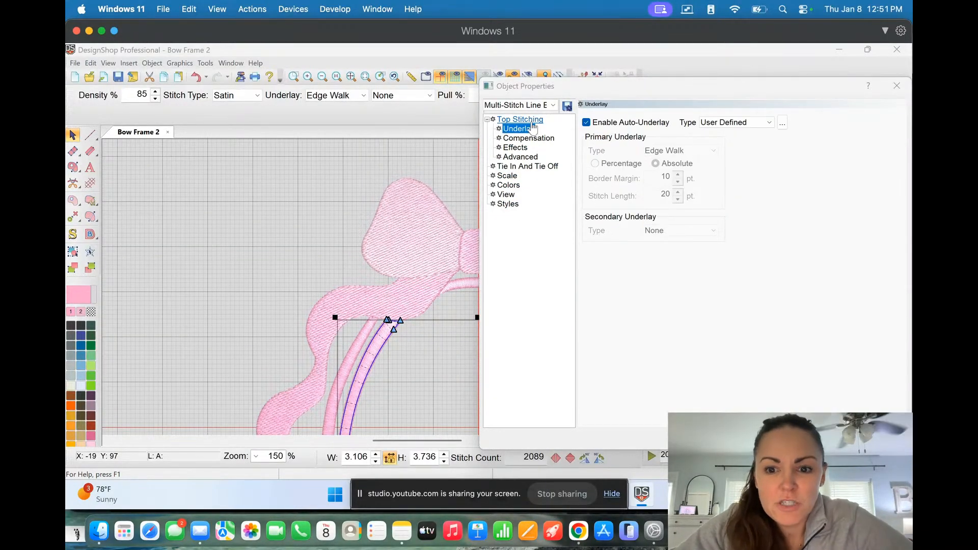
{"action": "left_click", "coordinate": [530, 120]}
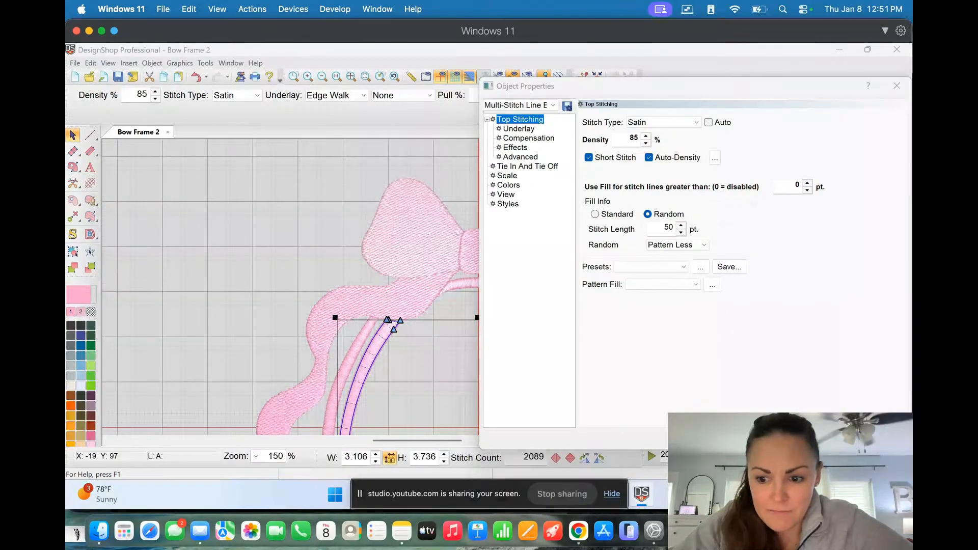
{"action": "left_click", "coordinate": [788, 438]}
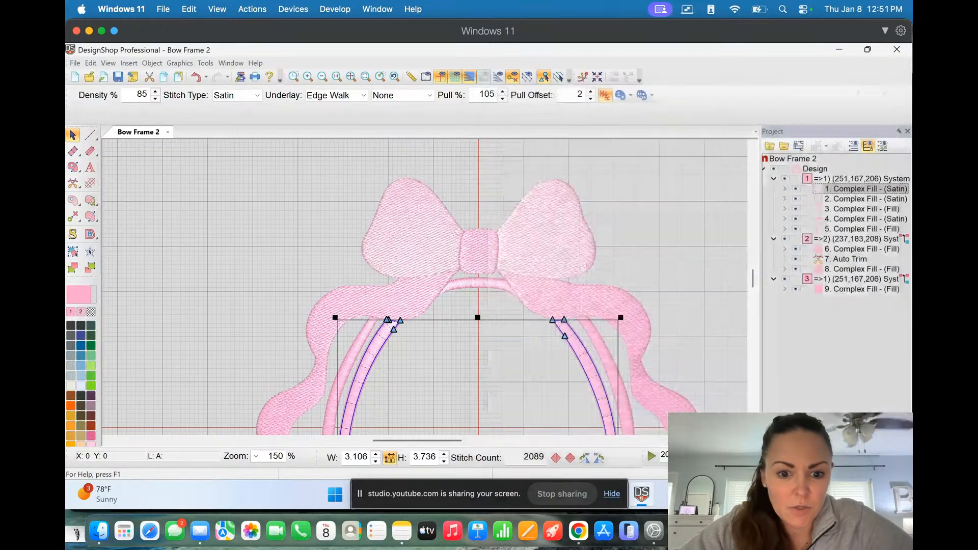
Draw a closed four-sided Walk Stitch outline, about 0.73 wide and 0.56 high, in the empty area beside the left bow loop.
{"action": "left_click", "coordinate": [91, 135]}
{"action": "left_click", "coordinate": [249, 189]}
{"action": "left_click", "coordinate": [233, 204]}
{"action": "left_click", "coordinate": [263, 238]}
{"action": "left_click", "coordinate": [299, 208]}
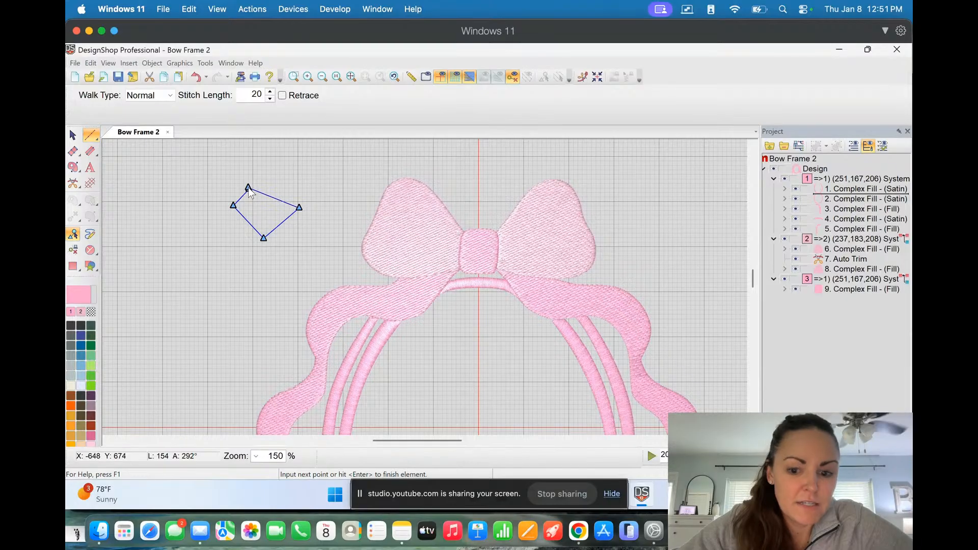
{"action": "left_click", "coordinate": [248, 187]}
{"action": "key", "text": "Return"}
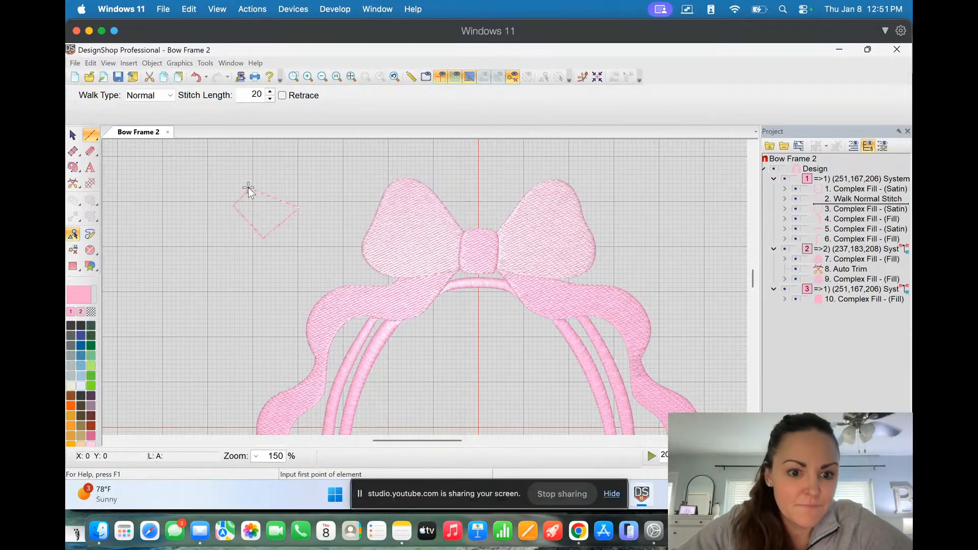
Delete the four-sided walk stitch element from the project tree.
{"action": "left_click", "coordinate": [73, 135]}
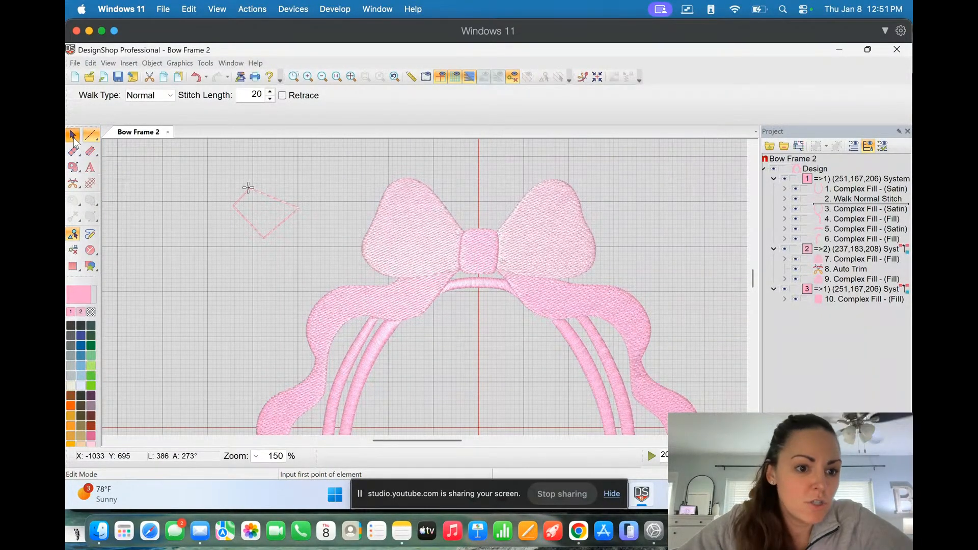
{"action": "right_click", "coordinate": [870, 204]}
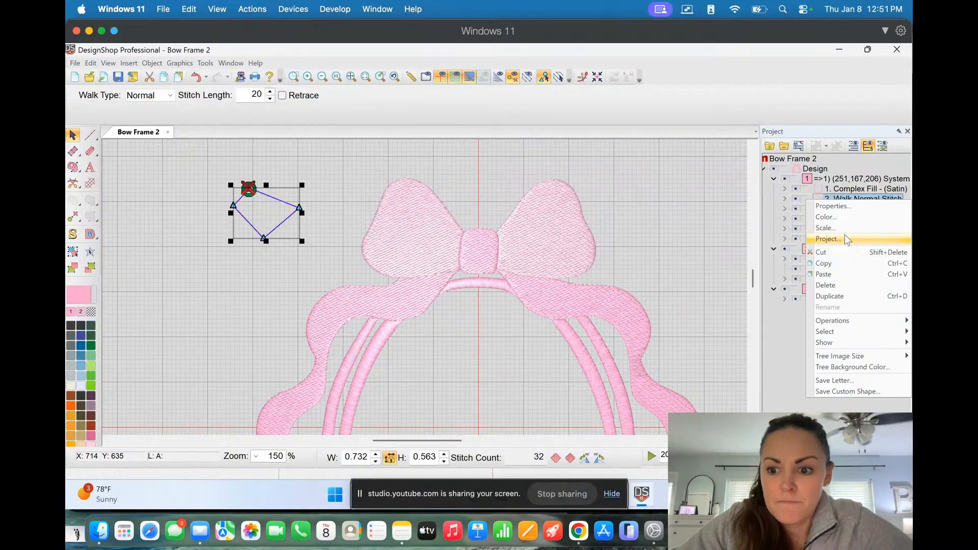
{"action": "left_click", "coordinate": [848, 274]}
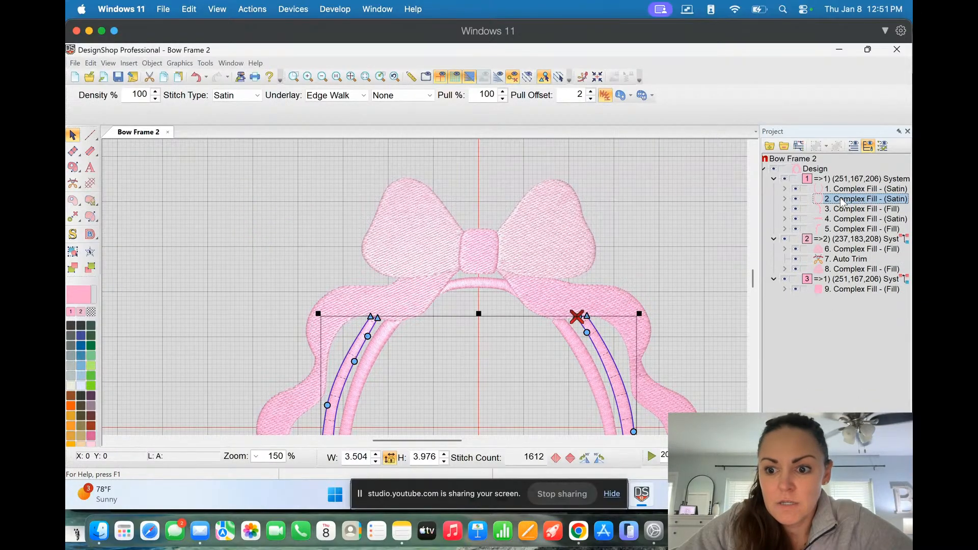
Recolor the bow's centre knot with the green 1850 Fluorescent thread.
{"action": "left_click", "coordinate": [846, 209]}
{"action": "left_click", "coordinate": [237, 258]}
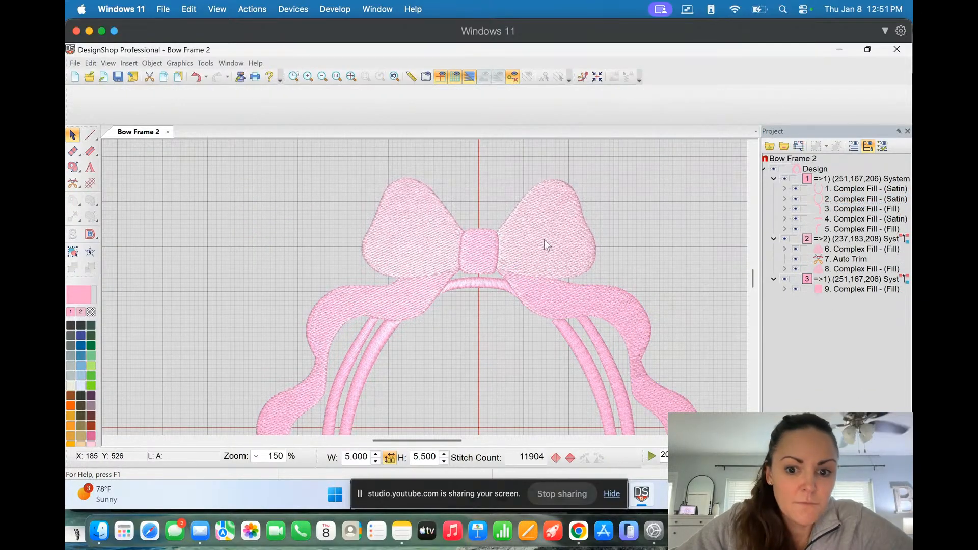
{"action": "left_click", "coordinate": [492, 253]}
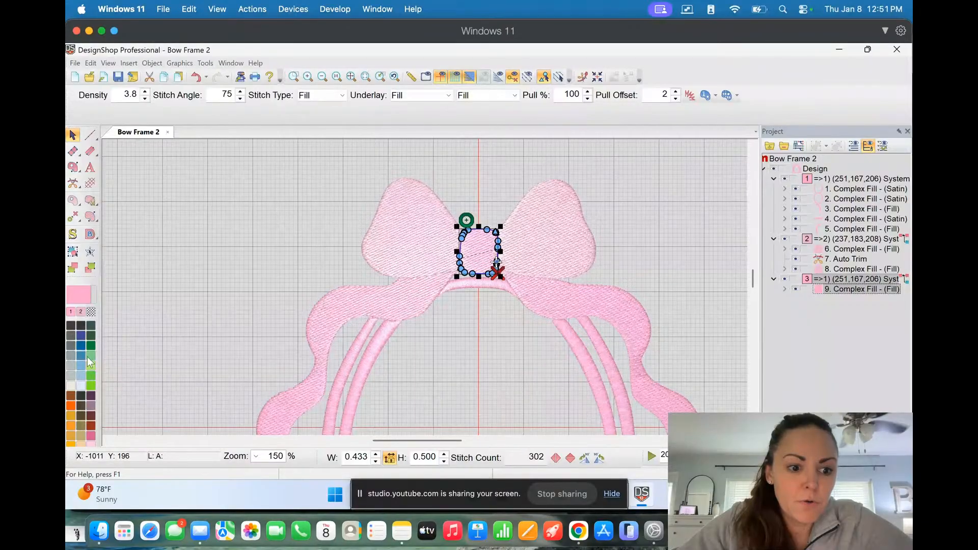
{"action": "left_click", "coordinate": [91, 386]}
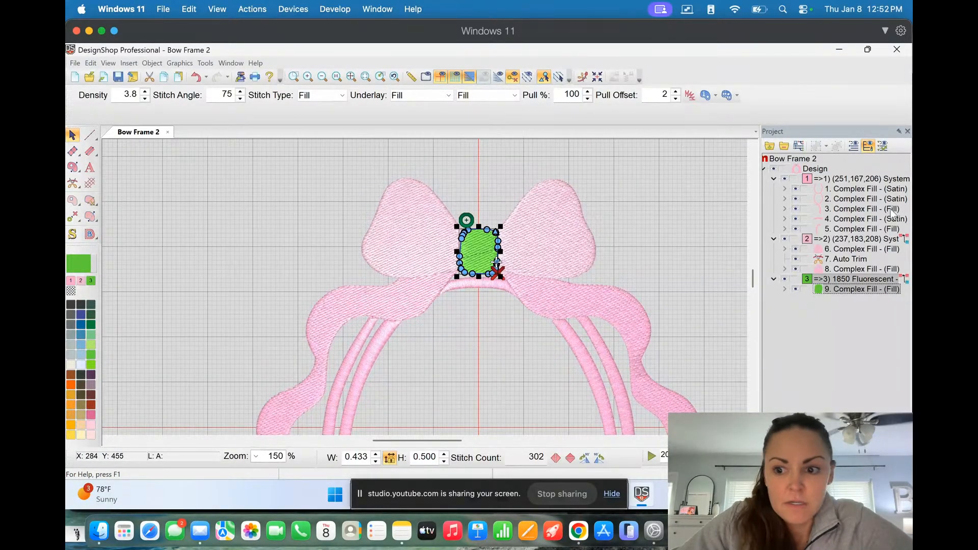
Change the first colour block, containing the ribbons and frame rings, to thread 1990 Pink Rose from the Madeira Poly Neon chart.
{"action": "left_click", "coordinate": [833, 178]}
{"action": "double_click", "coordinate": [832, 178]}
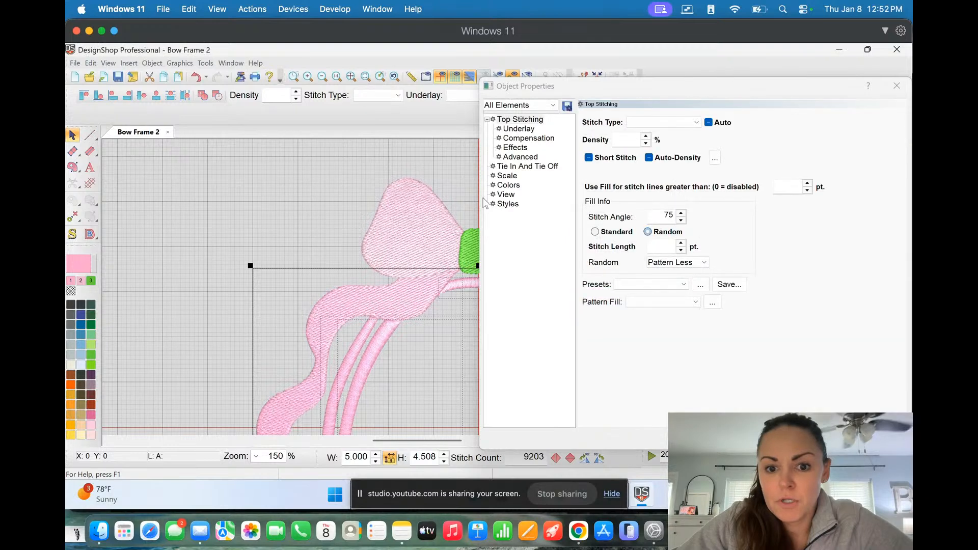
{"action": "left_click", "coordinate": [506, 177]}
{"action": "left_click", "coordinate": [508, 185]}
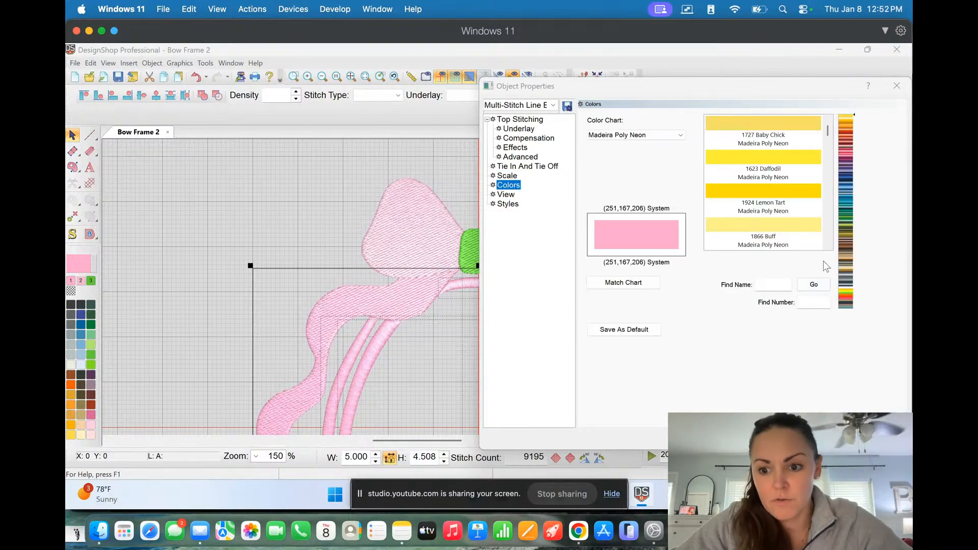
{"action": "left_click", "coordinate": [806, 301]}
{"action": "type", "text": "1990"}
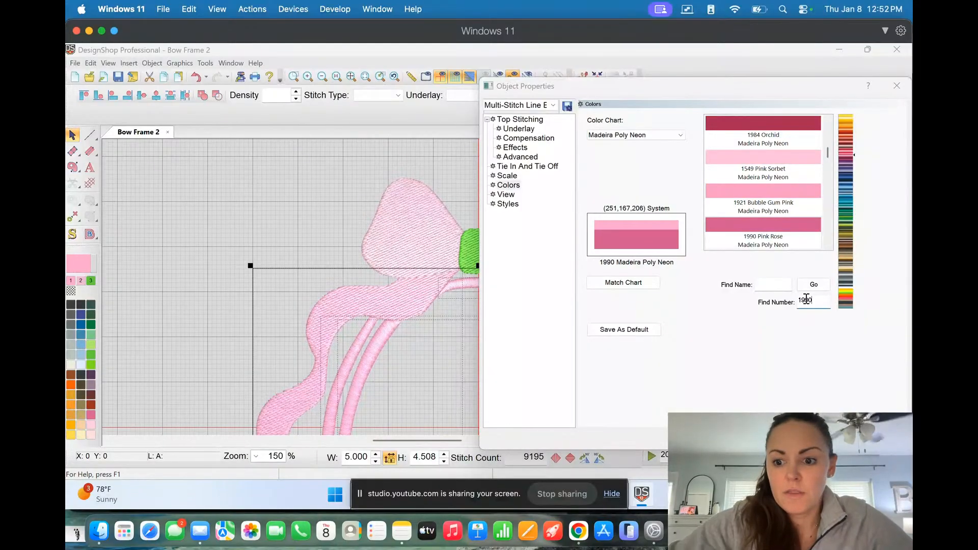
{"action": "left_click", "coordinate": [798, 229]}
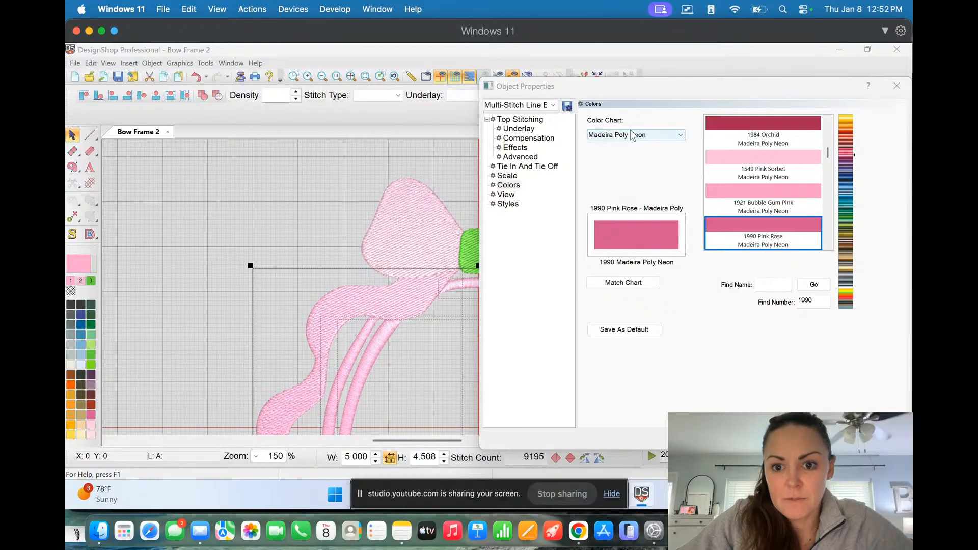
{"action": "left_click", "coordinate": [878, 439]}
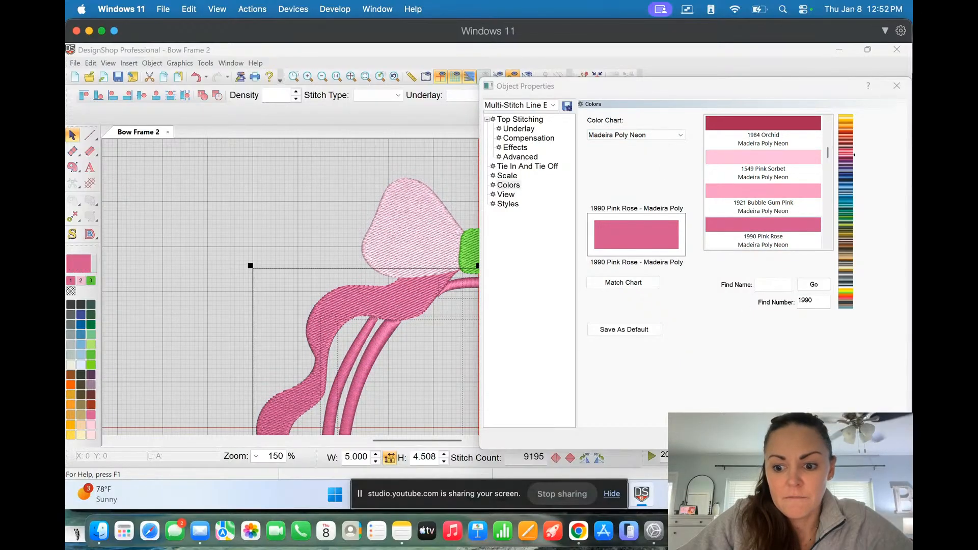
{"action": "left_click", "coordinate": [785, 439]}
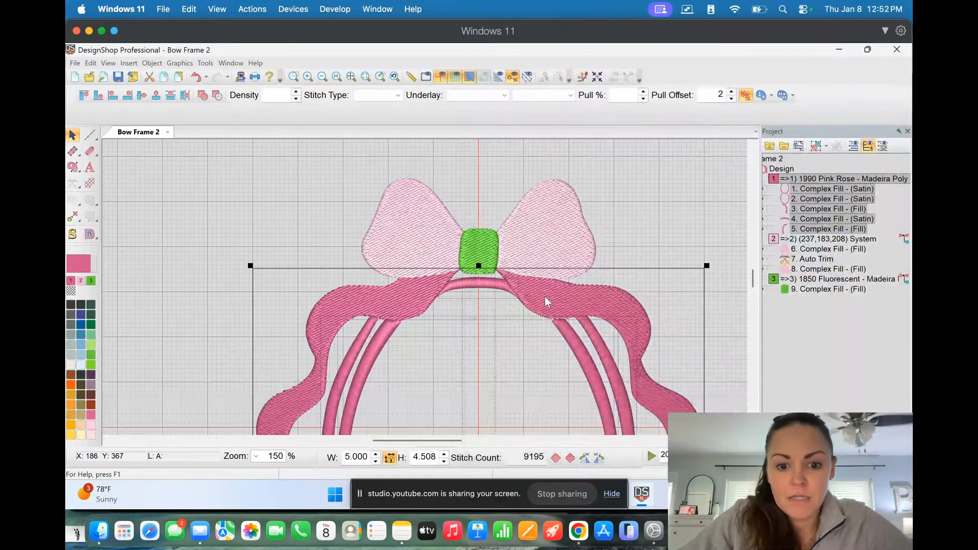
Recolor both bow loops and the centre knot with the design's 1990 Pink Rose thread, and clear the selection.
{"action": "left_click", "coordinate": [82, 282]}
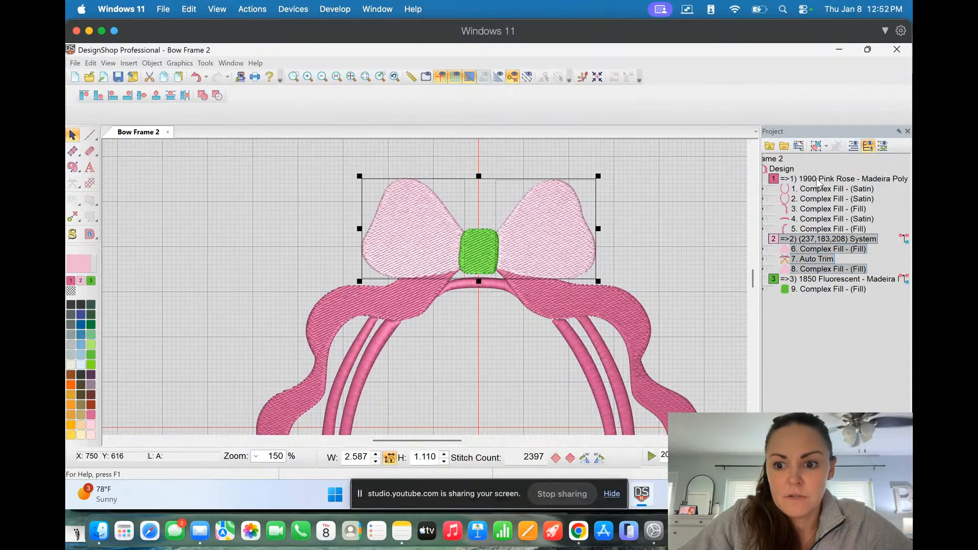
{"action": "left_click", "coordinate": [71, 281]}
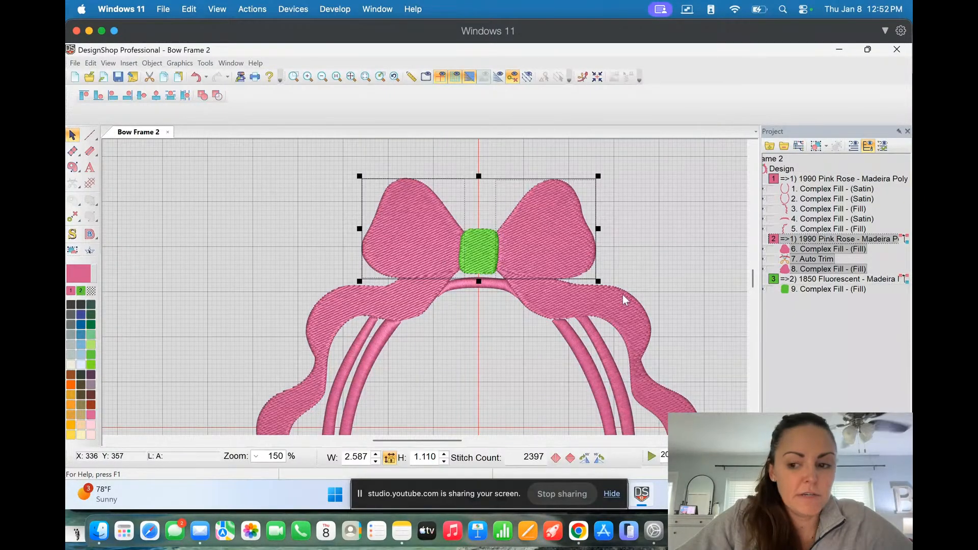
{"action": "left_click", "coordinate": [832, 289]}
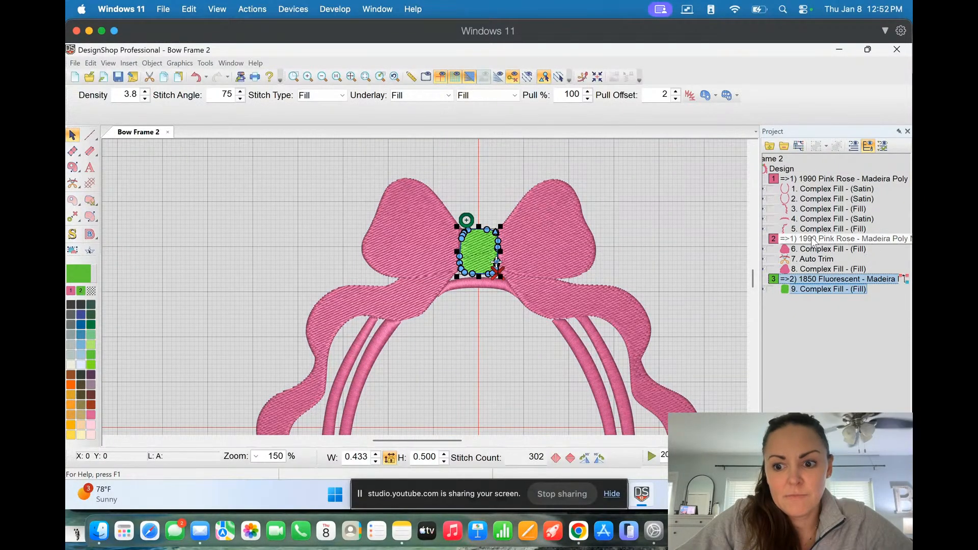
{"action": "left_click", "coordinate": [71, 292]}
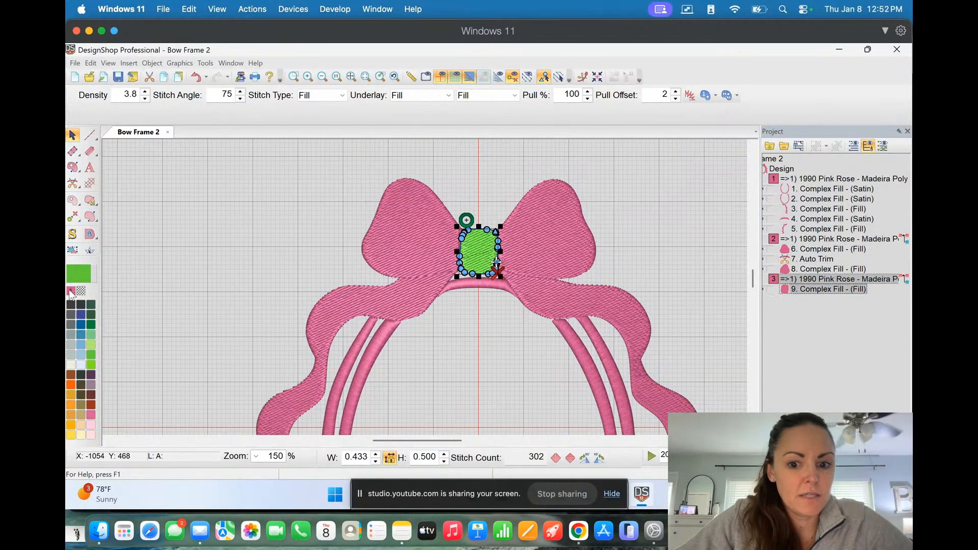
{"action": "left_click", "coordinate": [652, 236]}
Compare the frame design with the 3D stitch display switched off and on again.
{"action": "left_click", "coordinate": [323, 76]}
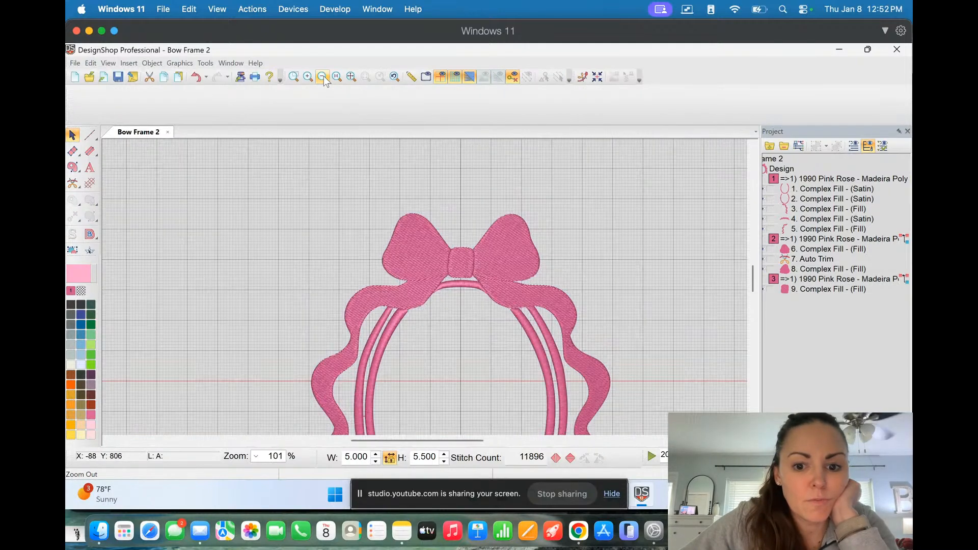
{"action": "left_click", "coordinate": [323, 76]}
{"action": "left_click", "coordinate": [323, 76]}
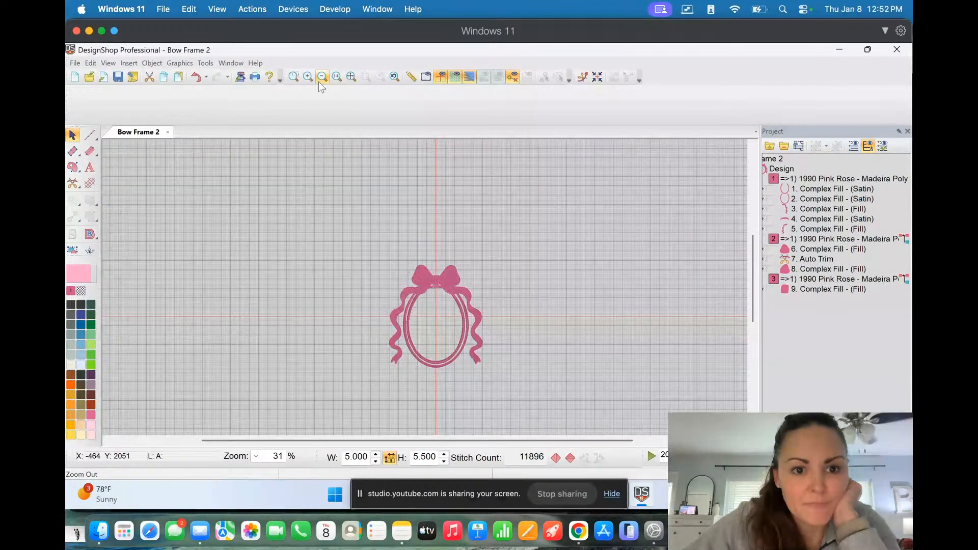
{"action": "left_click", "coordinate": [308, 76]}
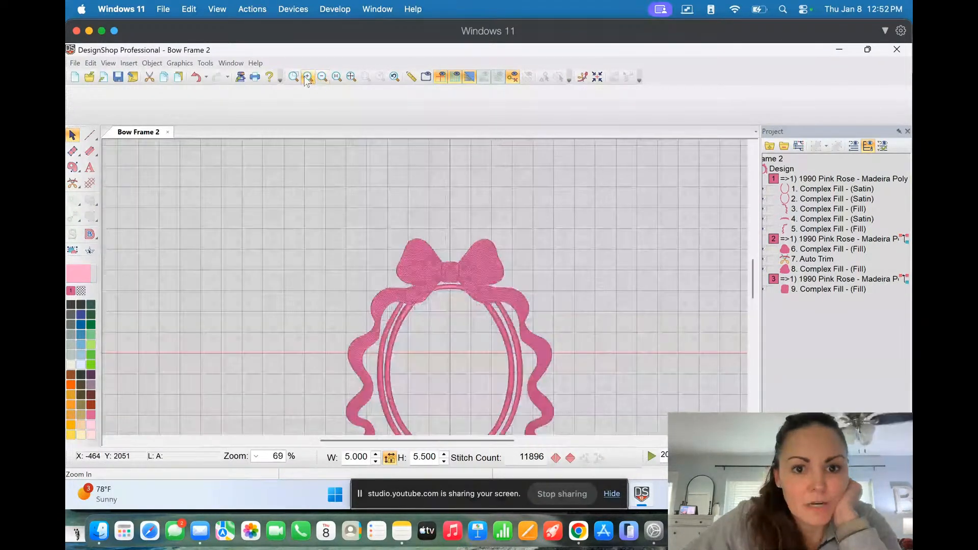
{"action": "left_click", "coordinate": [464, 80]}
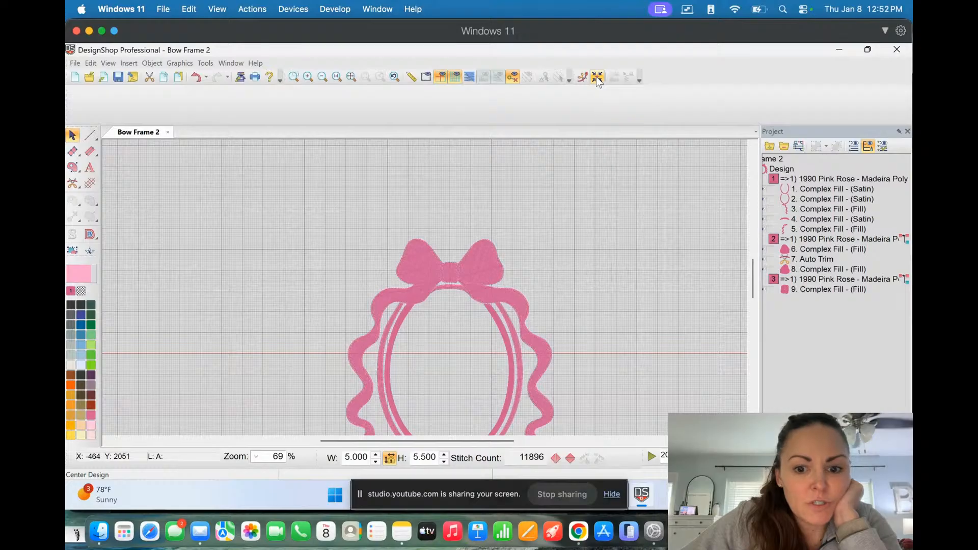
{"action": "left_click", "coordinate": [465, 79]}
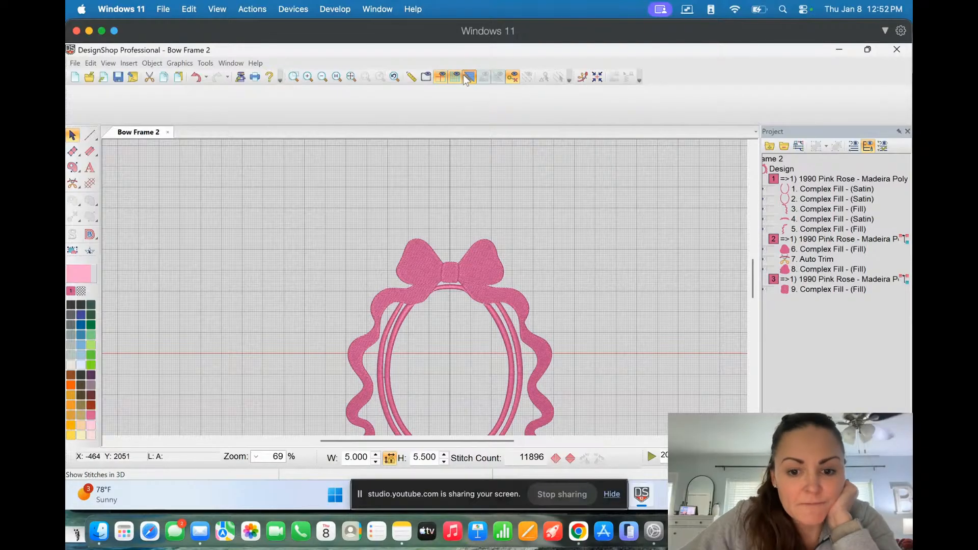
Open the hoop setup and look through the hoops offered for the Arc - Melco EMT16 / EMT16 PLUS/EMT16X machine.
{"action": "left_click", "coordinate": [134, 65]}
{"action": "mouse_move", "coordinate": [151, 67]}
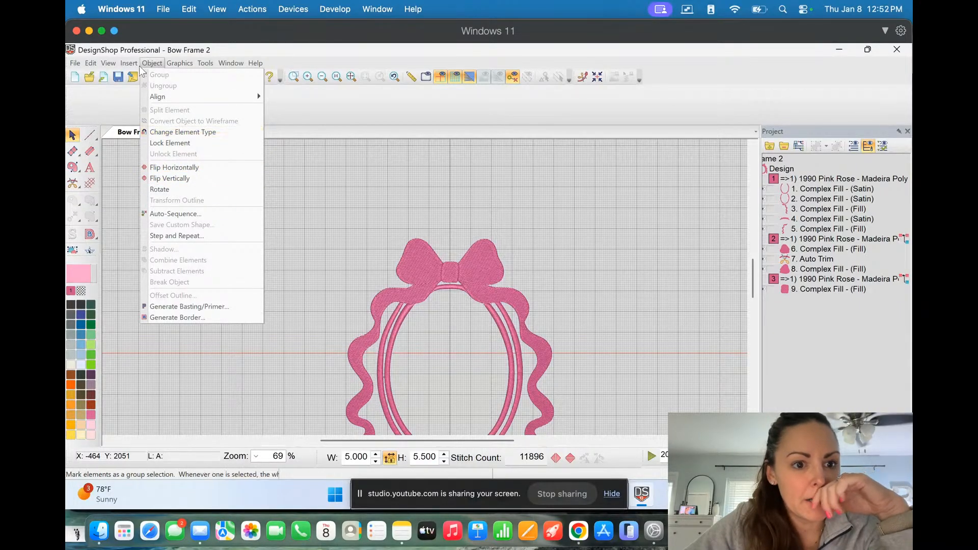
{"action": "mouse_move", "coordinate": [205, 63]}
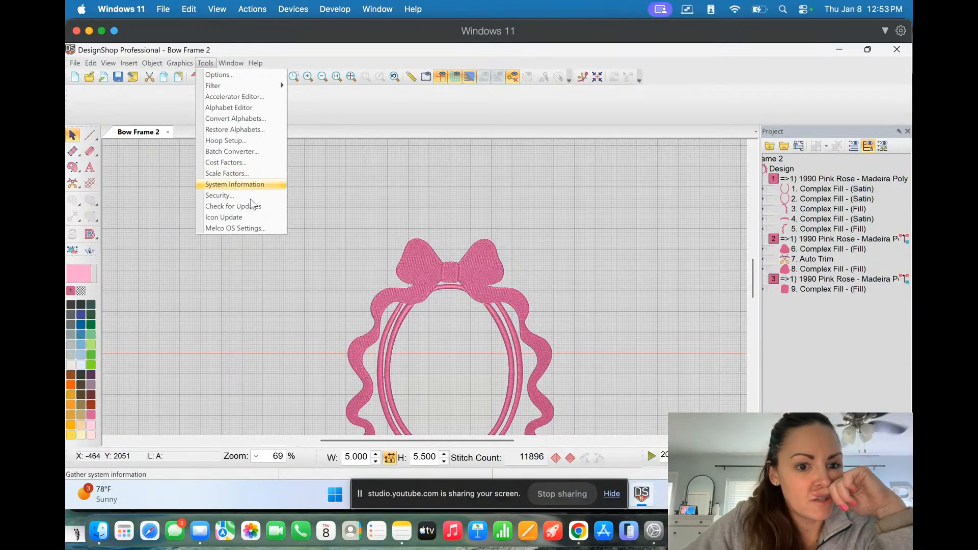
{"action": "left_click", "coordinate": [229, 142]}
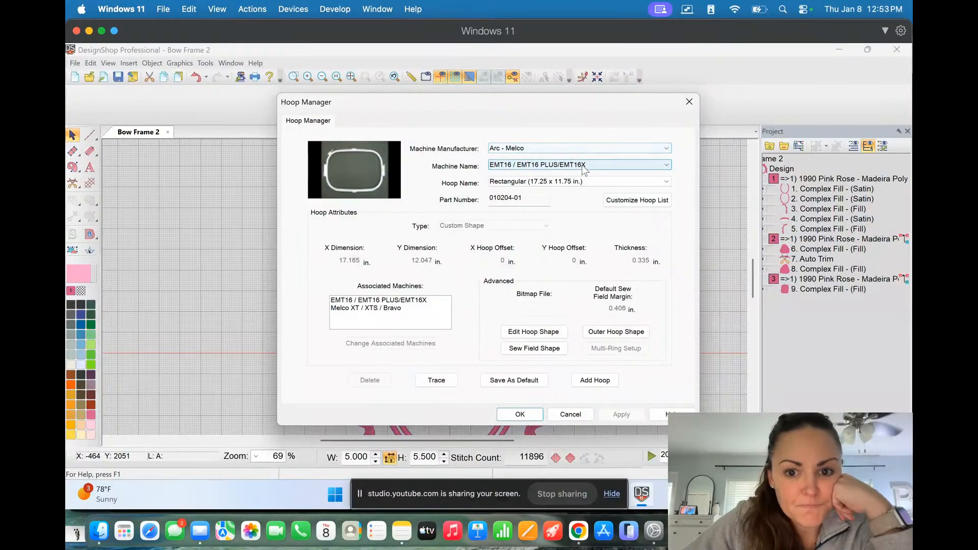
{"action": "left_click", "coordinate": [584, 167]}
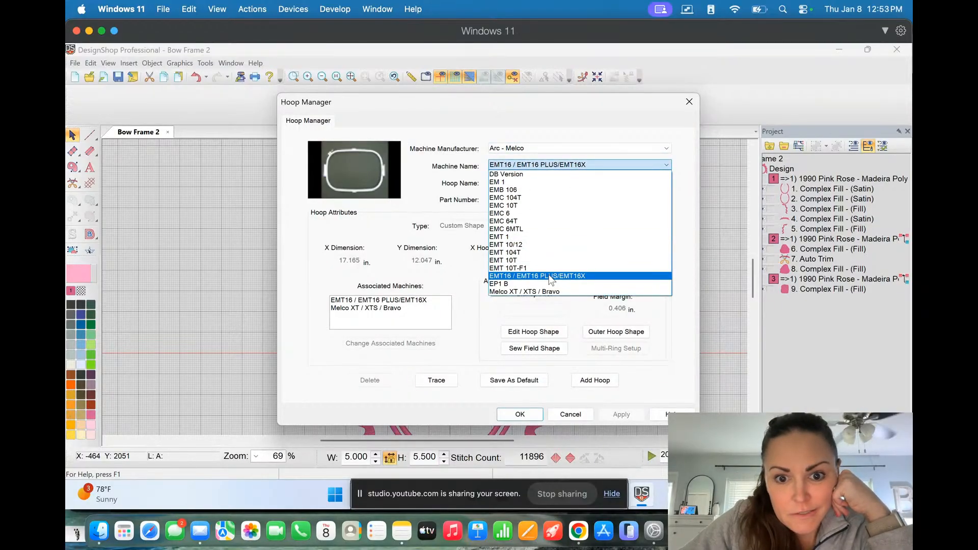
{"action": "left_click", "coordinate": [550, 276]}
{"action": "left_click", "coordinate": [567, 182]}
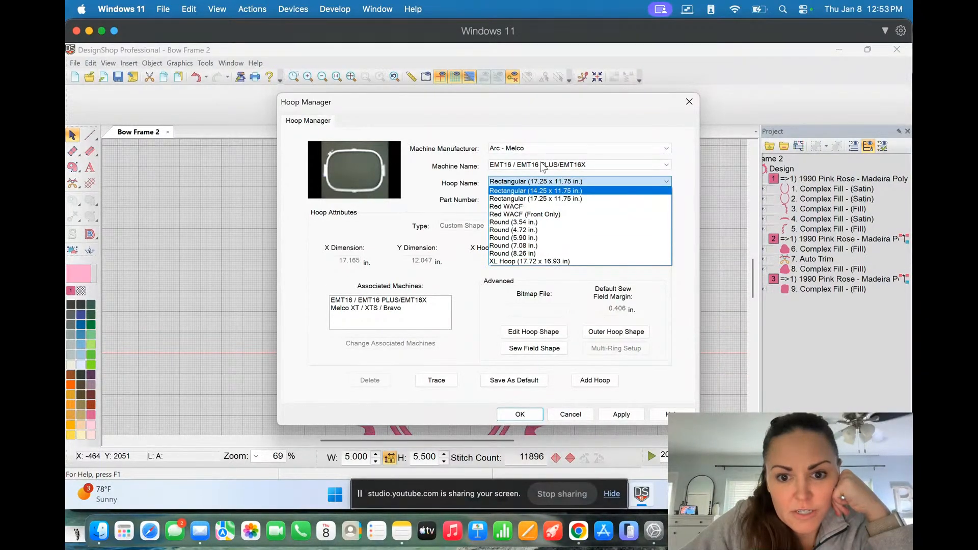
{"action": "left_click", "coordinate": [538, 146]}
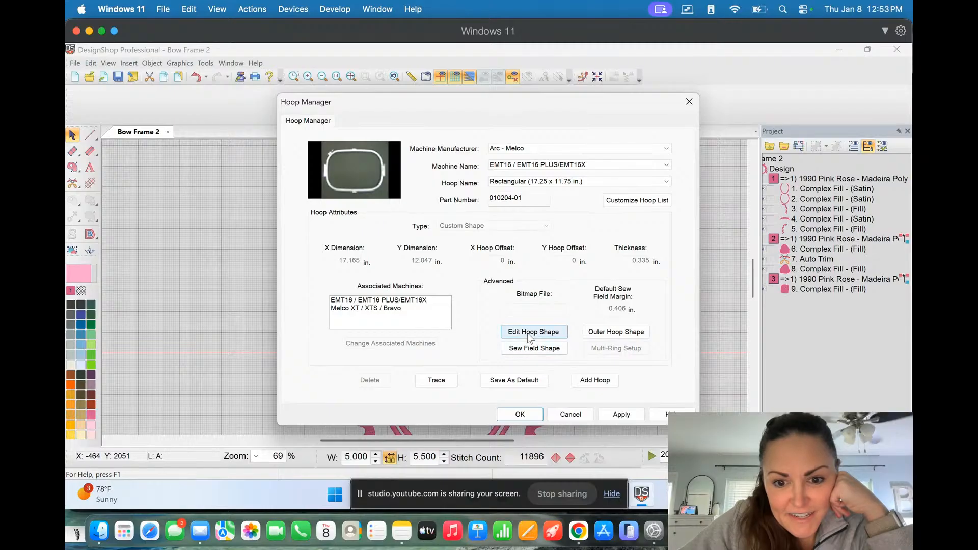
Switch the Arc - Melco machine to Melco XT / XTS / Bravo and check its hoop choices.
{"action": "left_click", "coordinate": [539, 168]}
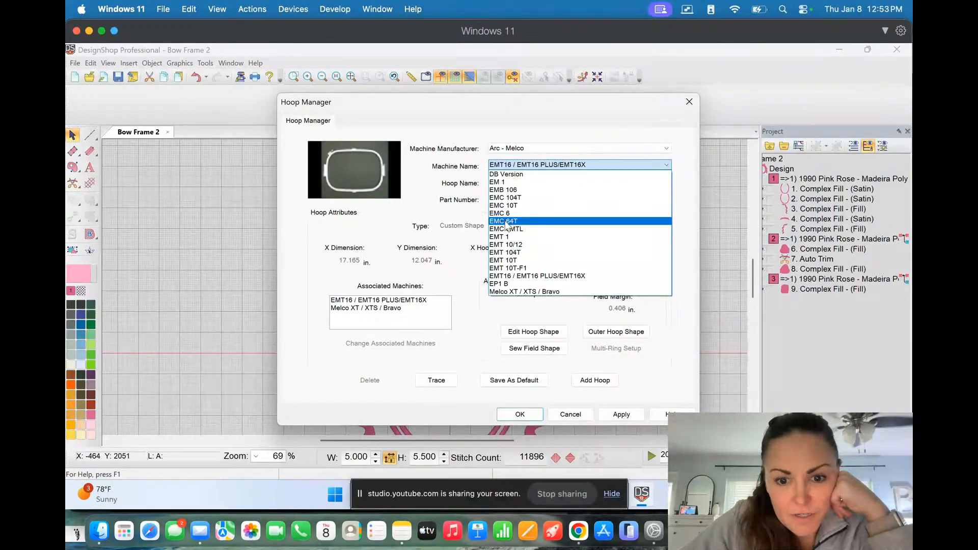
{"action": "left_click", "coordinate": [500, 290]}
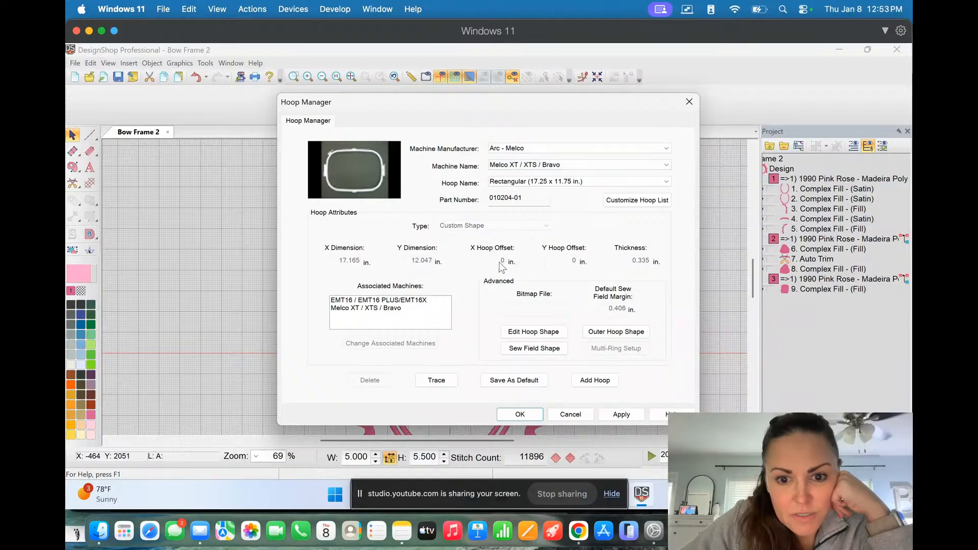
{"action": "left_click", "coordinate": [522, 182]}
{"action": "left_click", "coordinate": [521, 185]}
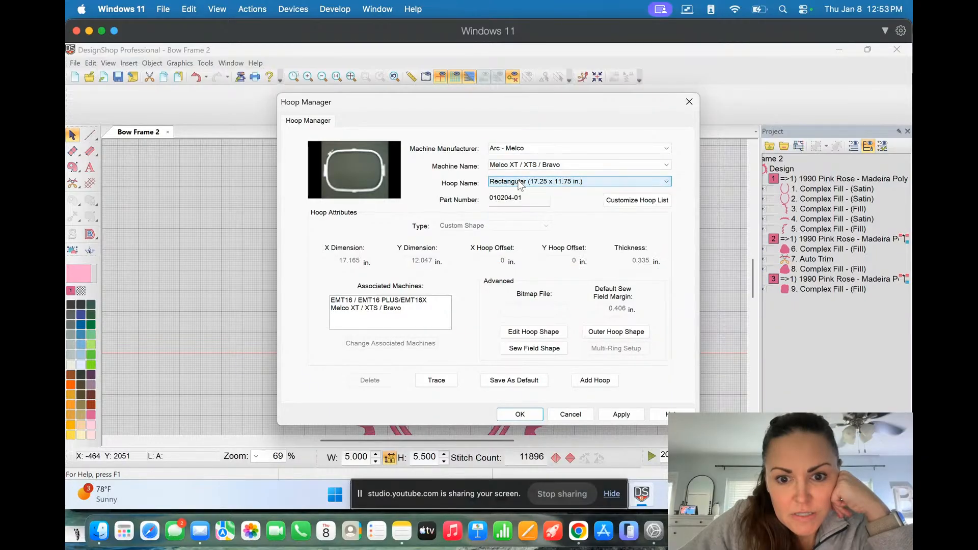
Set the hoop manufacturer to Melco - Arc, the machine to Melco XT / XTS / Bravo and the hoop to XL Hoop (17.72 x 16.93 in).
{"action": "left_click", "coordinate": [528, 149]}
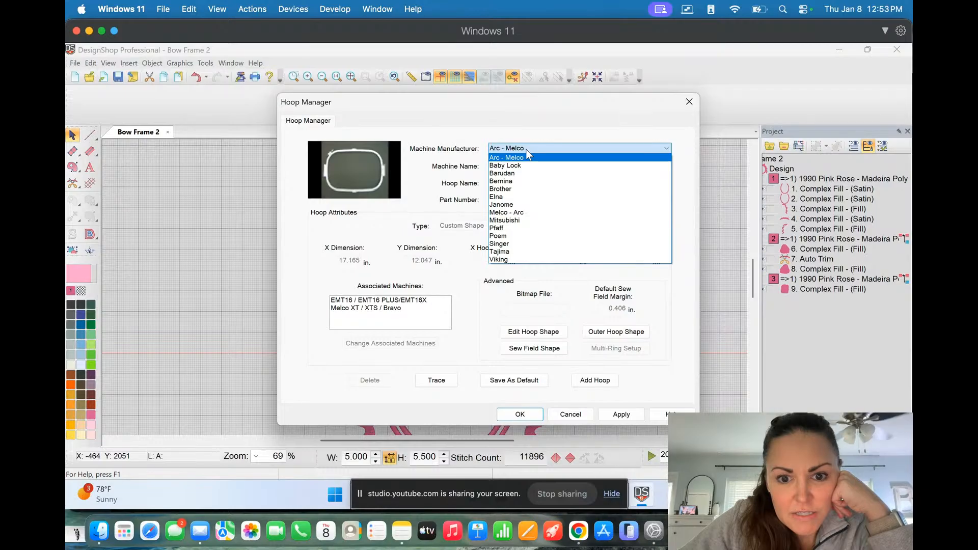
{"action": "left_click", "coordinate": [519, 211]}
{"action": "left_click", "coordinate": [523, 166]}
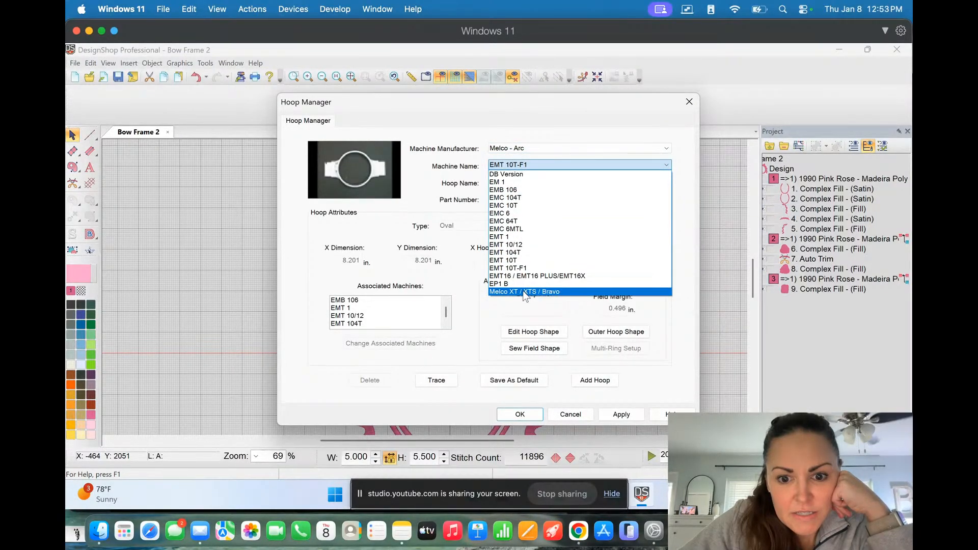
{"action": "left_click", "coordinate": [525, 293]}
{"action": "left_click", "coordinate": [537, 182]}
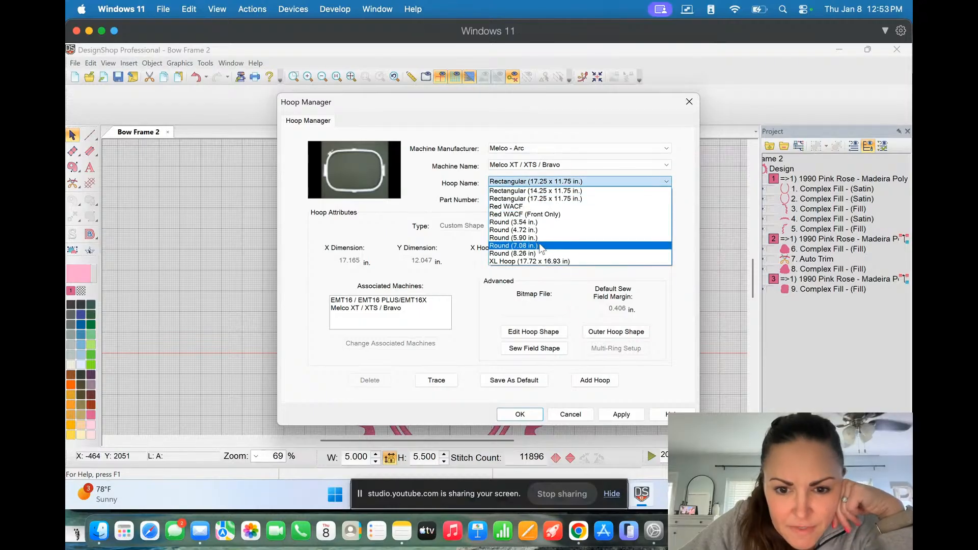
{"action": "left_click", "coordinate": [542, 262]}
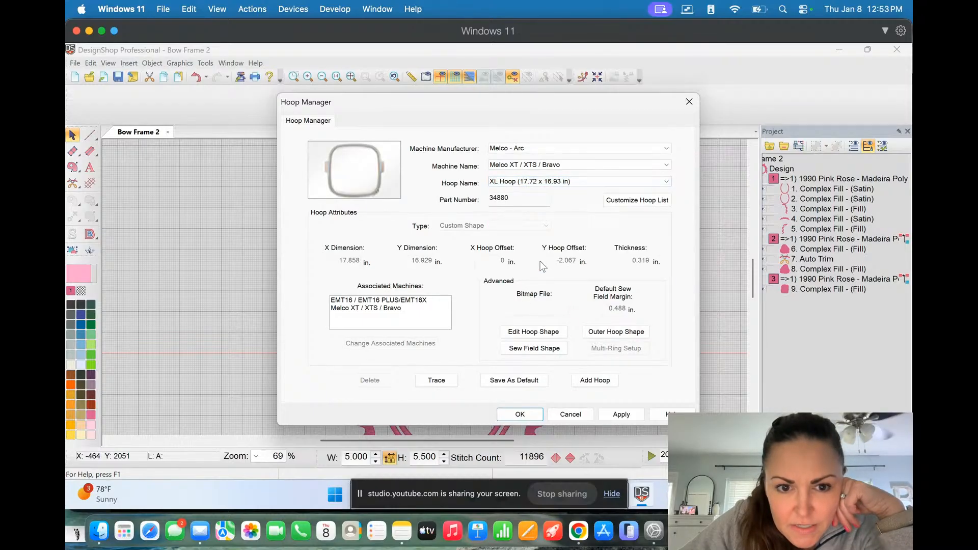
Open the customizable hoop list for the Melco XT / XTS / Bravo and enable Mighty Hoop (13 x 8 in).
{"action": "left_click", "coordinate": [665, 202]}
{"action": "scroll", "coordinate": [437, 252], "scroll_direction": "down", "scroll_amount": 10}
{"action": "scroll", "coordinate": [436, 277], "scroll_direction": "down", "scroll_amount": 5}
{"action": "scroll", "coordinate": [430, 271], "scroll_direction": "down", "scroll_amount": 4}
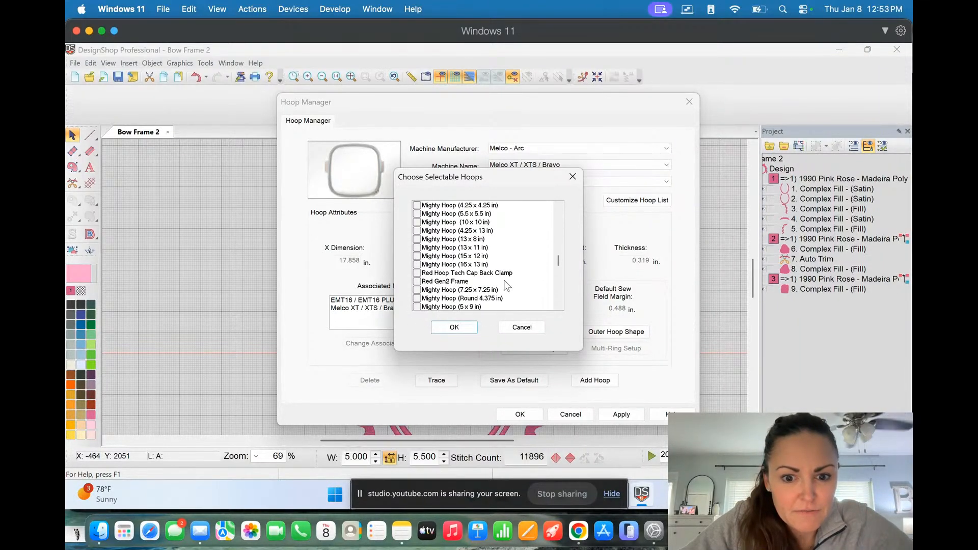
{"action": "left_click", "coordinate": [417, 239]}
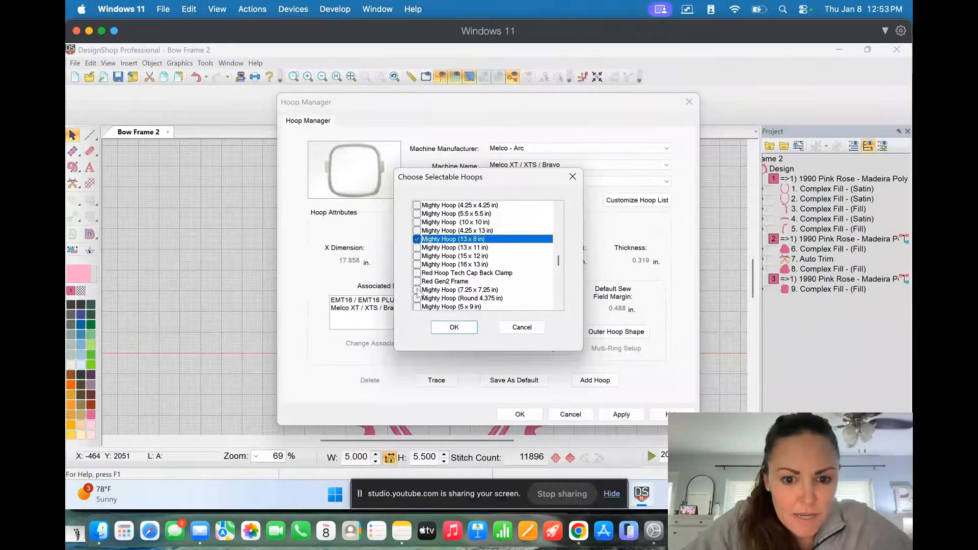
Enable Mighty Hoop (5.5 x 5.5 in) among the selectable hoops.
{"action": "scroll", "coordinate": [419, 291], "scroll_direction": "down", "scroll_amount": 2}
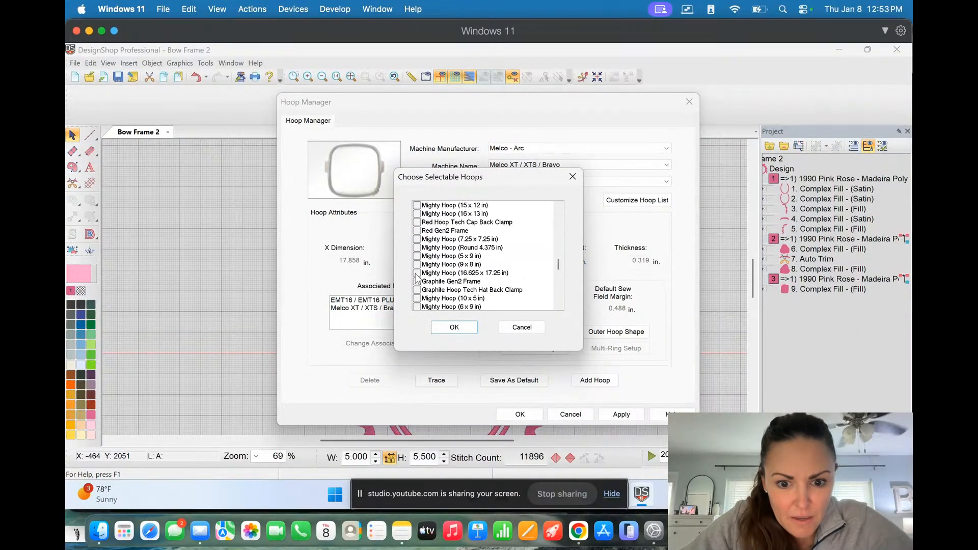
{"action": "scroll", "coordinate": [417, 278], "scroll_direction": "down", "scroll_amount": 4}
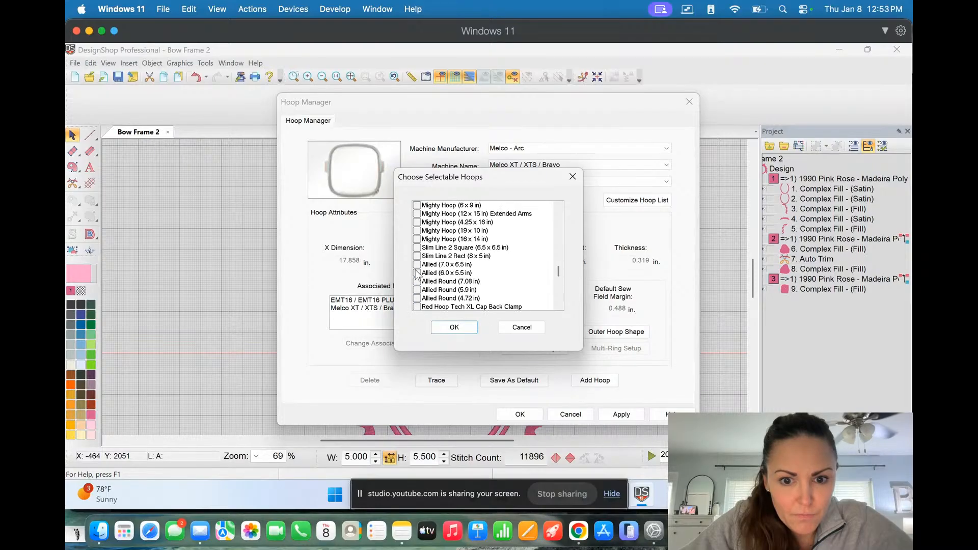
{"action": "scroll", "coordinate": [418, 276], "scroll_direction": "down", "scroll_amount": 1}
{"action": "scroll", "coordinate": [417, 275], "scroll_direction": "up", "scroll_amount": 2}
{"action": "scroll", "coordinate": [418, 276], "scroll_direction": "up", "scroll_amount": 2}
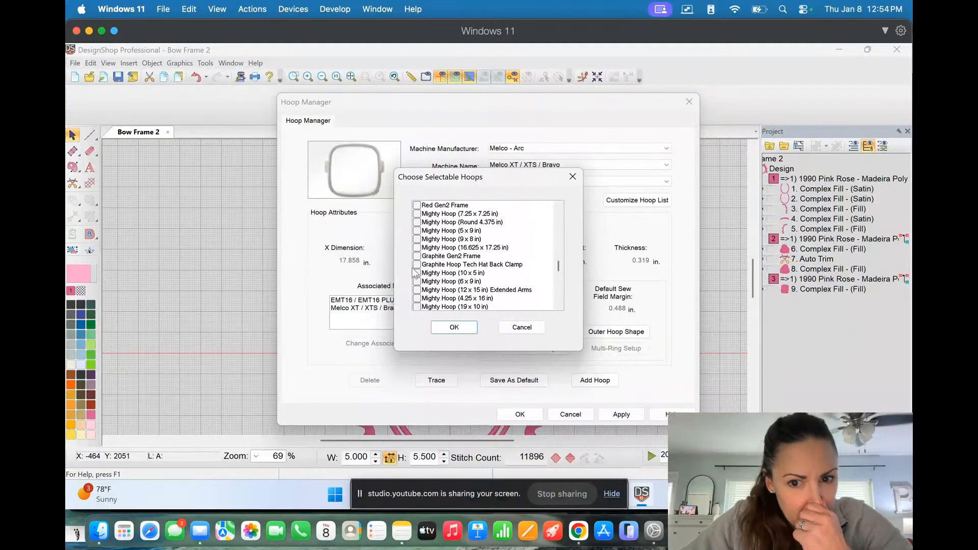
{"action": "scroll", "coordinate": [416, 273], "scroll_direction": "up", "scroll_amount": 1}
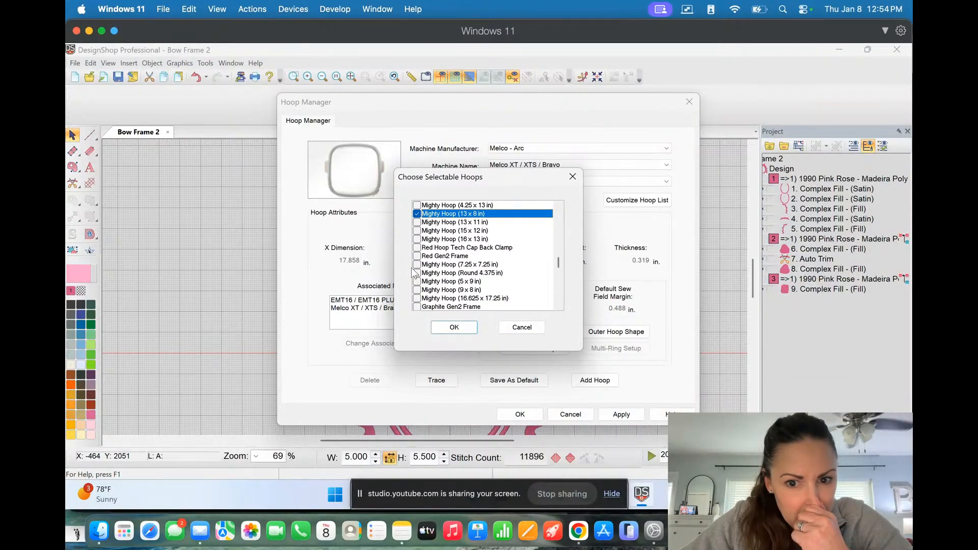
{"action": "scroll", "coordinate": [477, 226], "scroll_direction": "up", "scroll_amount": 2}
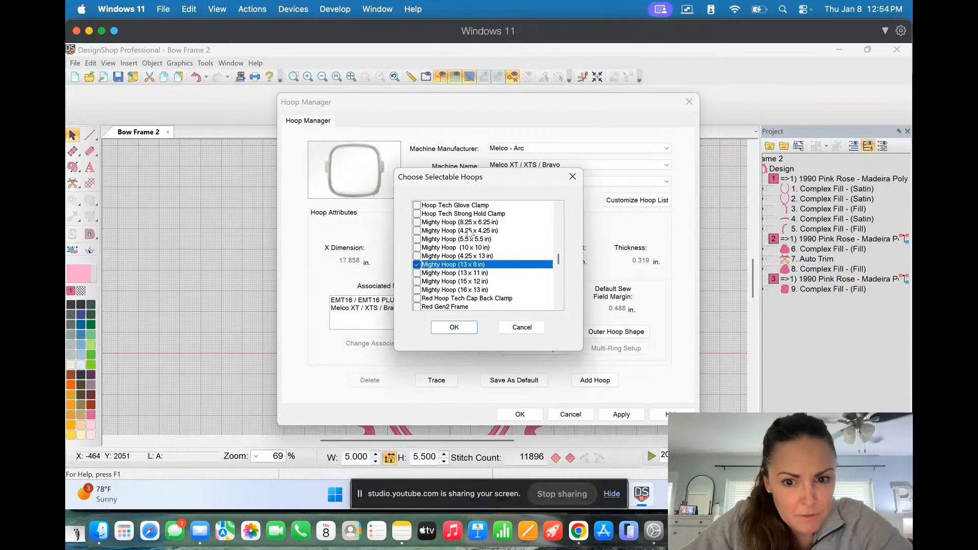
{"action": "left_click", "coordinate": [418, 240]}
Enable Mighty Hoop (8 x 13 in), review the other selectable hoops and confirm the customized list.
{"action": "scroll", "coordinate": [443, 247], "scroll_direction": "up", "scroll_amount": 1}
{"action": "scroll", "coordinate": [431, 257], "scroll_direction": "up", "scroll_amount": 1}
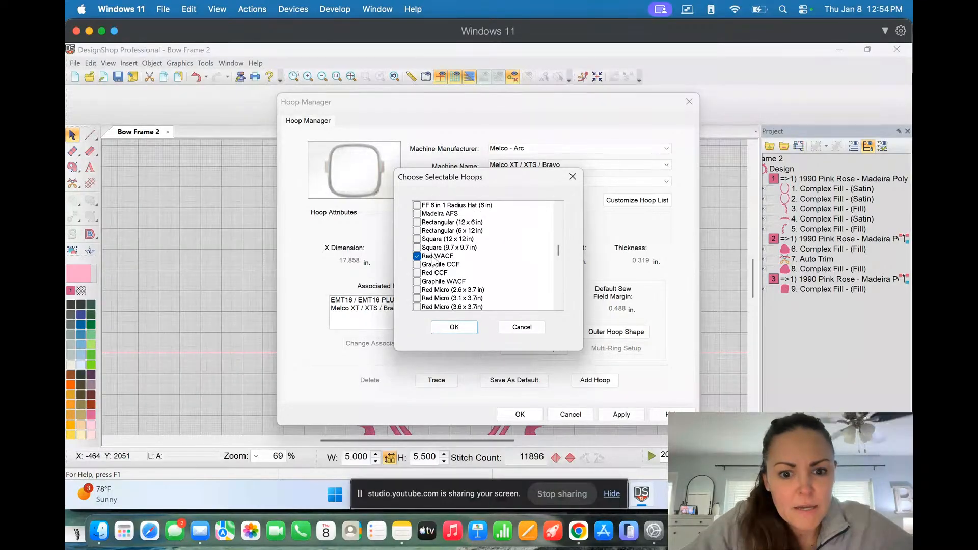
{"action": "scroll", "coordinate": [418, 262], "scroll_direction": "up", "scroll_amount": 3}
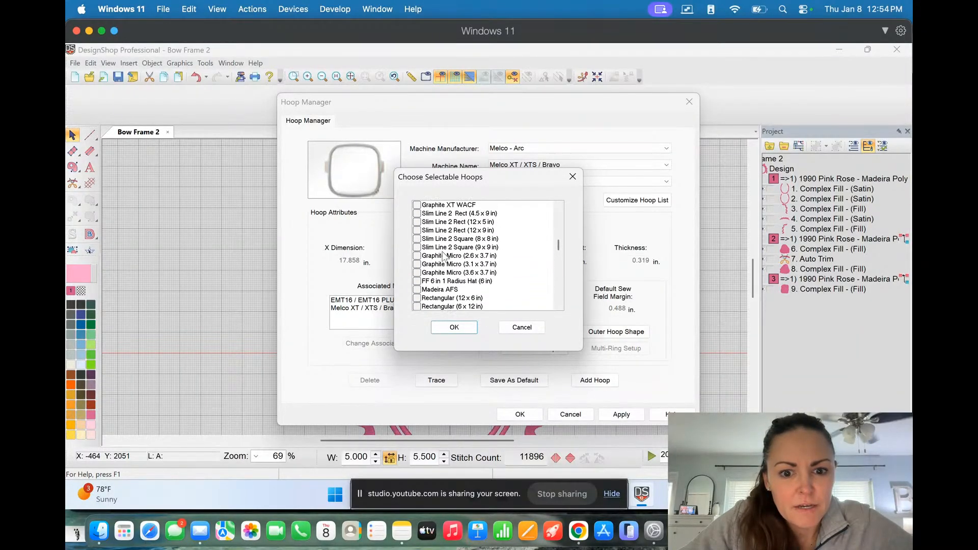
{"action": "scroll", "coordinate": [443, 256], "scroll_direction": "down", "scroll_amount": 2}
{"action": "scroll", "coordinate": [441, 258], "scroll_direction": "up", "scroll_amount": 2}
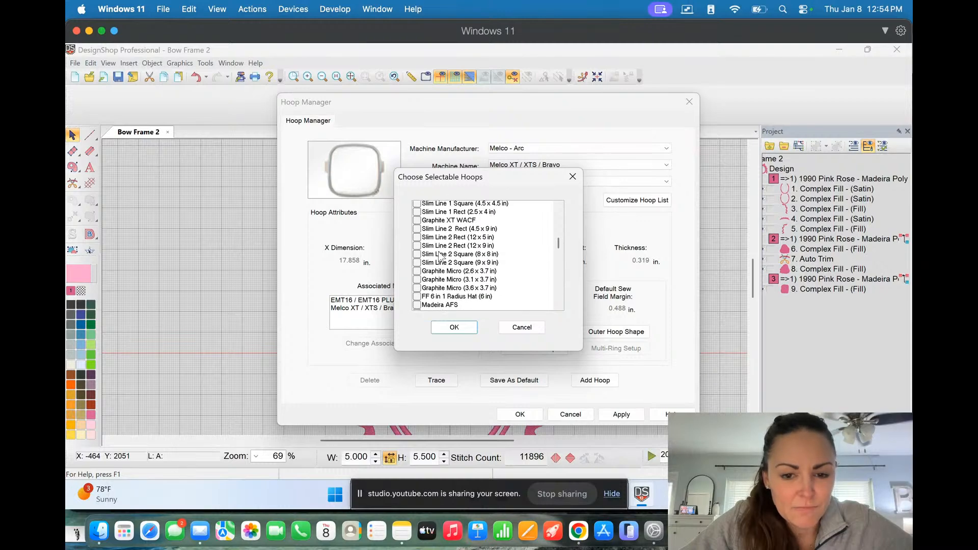
{"action": "scroll", "coordinate": [441, 256], "scroll_direction": "up", "scroll_amount": 4}
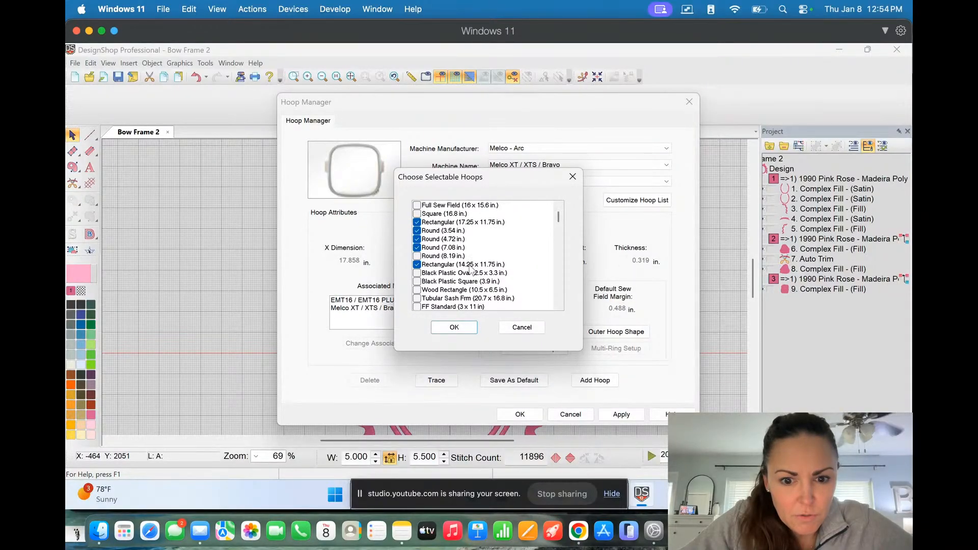
{"action": "scroll", "coordinate": [460, 288], "scroll_direction": "down", "scroll_amount": 5}
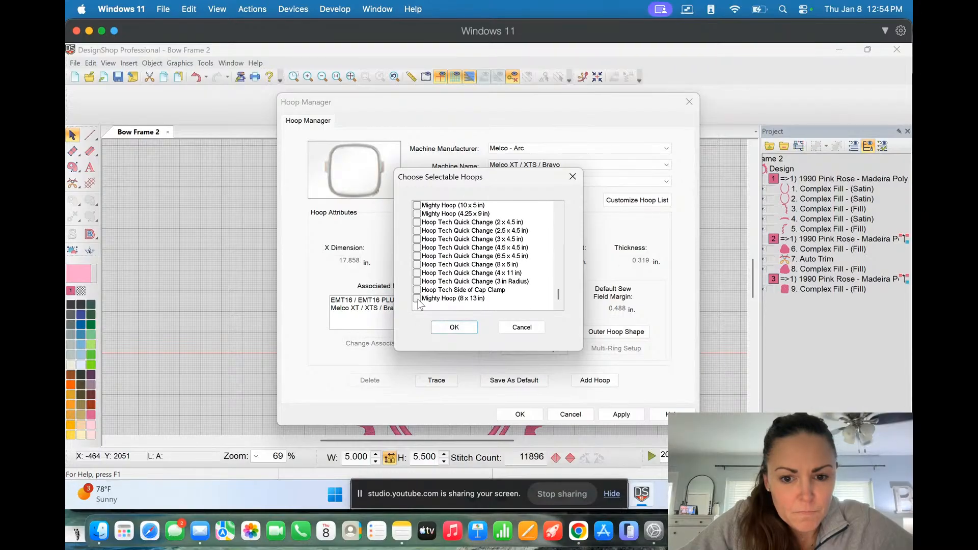
{"action": "scroll", "coordinate": [443, 283], "scroll_direction": "up", "scroll_amount": 2}
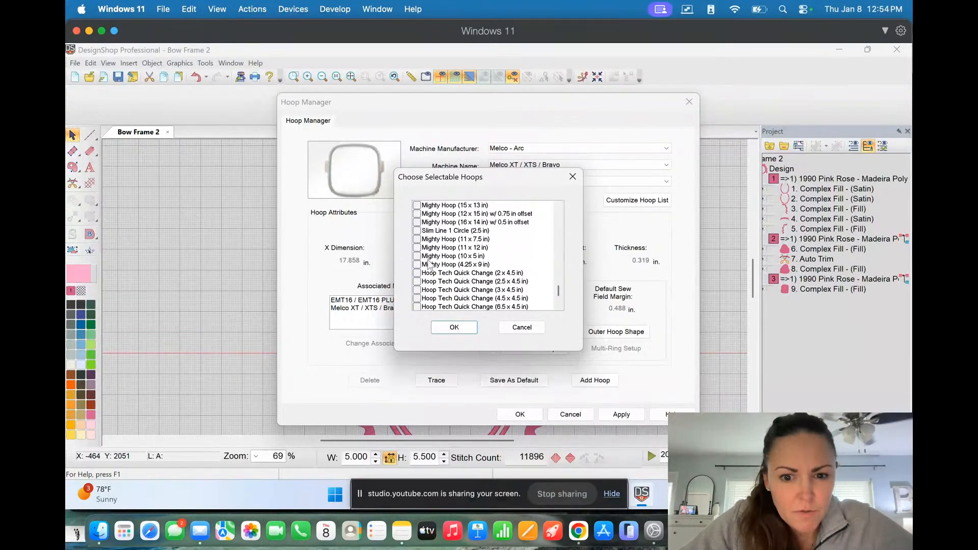
{"action": "scroll", "coordinate": [417, 286], "scroll_direction": "up", "scroll_amount": 1}
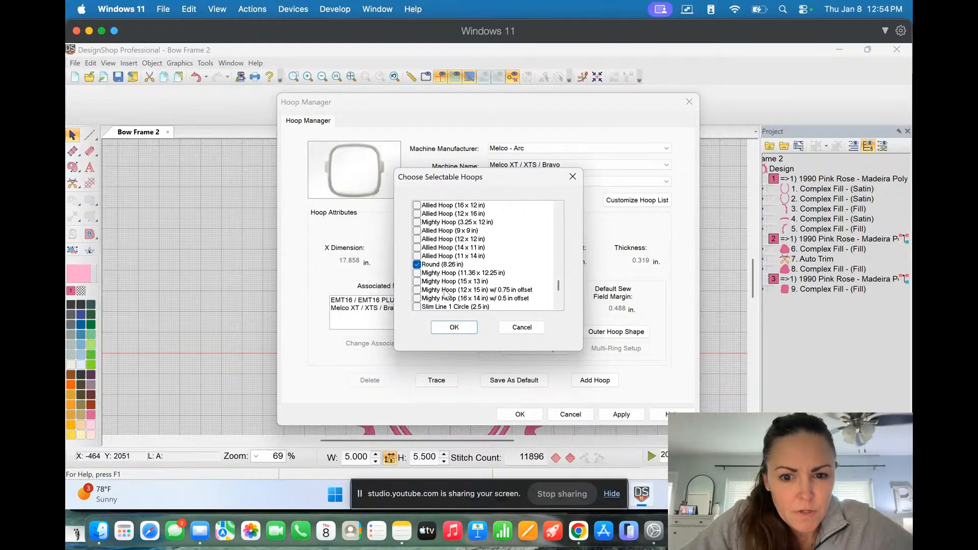
{"action": "scroll", "coordinate": [442, 270], "scroll_direction": "up", "scroll_amount": 8}
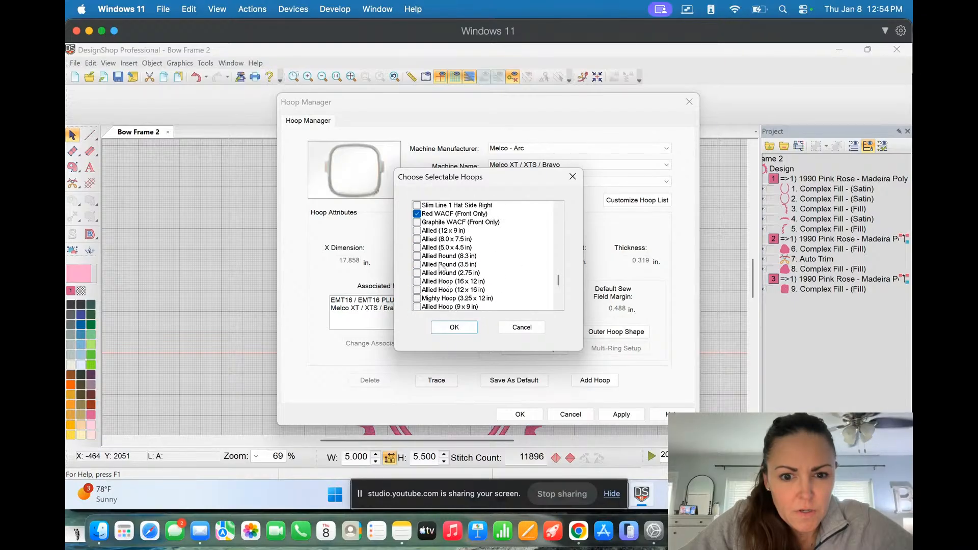
{"action": "scroll", "coordinate": [442, 269], "scroll_direction": "up", "scroll_amount": 3}
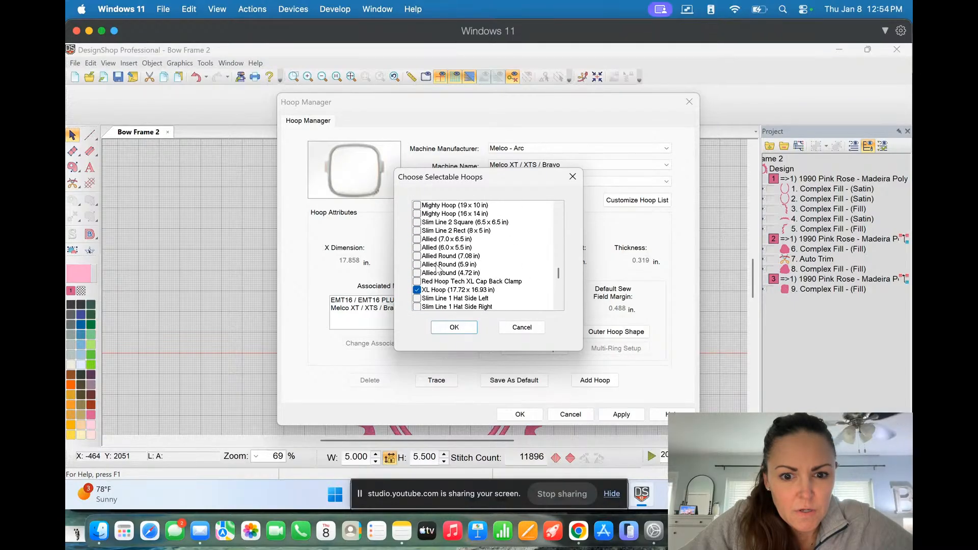
{"action": "scroll", "coordinate": [438, 268], "scroll_direction": "up", "scroll_amount": 4}
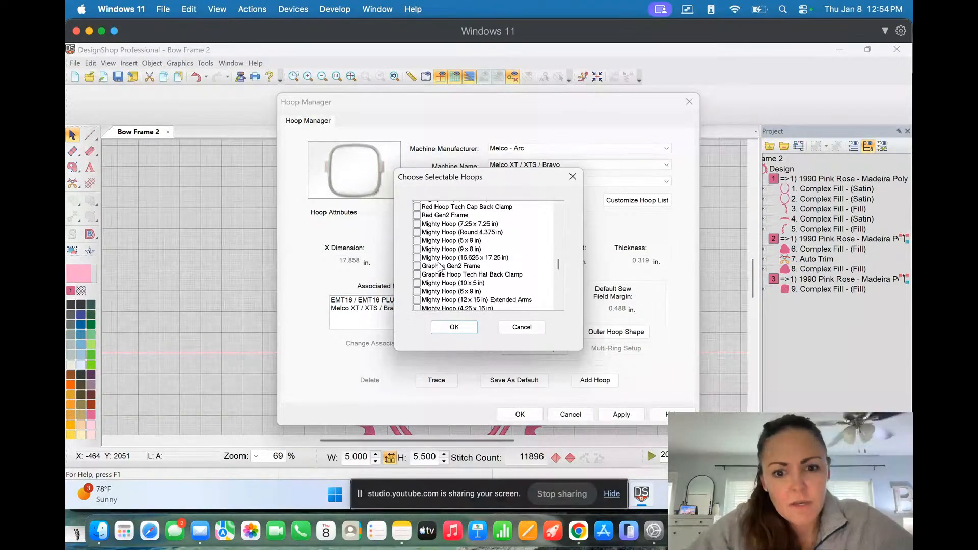
{"action": "left_click", "coordinate": [456, 329]}
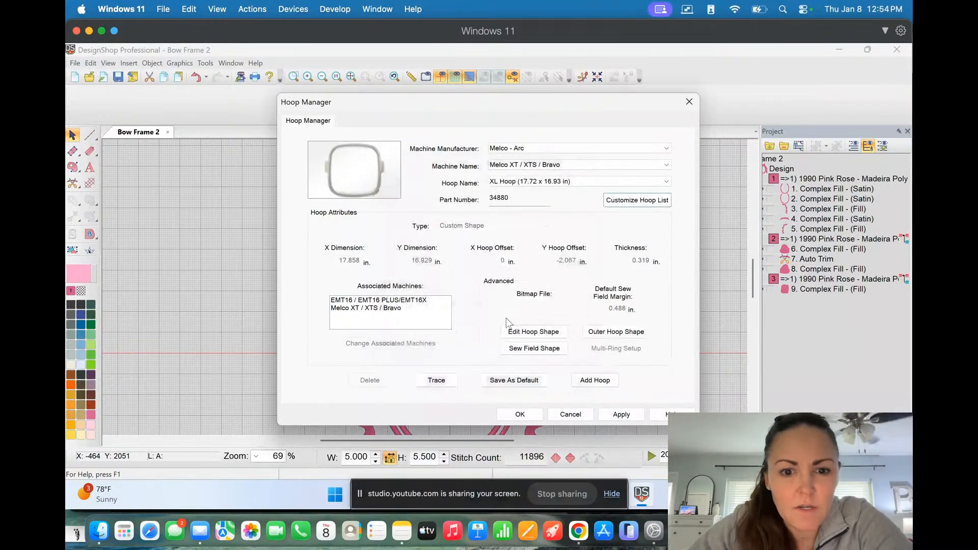
Set the hoop to Mighty Hoop (5.5 x 5.5 in) and apply the hoop setup.
{"action": "left_click", "coordinate": [577, 180]}
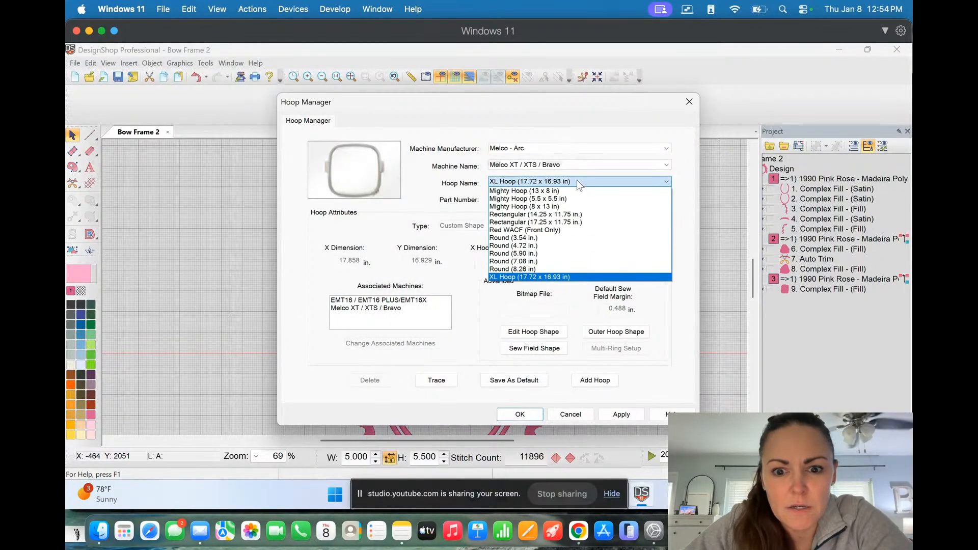
{"action": "left_click", "coordinate": [532, 199]}
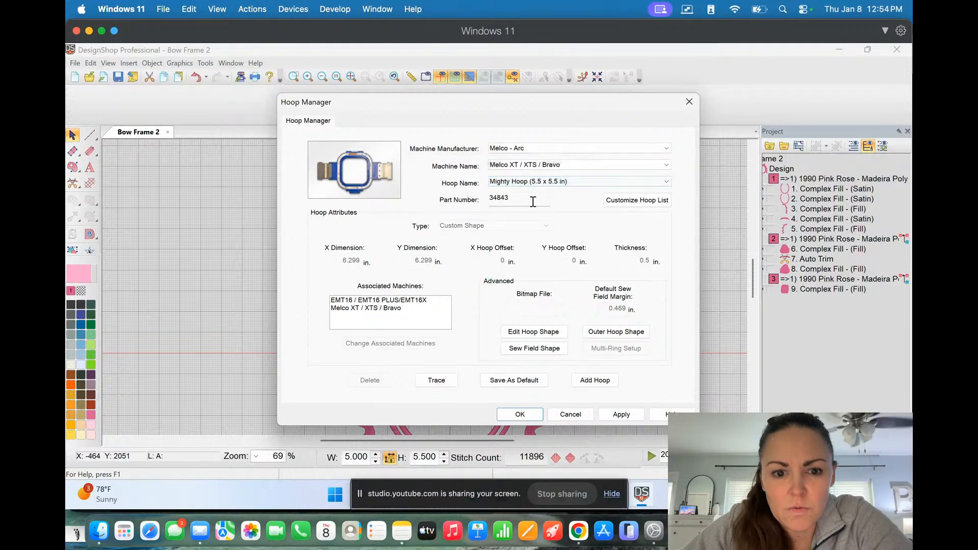
{"action": "left_click", "coordinate": [622, 414]}
{"action": "left_click", "coordinate": [529, 414]}
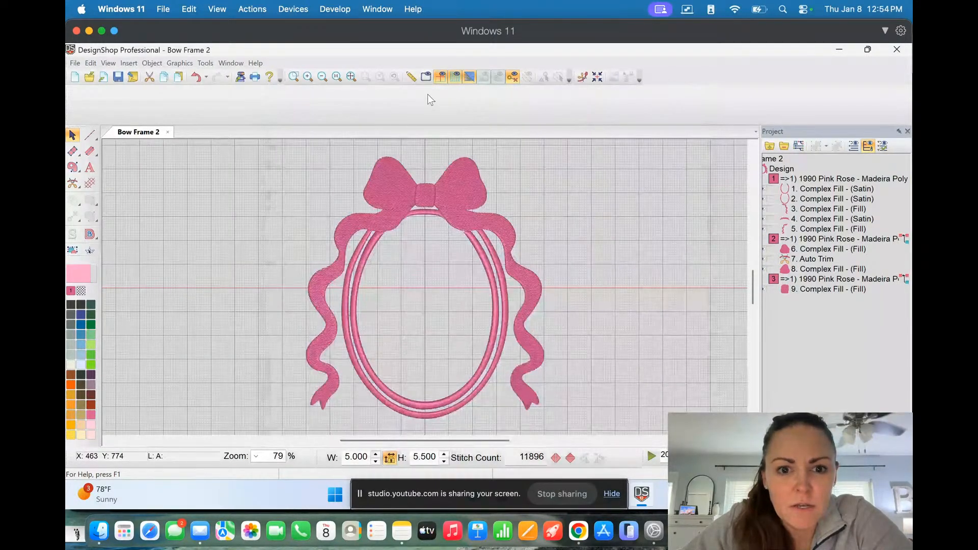
Look for the hoop outline around the design and recheck the selected hoop in the hoop setup.
{"action": "left_click", "coordinate": [322, 76]}
{"action": "left_click", "coordinate": [322, 77]}
{"action": "left_click", "coordinate": [323, 77]}
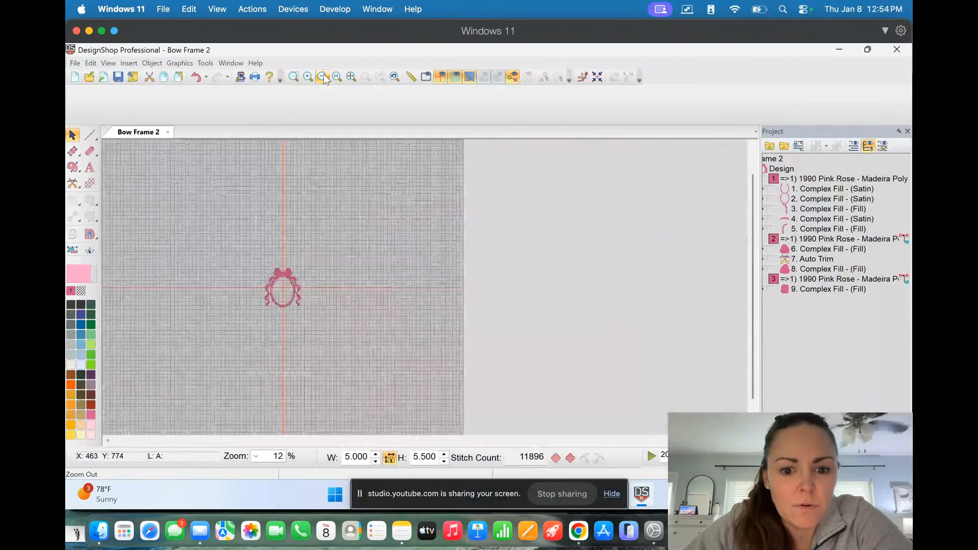
{"action": "left_click", "coordinate": [206, 63]}
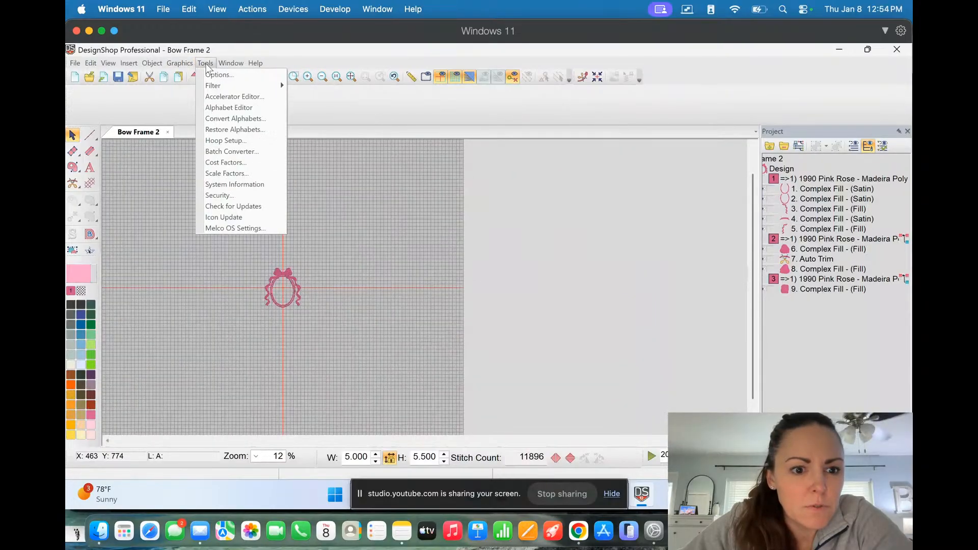
{"action": "left_click", "coordinate": [250, 139]}
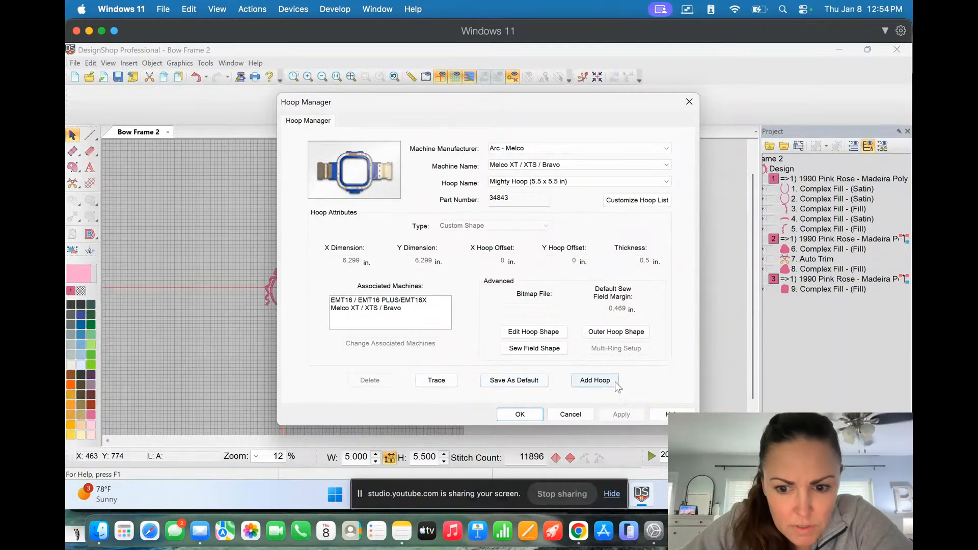
{"action": "left_click", "coordinate": [599, 385]}
{"action": "left_click", "coordinate": [518, 299]}
{"action": "left_click", "coordinate": [527, 417]}
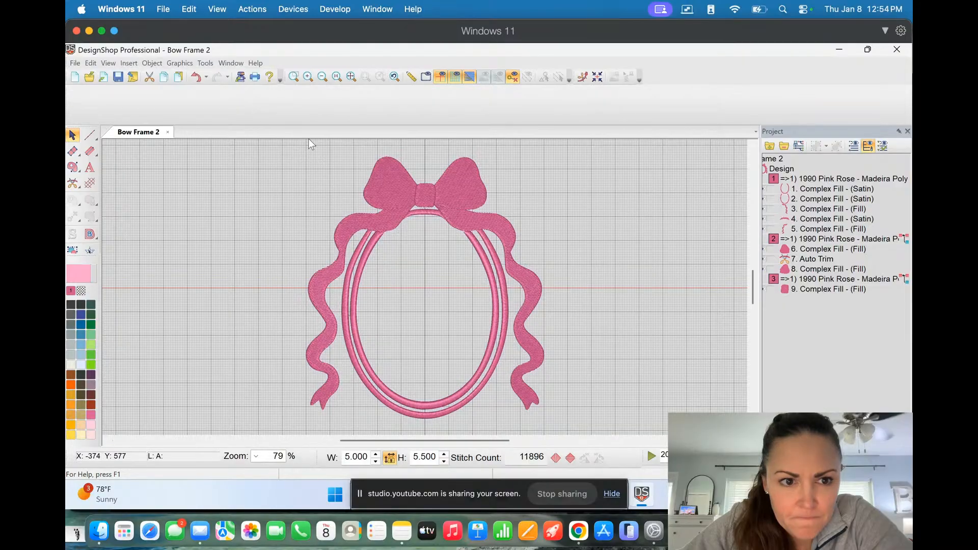
Turn on the hoop display around the Bow Frame 2 design.
{"action": "left_click", "coordinate": [206, 63]}
{"action": "mouse_move", "coordinate": [105, 66]}
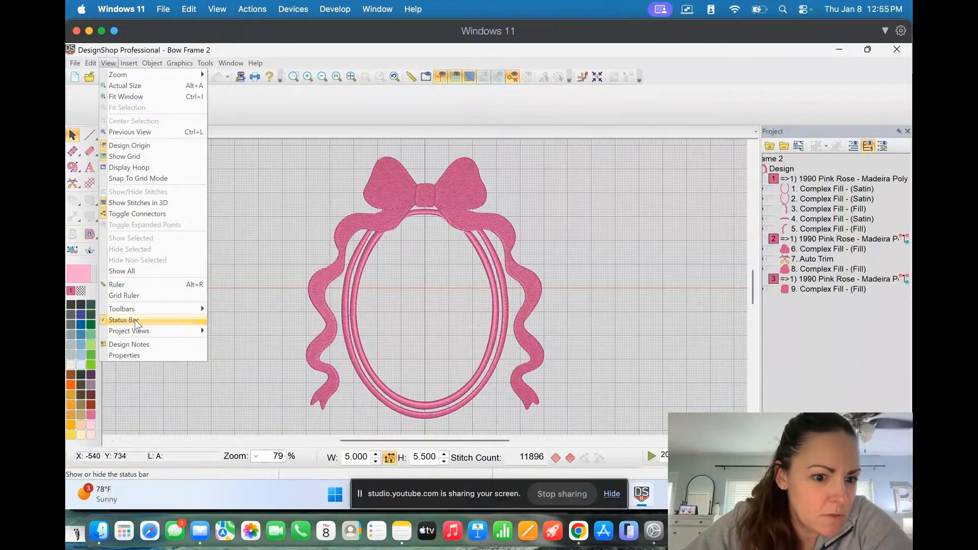
{"action": "left_click", "coordinate": [152, 64]}
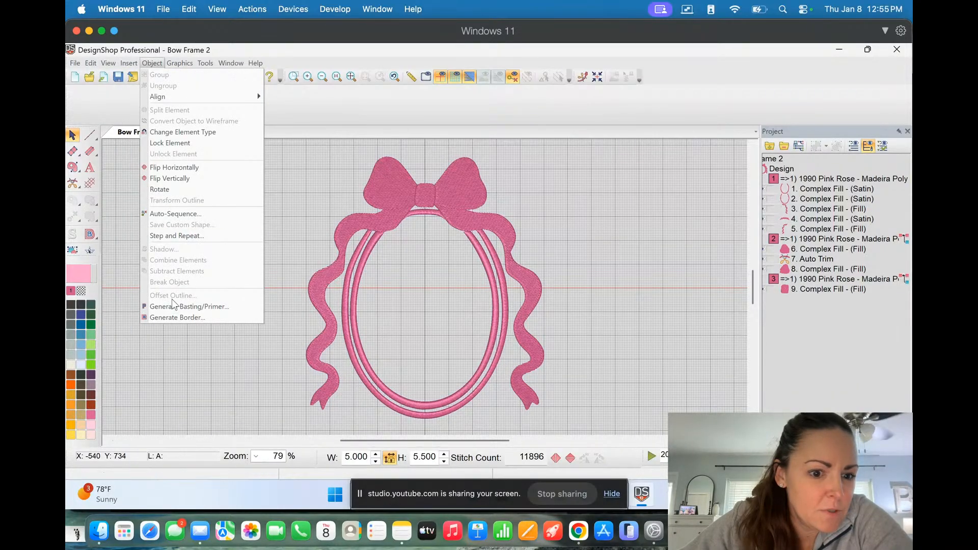
{"action": "mouse_move", "coordinate": [182, 64]}
{"action": "mouse_move", "coordinate": [212, 63]}
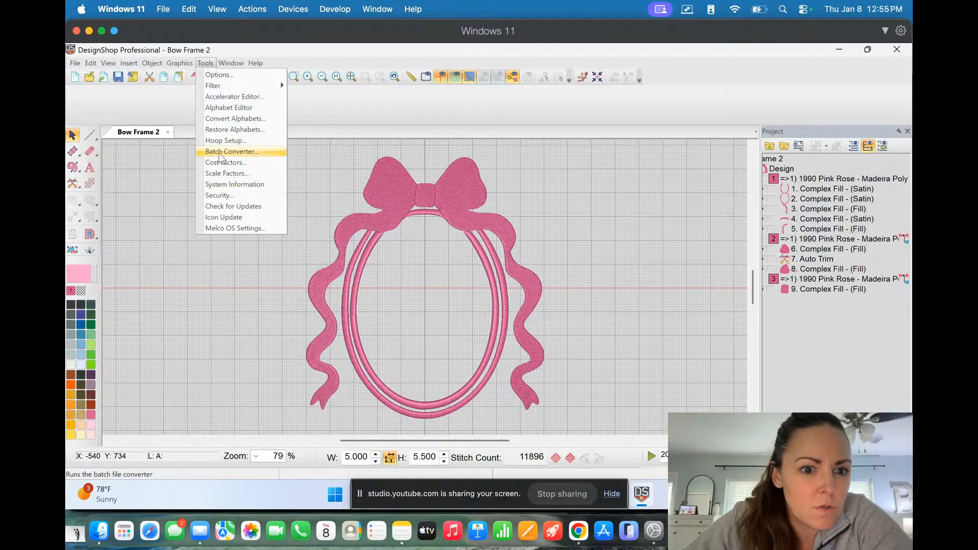
{"action": "mouse_move", "coordinate": [221, 85]}
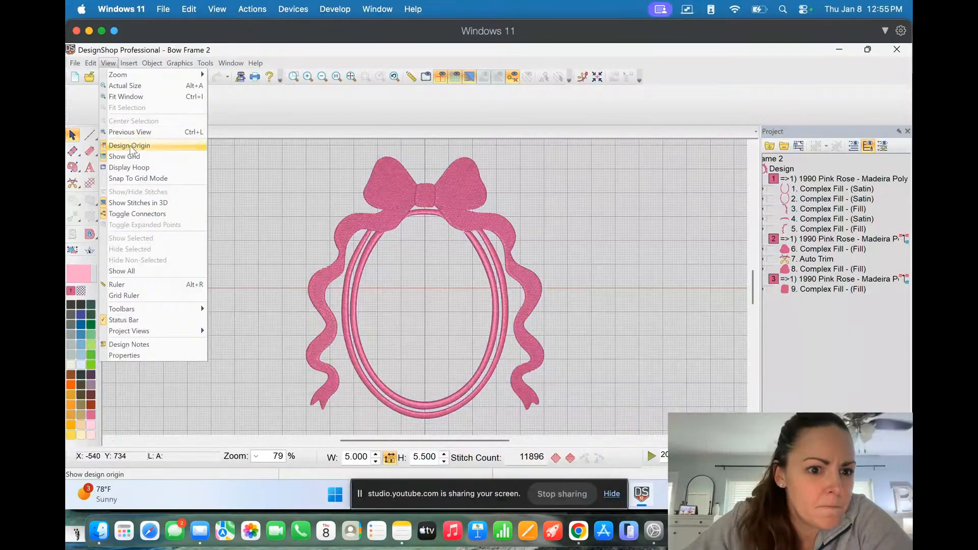
{"action": "left_click", "coordinate": [136, 169]}
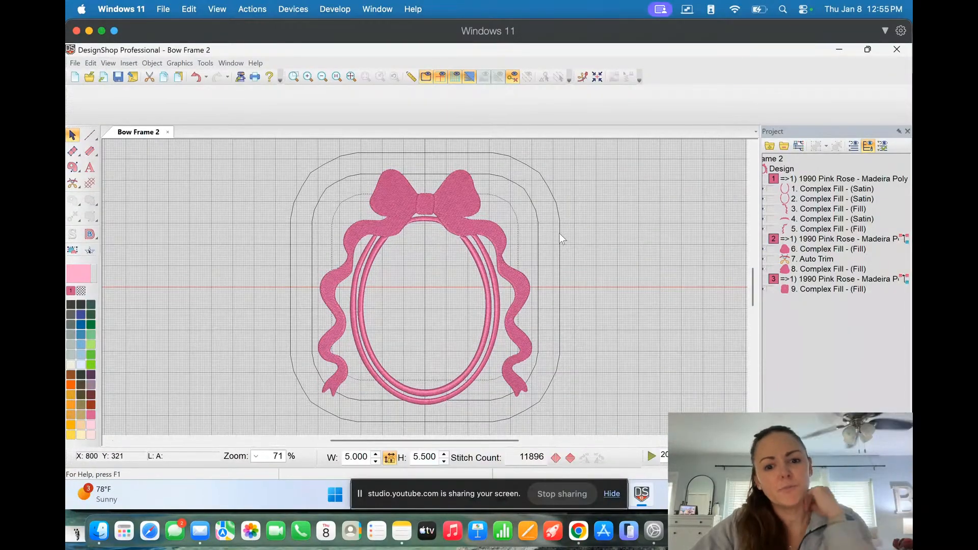
Select the entire bow frame design and set its width to 4 in.
{"action": "left_click_drag", "start_coordinate": [271, 157], "coordinate": [615, 418]}
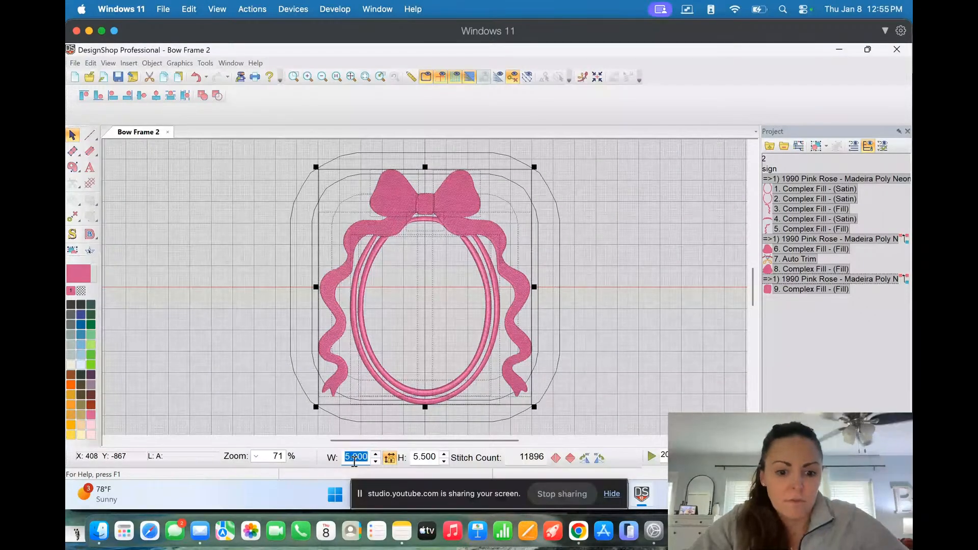
{"action": "type", "text": "4"}
{"action": "key", "text": "Tab"}
{"action": "key", "text": "Return"}
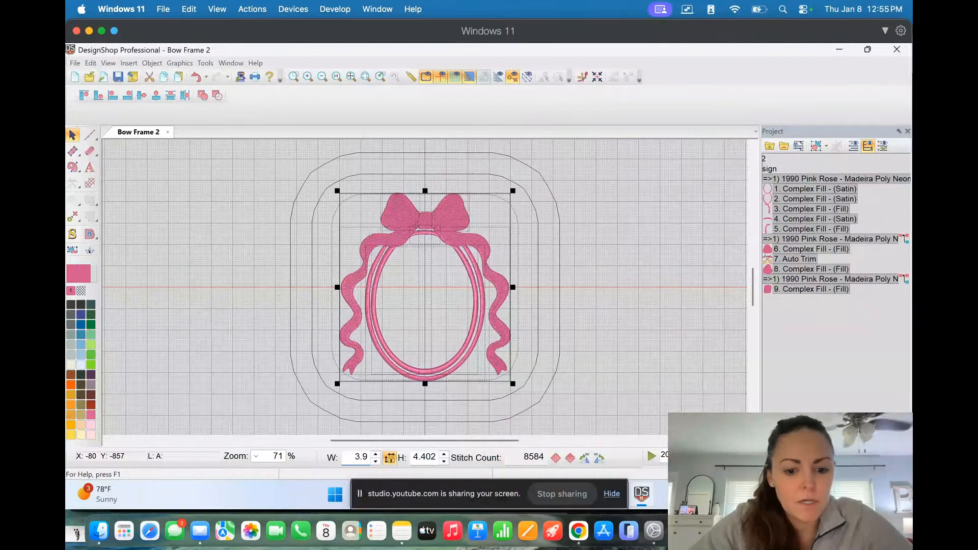
Set the bow frame's width to 3.9 in, deselect it and check its fit within the hoop outline.
{"action": "type", "text": "3.9"}
{"action": "key", "text": "Tab"}
{"action": "key", "text": "Return"}
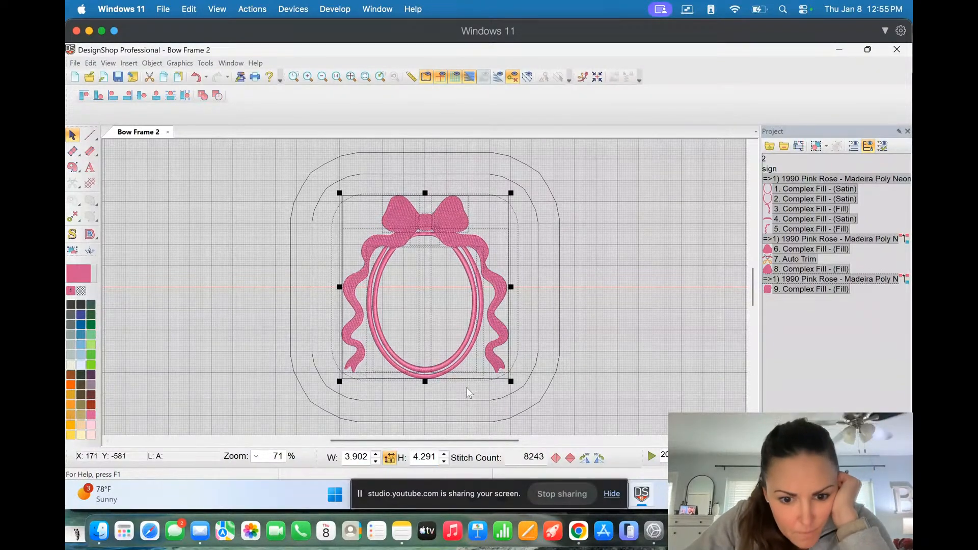
{"action": "left_click", "coordinate": [568, 358]}
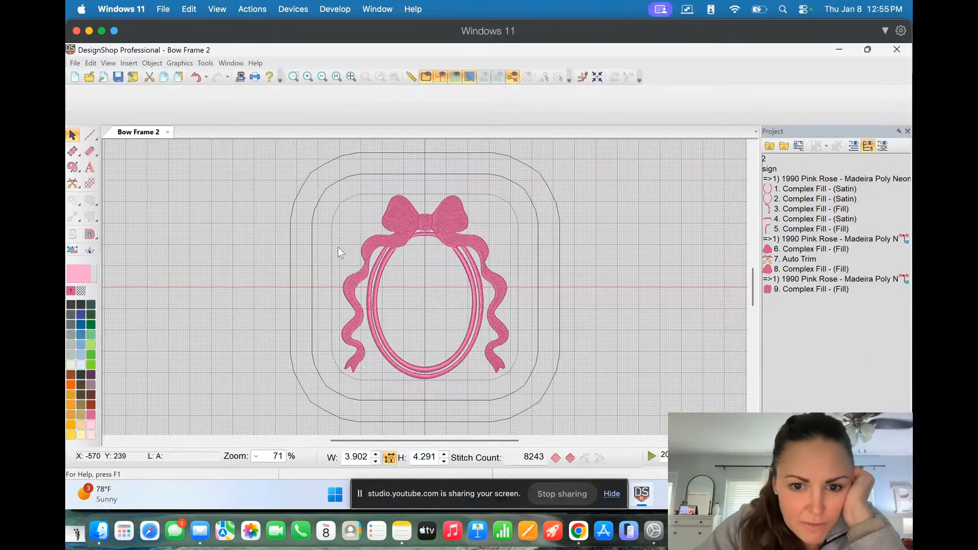
{"action": "left_click", "coordinate": [465, 238]}
{"action": "left_click", "coordinate": [563, 311]}
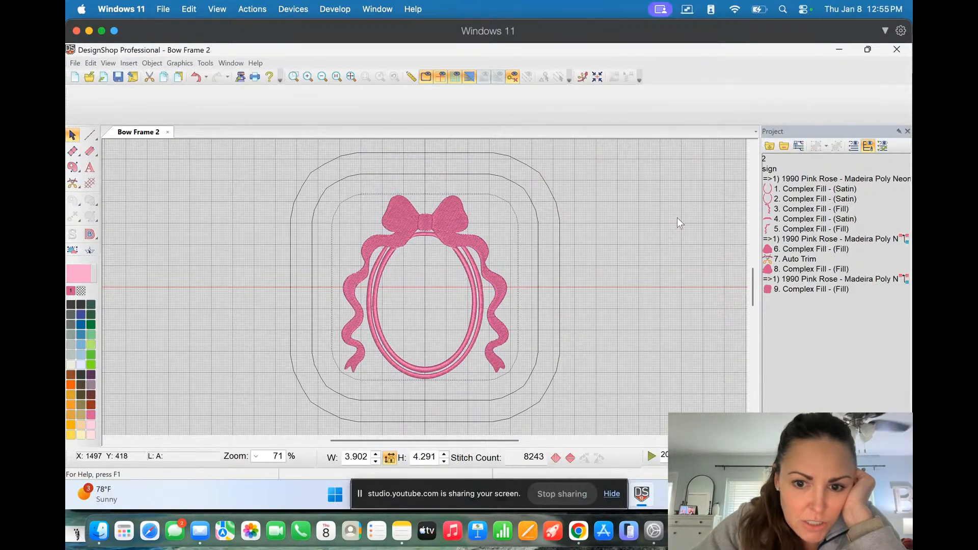
Turn off the automatic stitch type for the right ribbon tail and set its top stitching to Satin.
{"action": "left_click", "coordinate": [502, 293]}
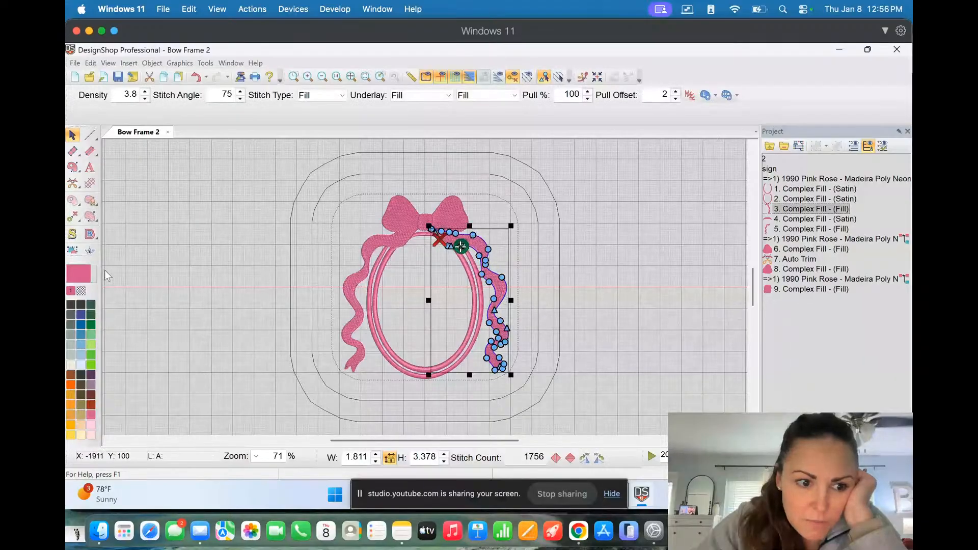
{"action": "double_click", "coordinate": [811, 210]}
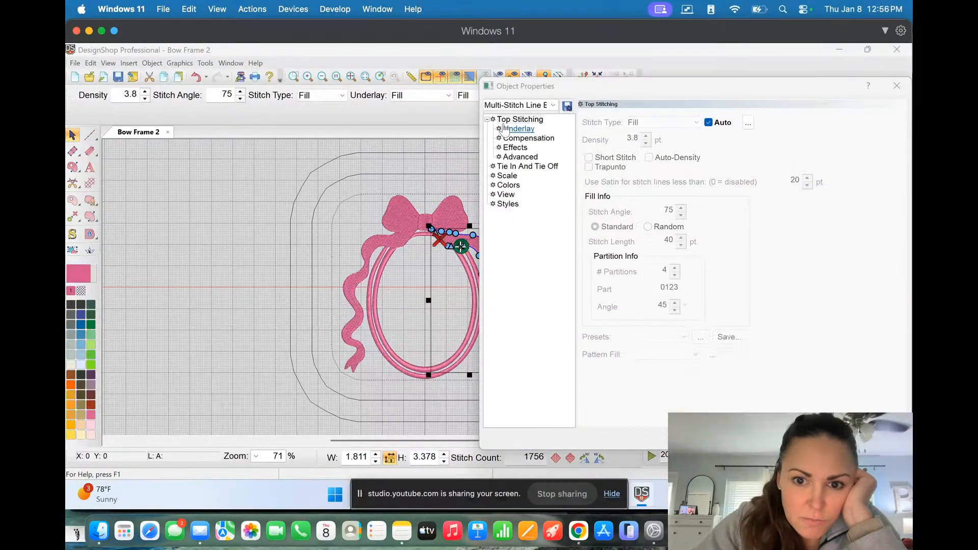
{"action": "left_click", "coordinate": [513, 123]}
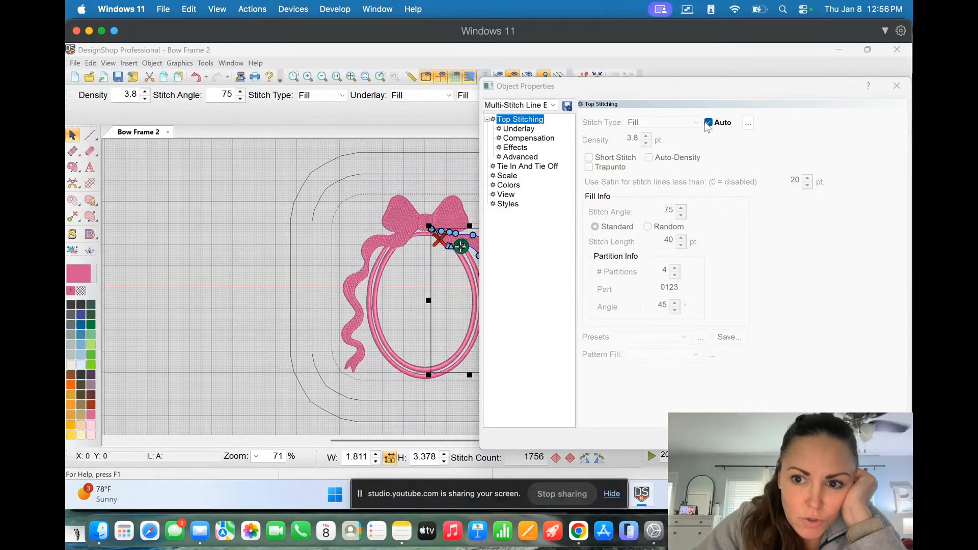
{"action": "left_click", "coordinate": [709, 122]}
{"action": "left_click", "coordinate": [662, 123]}
{"action": "left_click", "coordinate": [653, 132]}
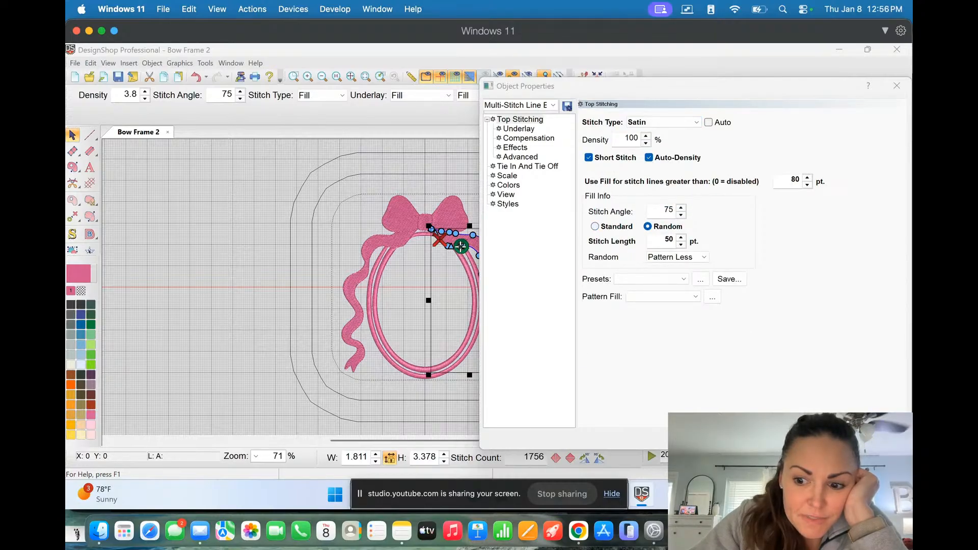
{"action": "left_click", "coordinate": [780, 439]}
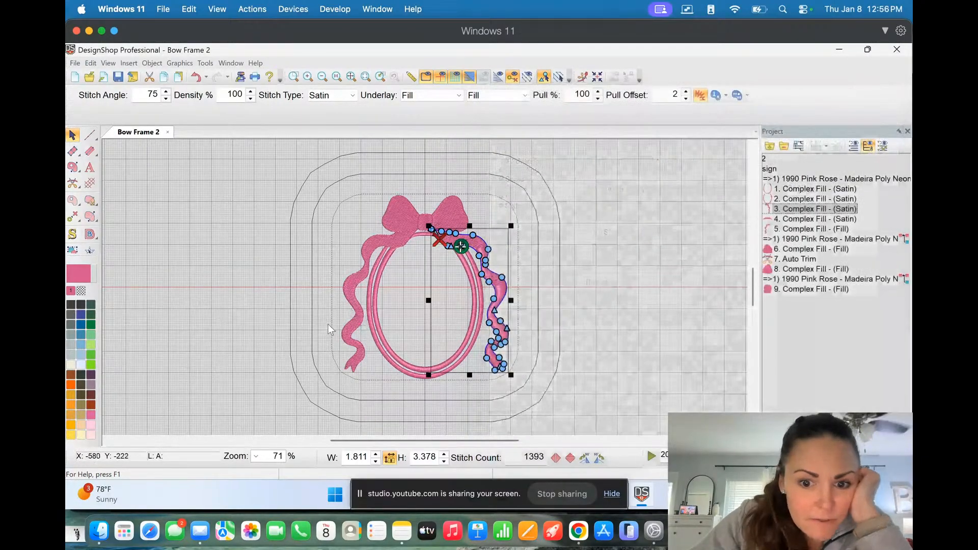
Add stitch direction lines across the right ribbon tail, from its upper end near the bow through each curve to the tip.
{"action": "left_click", "coordinate": [90, 218]}
{"action": "mouse_move", "coordinate": [446, 245]}
{"action": "left_mouse_down"}
{"action": "mouse_move", "coordinate": [473, 247]}
{"action": "mouse_move", "coordinate": [450, 248]}
{"action": "left_mouse_up"}
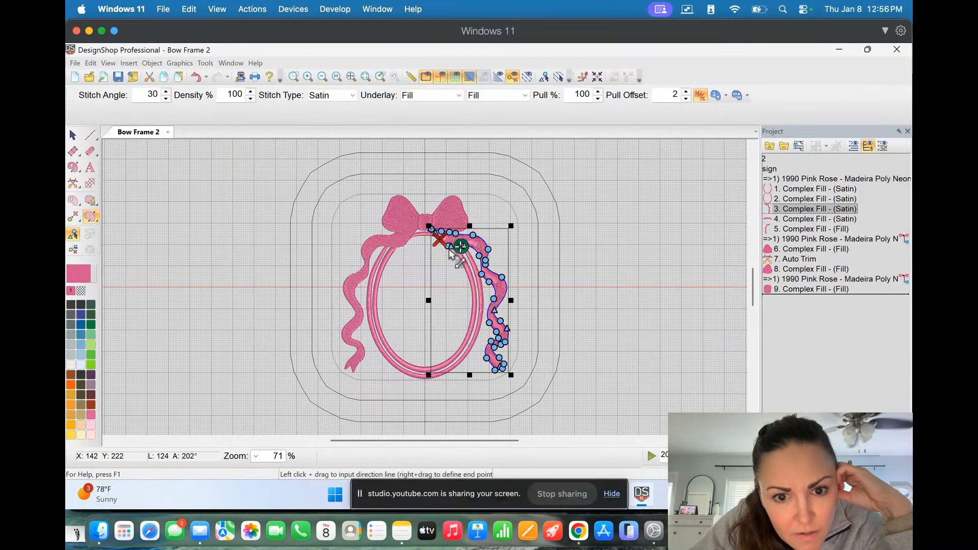
{"action": "left_click_drag", "start_coordinate": [511, 293], "coordinate": [484, 295]}
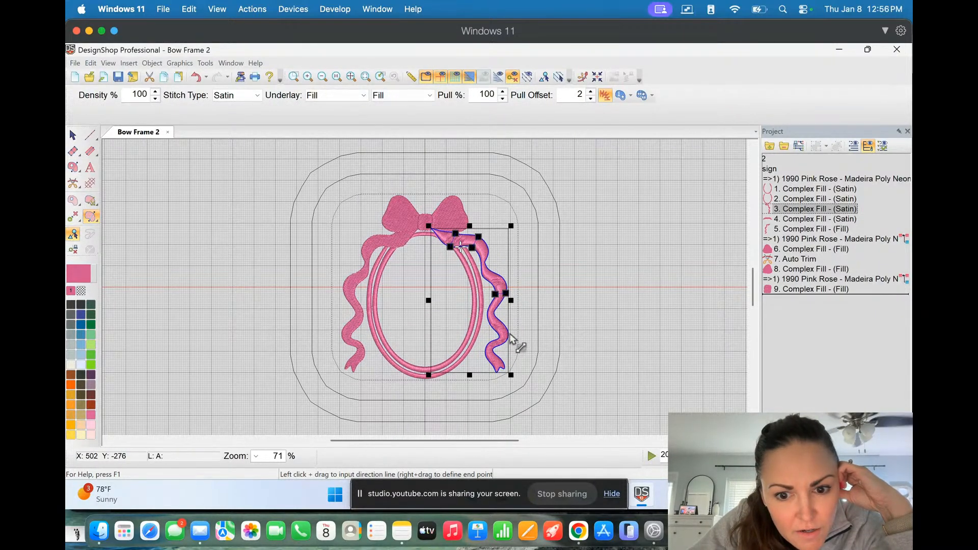
{"action": "mouse_move", "coordinate": [508, 349]}
{"action": "left_mouse_down"}
{"action": "mouse_move", "coordinate": [484, 340]}
{"action": "mouse_move", "coordinate": [492, 366]}
{"action": "left_mouse_up"}
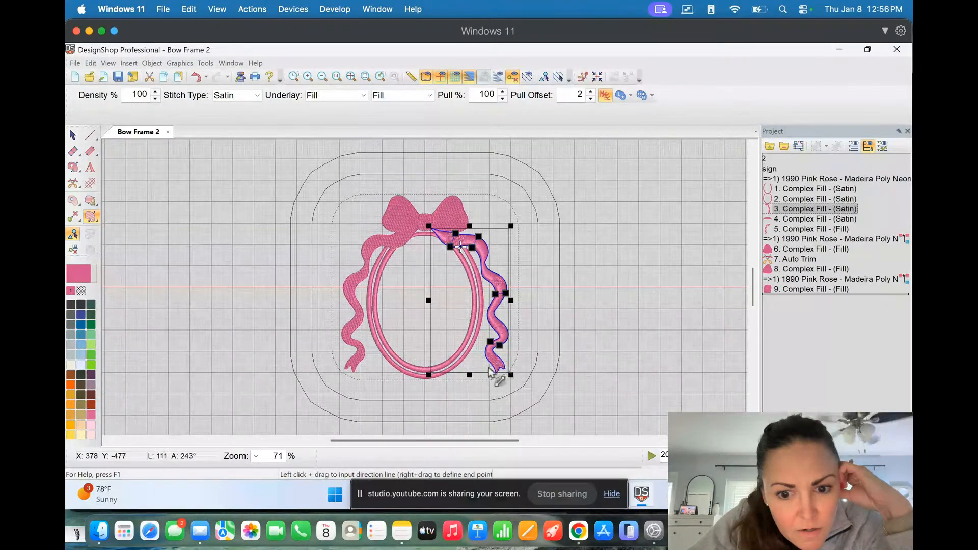
{"action": "left_click_drag", "start_coordinate": [505, 323], "coordinate": [490, 327]}
{"action": "left_click_drag", "start_coordinate": [495, 269], "coordinate": [485, 280]}
{"action": "left_click", "coordinate": [72, 135]}
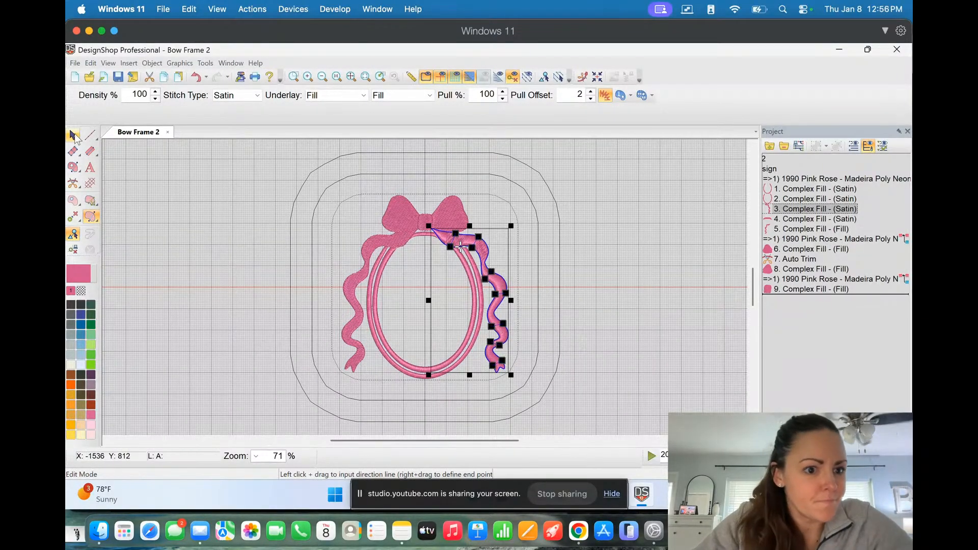
Reposition the edge points at the right ribbon's upper end, just below the bow, to even out the satin stitches.
{"action": "left_click", "coordinate": [307, 77]}
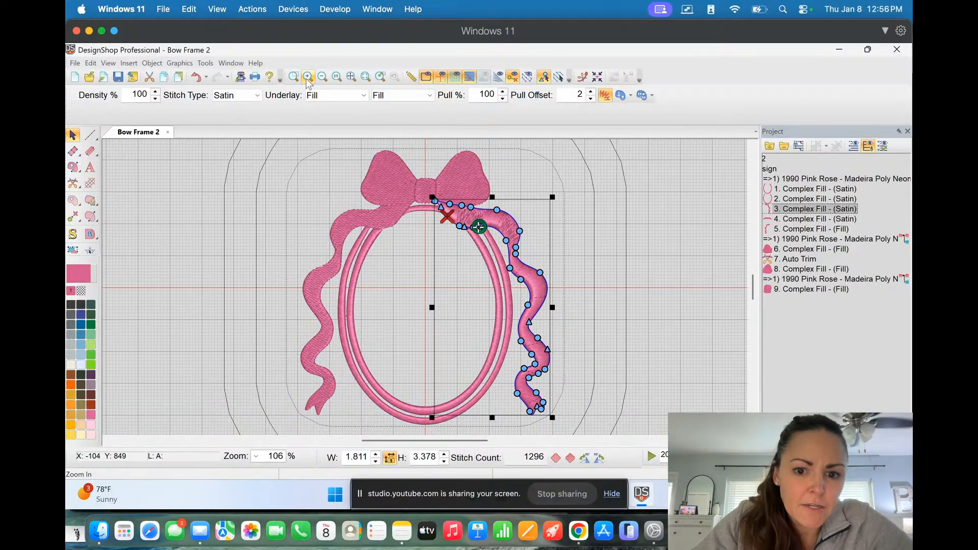
{"action": "double_click", "coordinate": [308, 77]}
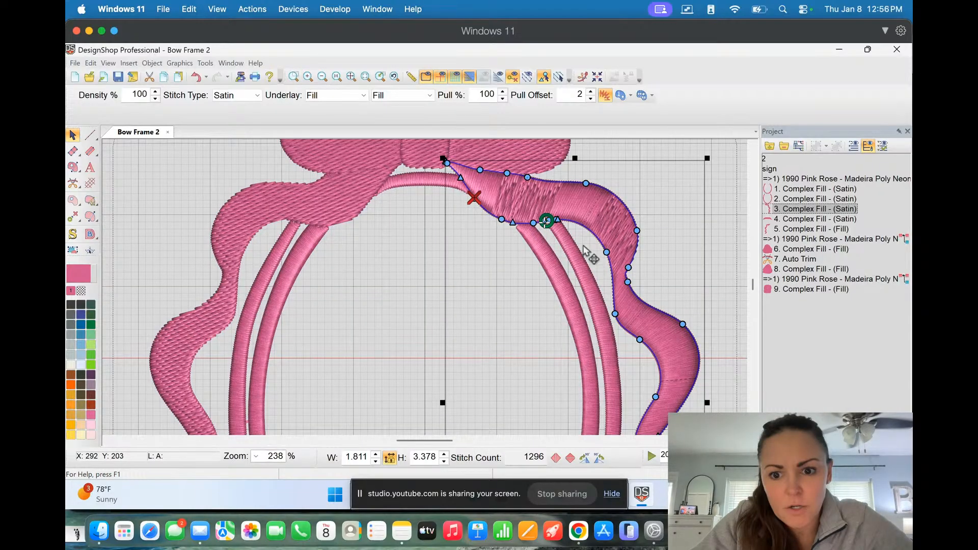
{"action": "left_click_drag", "start_coordinate": [501, 219], "coordinate": [498, 217]}
{"action": "left_click", "coordinate": [513, 223]}
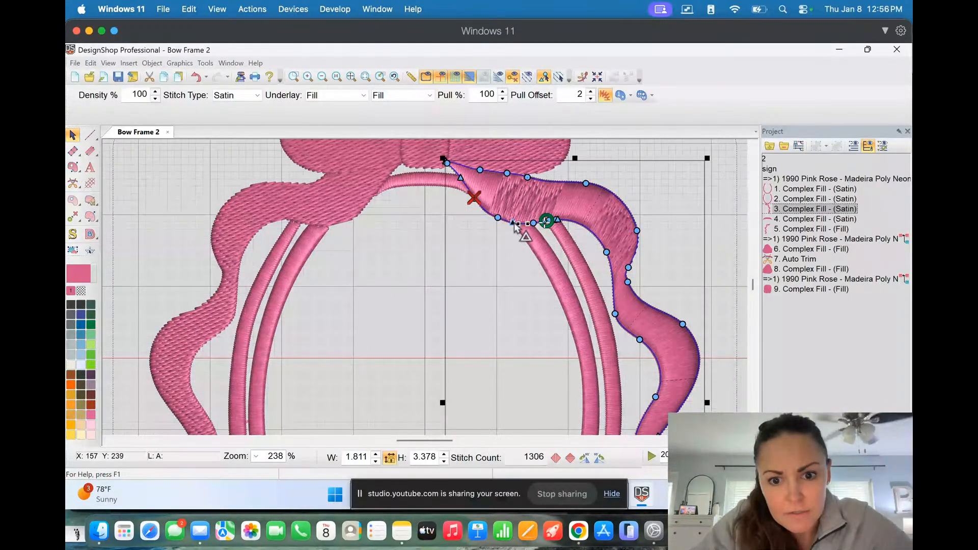
{"action": "left_click_drag", "start_coordinate": [519, 224], "coordinate": [519, 225]}
{"action": "left_click_drag", "start_coordinate": [512, 223], "coordinate": [510, 221]}
{"action": "left_click", "coordinate": [527, 178]}
{"action": "left_click_drag", "start_coordinate": [526, 178], "coordinate": [503, 178]}
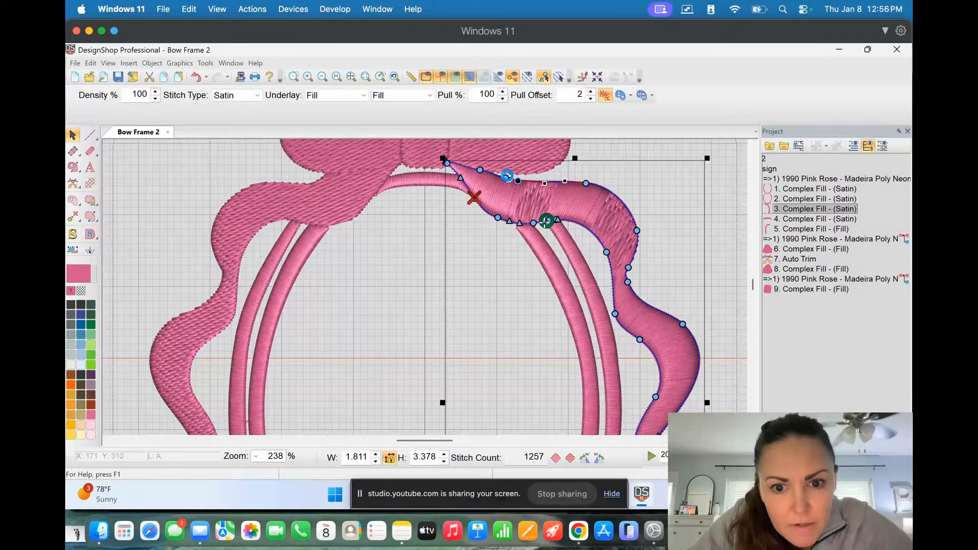
Adjust the points and curve handles around the right ribbon's upper outer bend to smooth its satin stitches.
{"action": "left_click", "coordinate": [585, 184]}
{"action": "left_click_drag", "start_coordinate": [550, 188], "coordinate": [552, 189]}
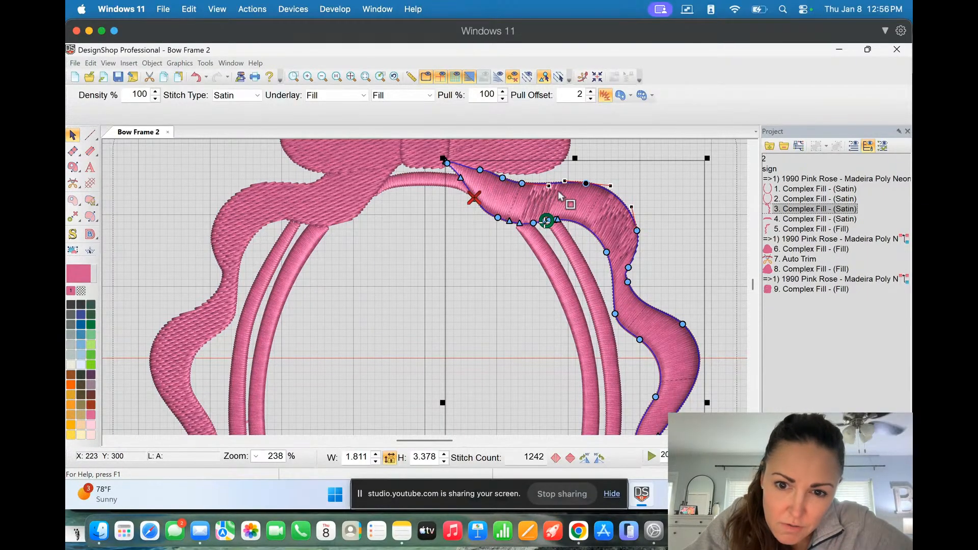
{"action": "left_click", "coordinate": [606, 252]}
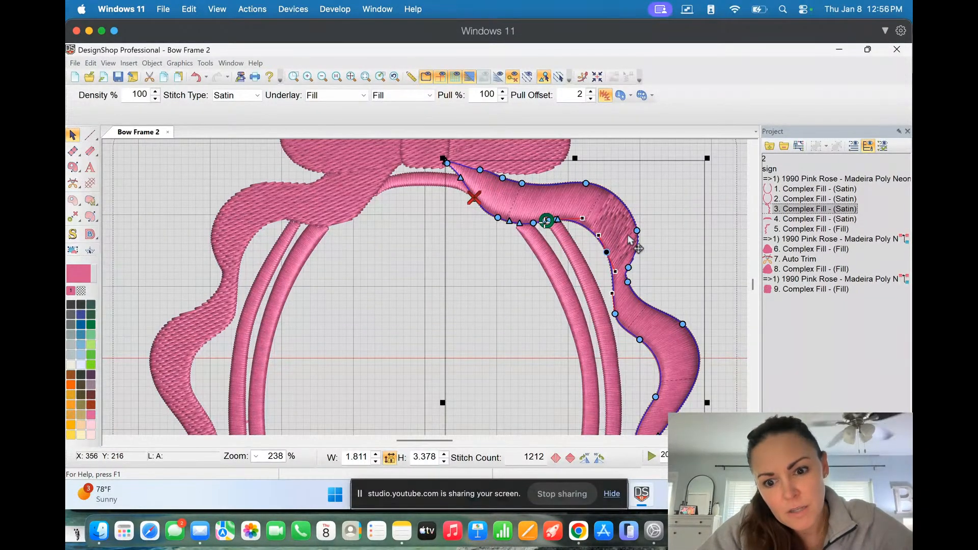
{"action": "left_click_drag", "start_coordinate": [614, 188], "coordinate": [585, 190]}
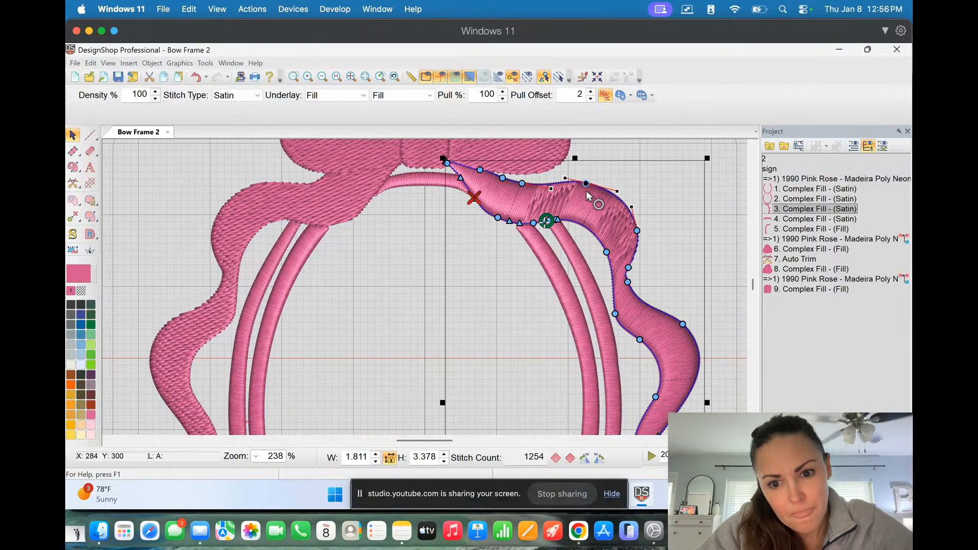
{"action": "left_click_drag", "start_coordinate": [637, 231], "coordinate": [633, 227]}
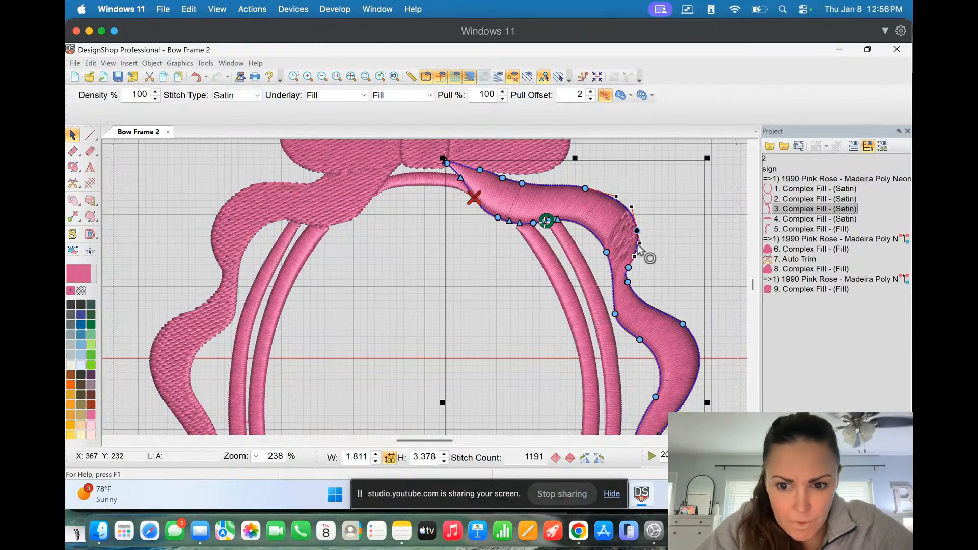
Examine the satin stitching along the whole right ribbon tail and compare it with the fill-stitched left ribbon.
{"action": "scroll", "coordinate": [661, 268], "scroll_direction": "down", "scroll_amount": 1}
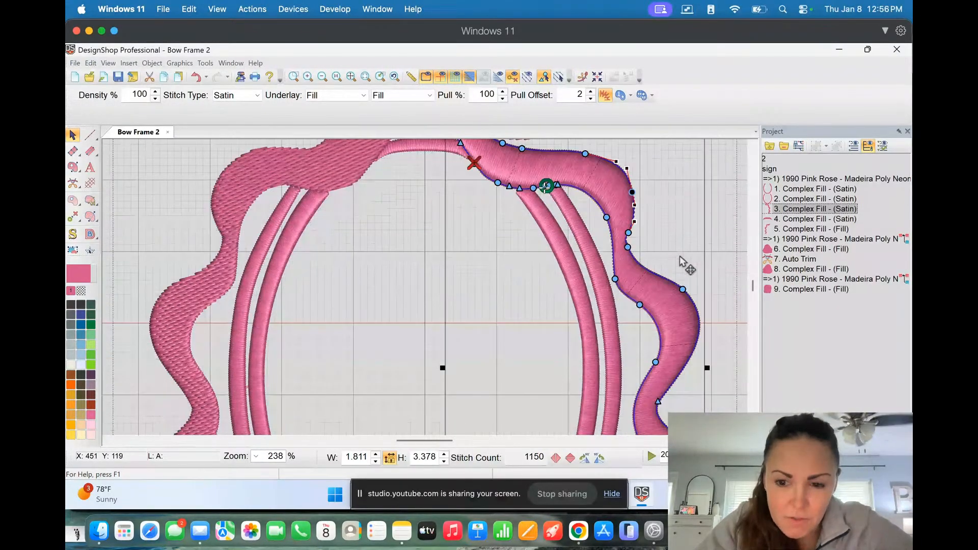
{"action": "scroll", "coordinate": [678, 301], "scroll_direction": "down", "scroll_amount": 5}
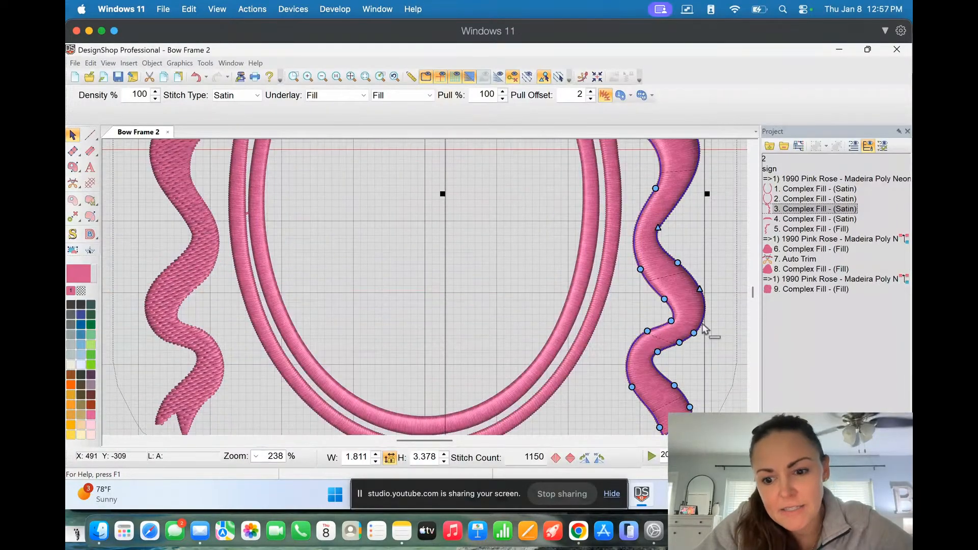
{"action": "scroll", "coordinate": [678, 336], "scroll_direction": "up", "scroll_amount": 2}
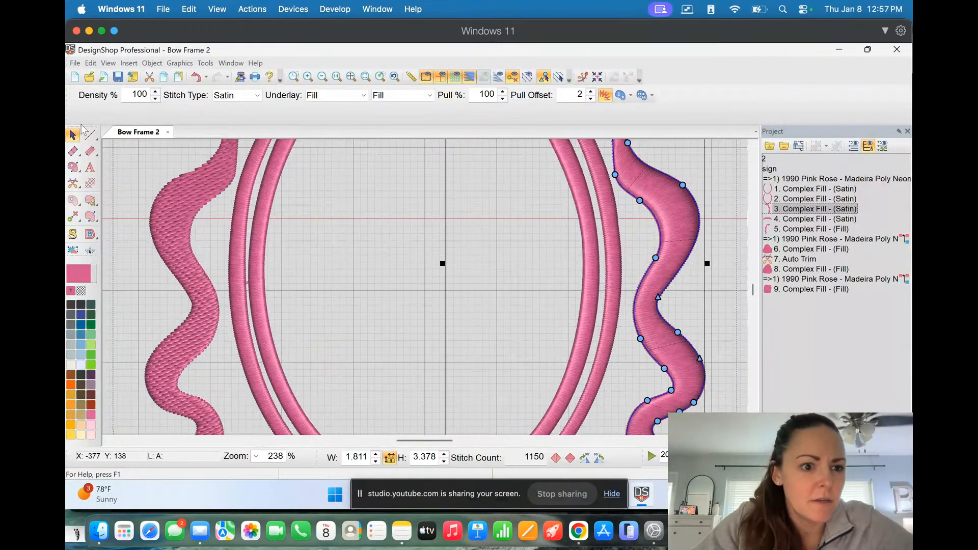
{"action": "left_click", "coordinate": [130, 169]}
{"action": "left_click", "coordinate": [322, 76]}
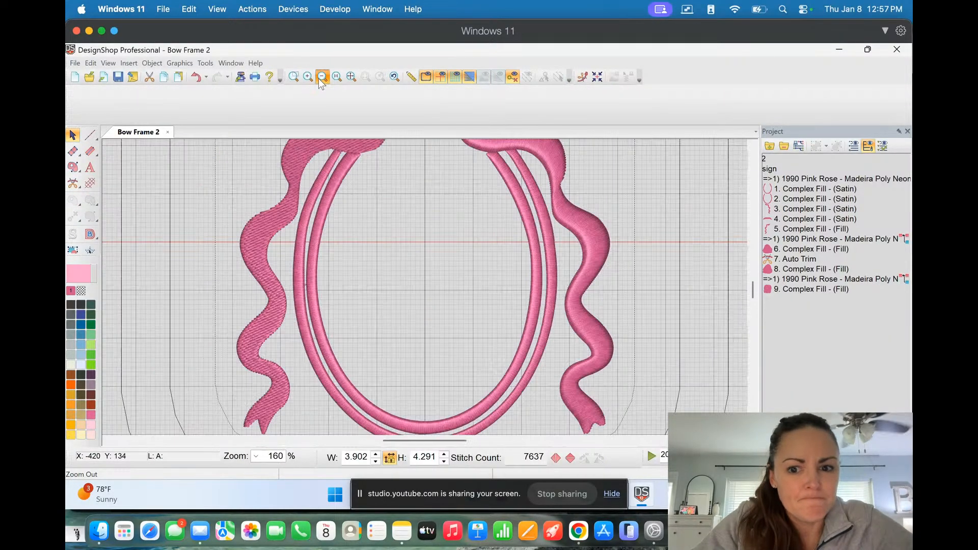
{"action": "left_click", "coordinate": [322, 76]}
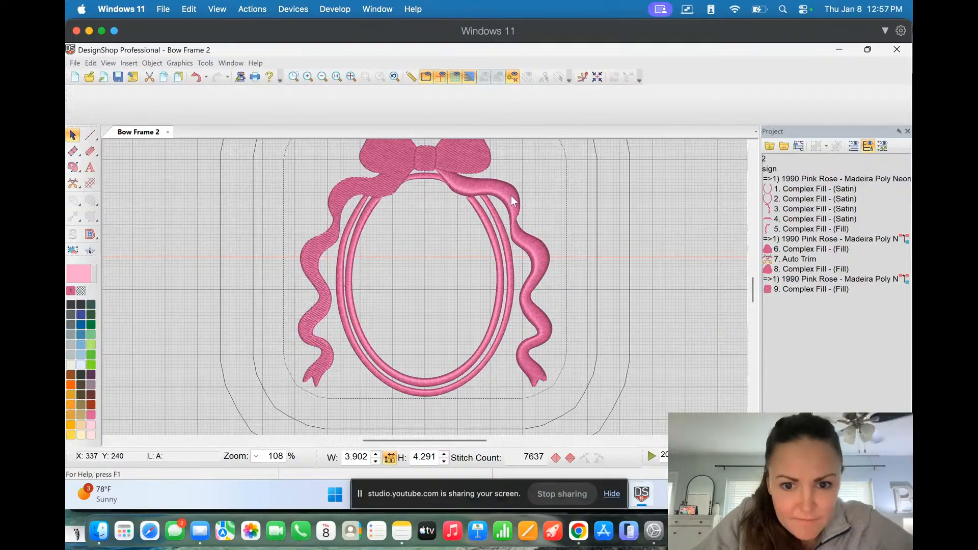
{"action": "left_click", "coordinate": [497, 188]}
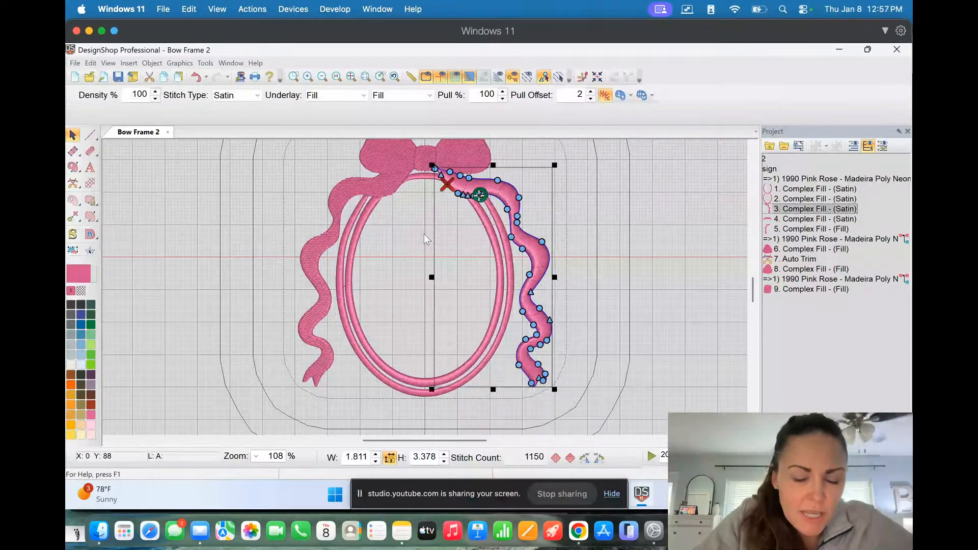
{"action": "left_click", "coordinate": [380, 185]}
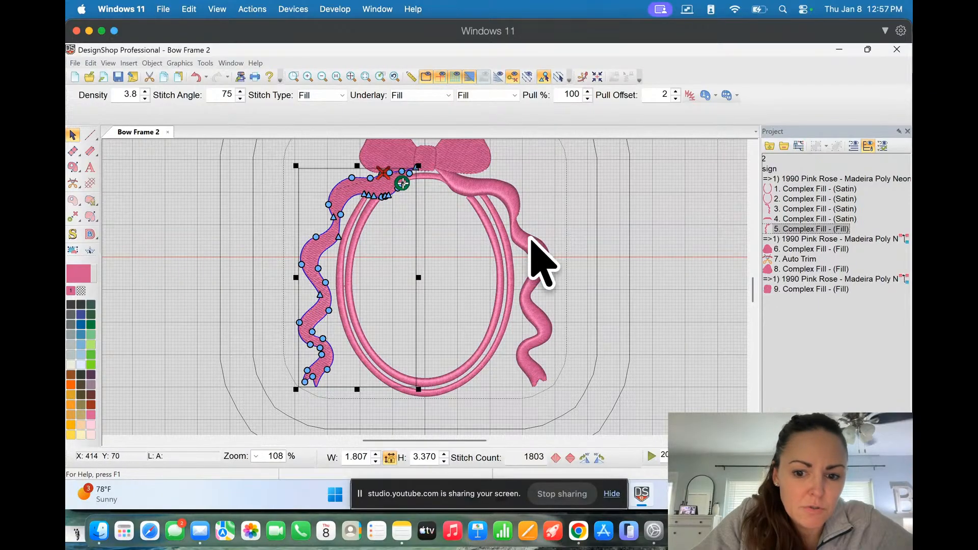
{"action": "left_click", "coordinate": [514, 214]}
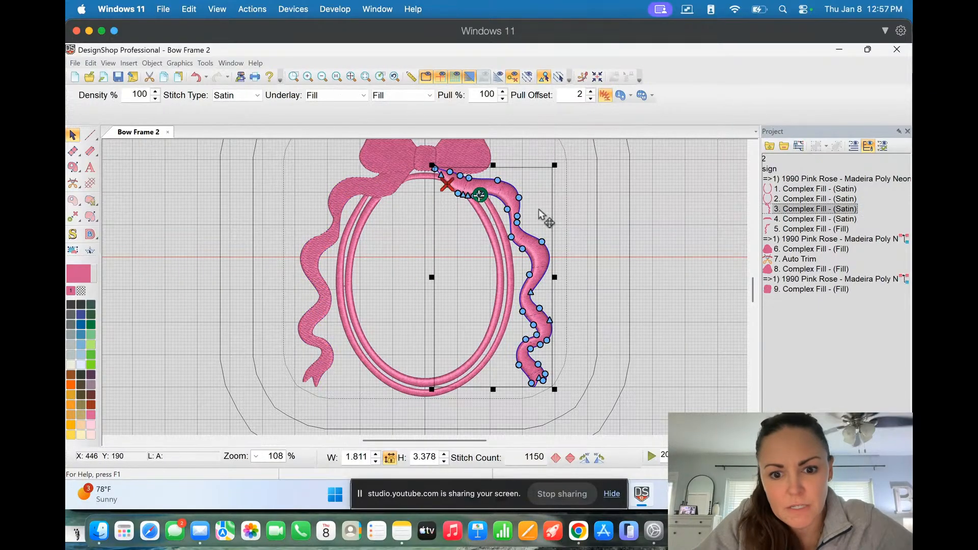
Refine the curve handle at the narrow outer bend of the right ribbon's upper part and deselect the ribbon.
{"action": "left_click", "coordinate": [308, 77]}
{"action": "left_click", "coordinate": [307, 77]}
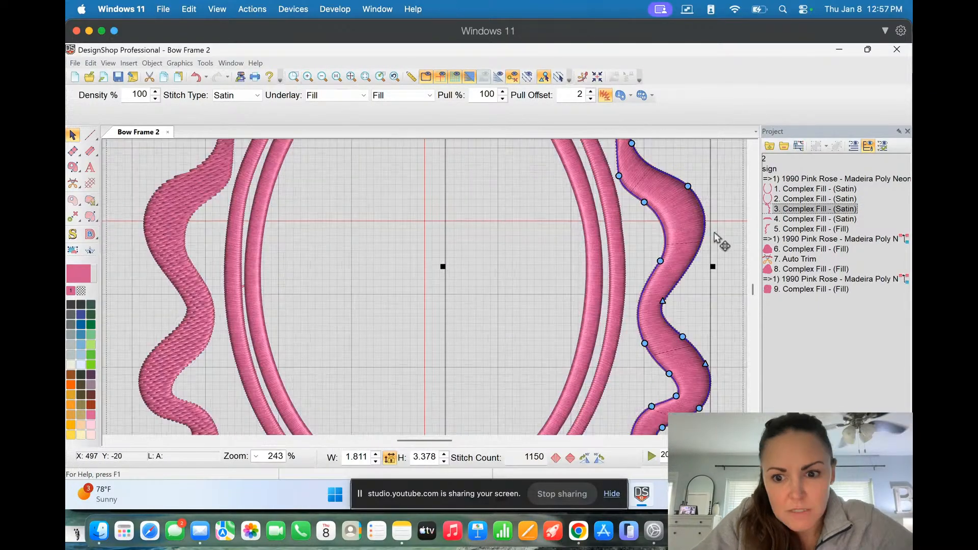
{"action": "scroll", "coordinate": [714, 233], "scroll_direction": "up", "scroll_amount": 3}
{"action": "left_click", "coordinate": [632, 199]}
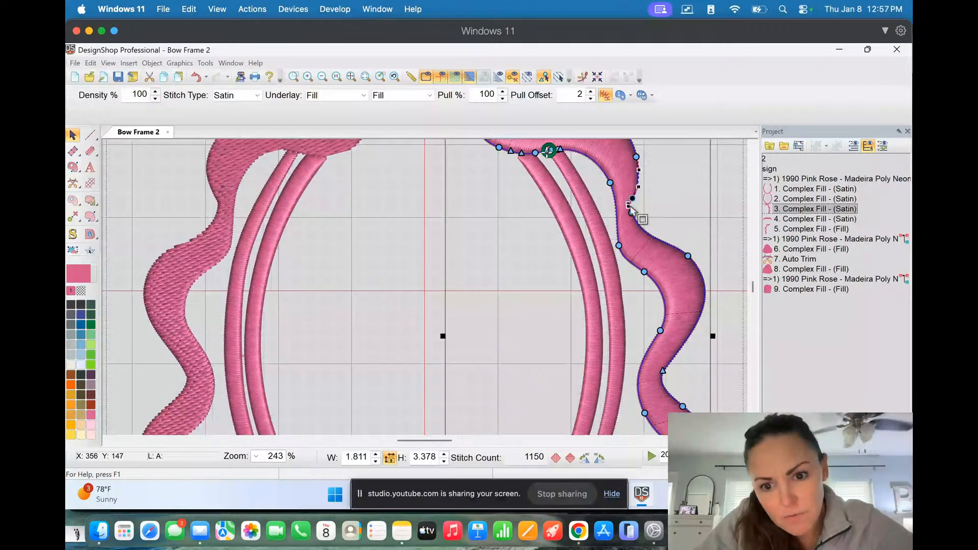
{"action": "left_click", "coordinate": [631, 213]}
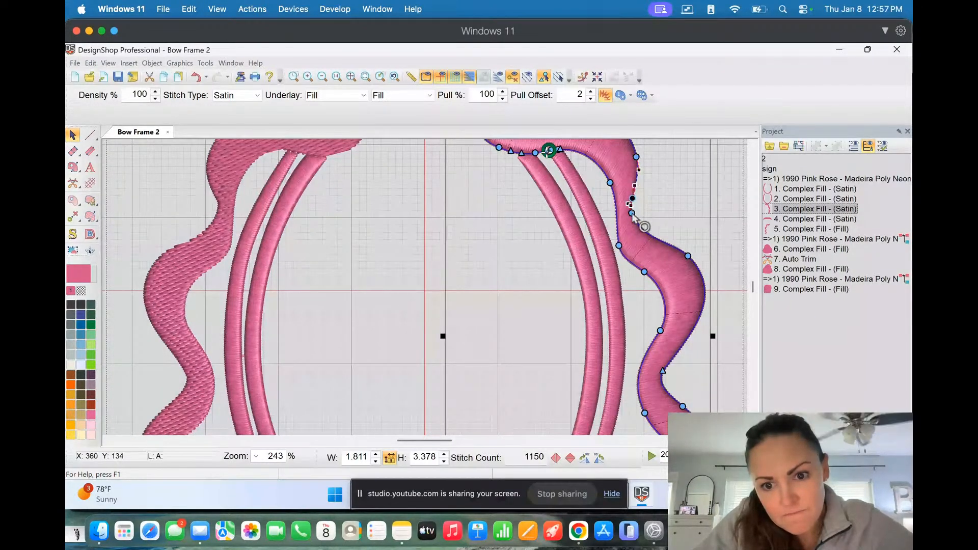
{"action": "left_click_drag", "start_coordinate": [628, 205], "coordinate": [631, 206]}
{"action": "left_click", "coordinate": [72, 135]}
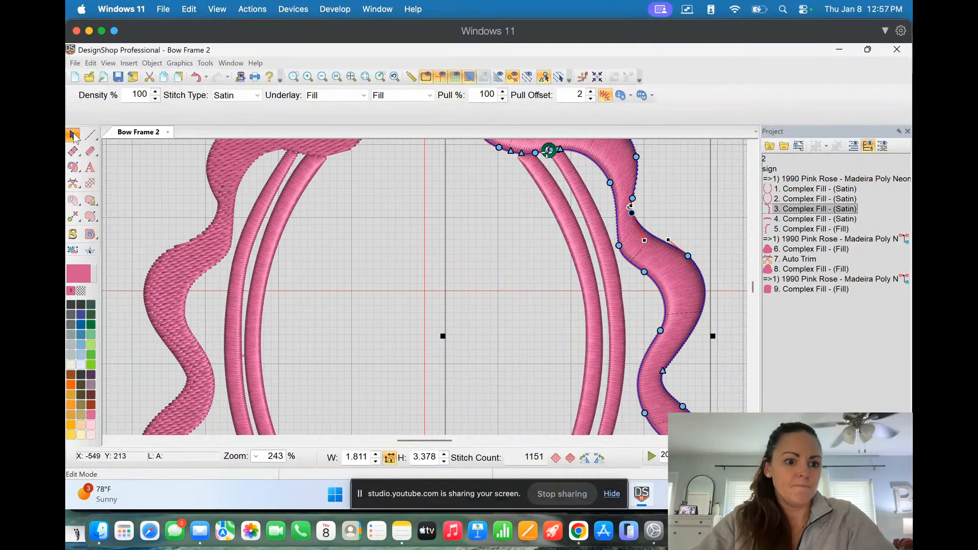
{"action": "left_click", "coordinate": [149, 185]}
{"action": "left_click", "coordinate": [588, 503]}
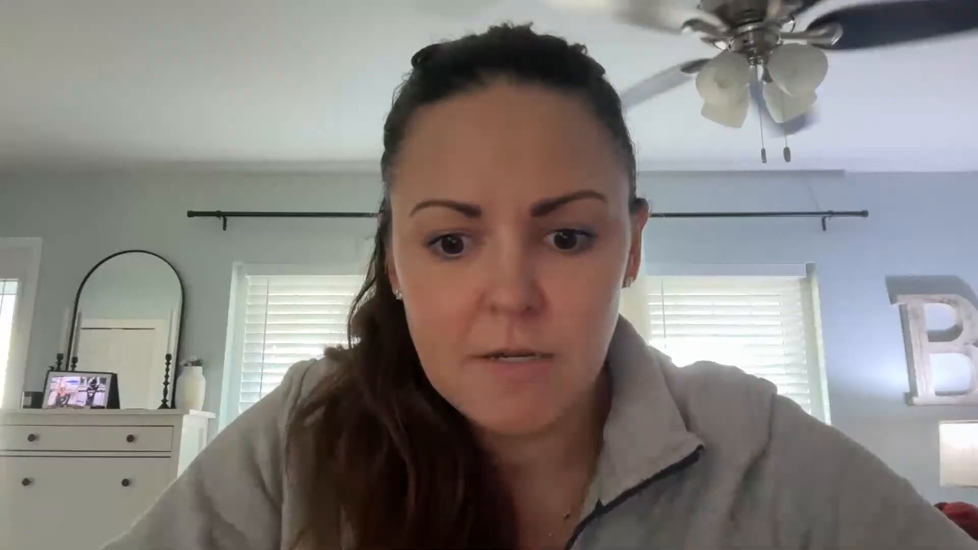